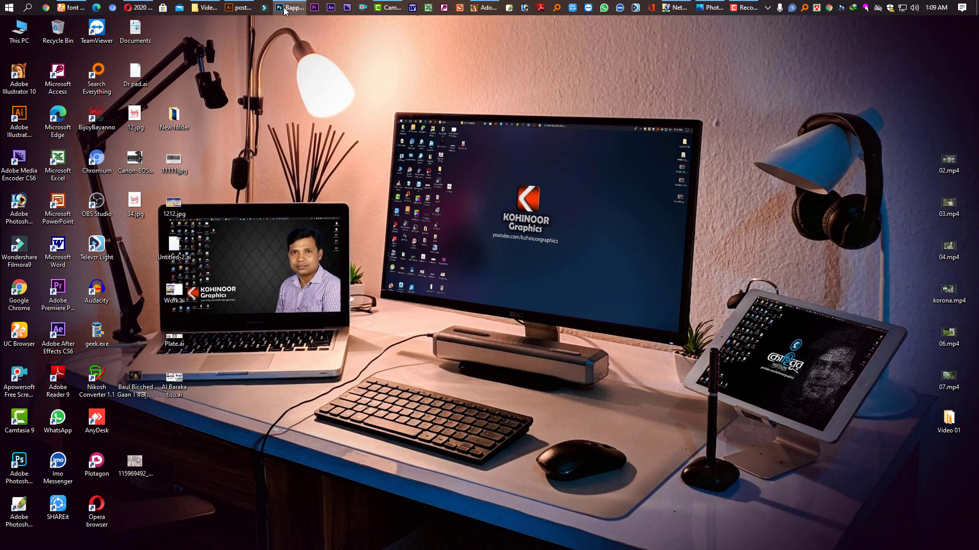
Step: Switch between the Photoshop portrait and Eid designs and the plate sizes document, ending on poster.ai
click(243, 8)
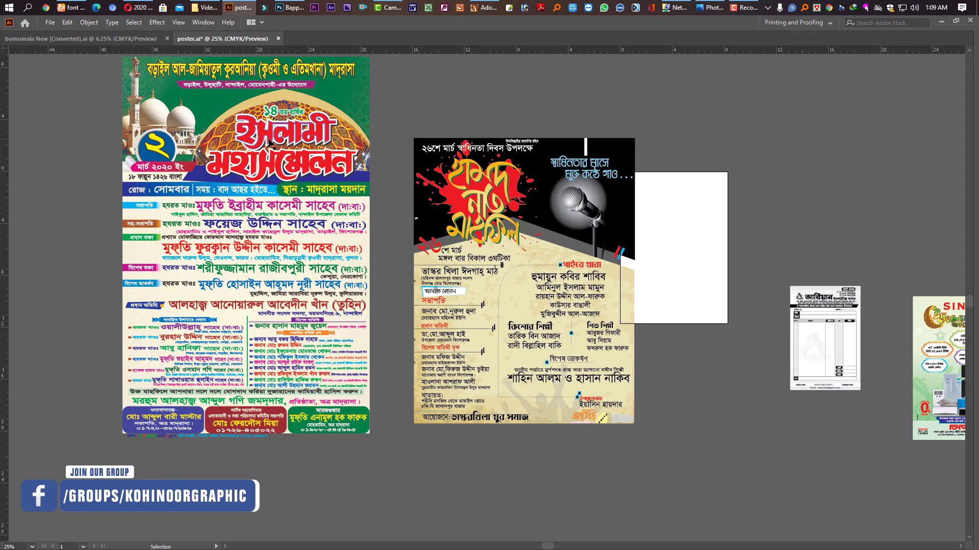
click(129, 41)
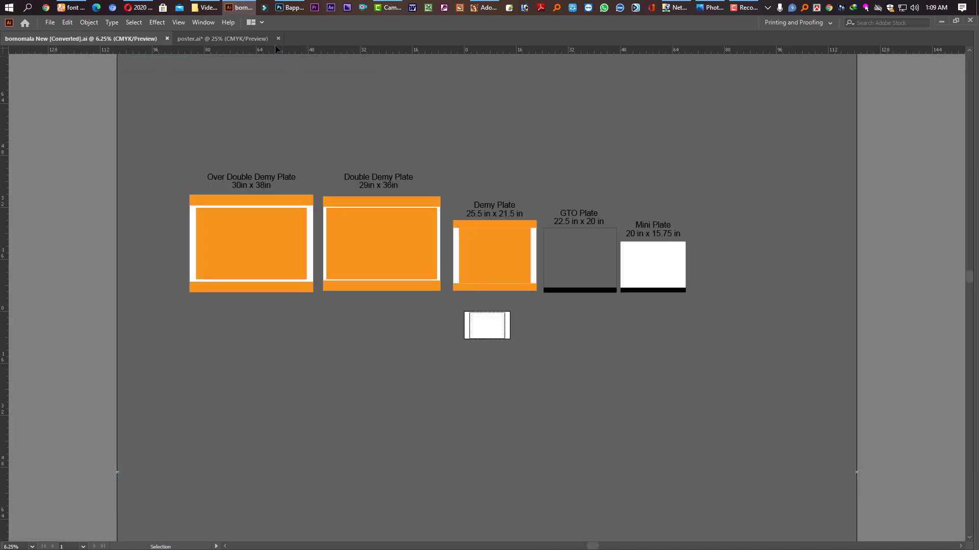
click(291, 8)
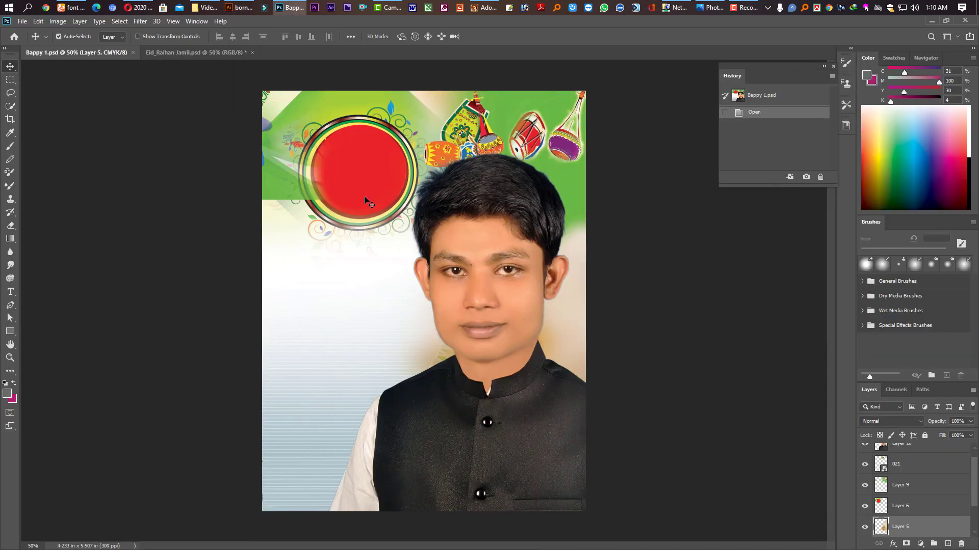
click(214, 53)
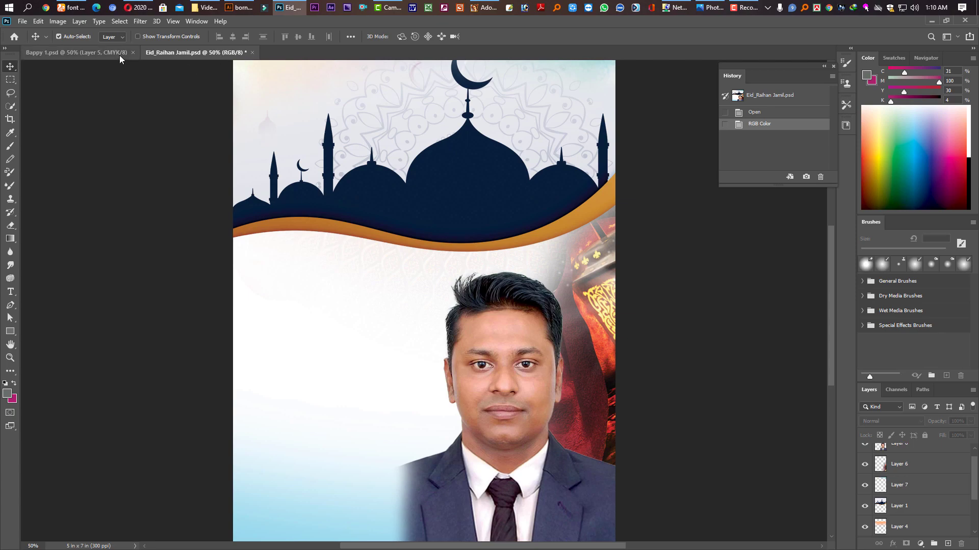
click(239, 7)
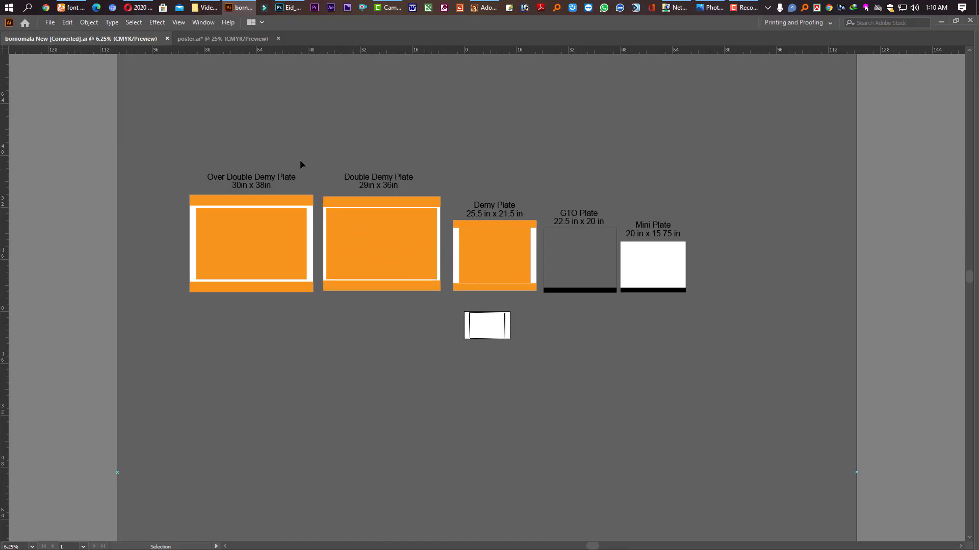
click(220, 41)
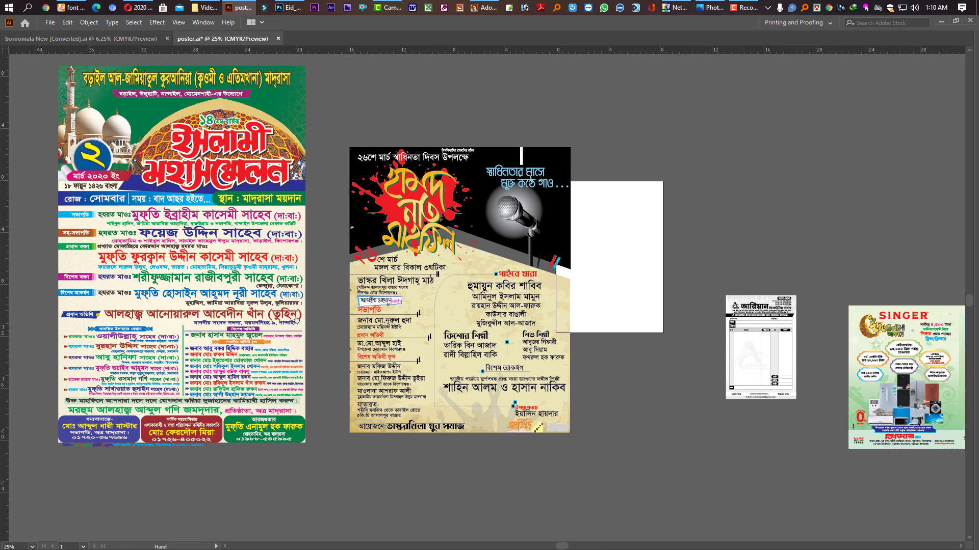
Step: Pan across poster.ai to view the poster, cash memo and sticker layouts
mouse_move(571, 342)
mouse_down()
mouse_move(515, 334)
mouse_move(579, 332)
mouse_up()
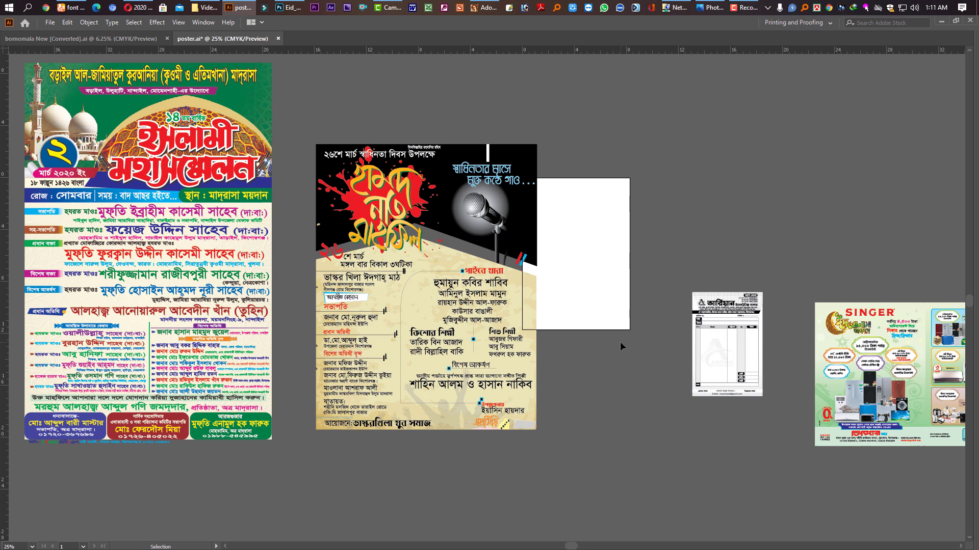
drag(635, 345, 445, 352)
drag(395, 420, 467, 423)
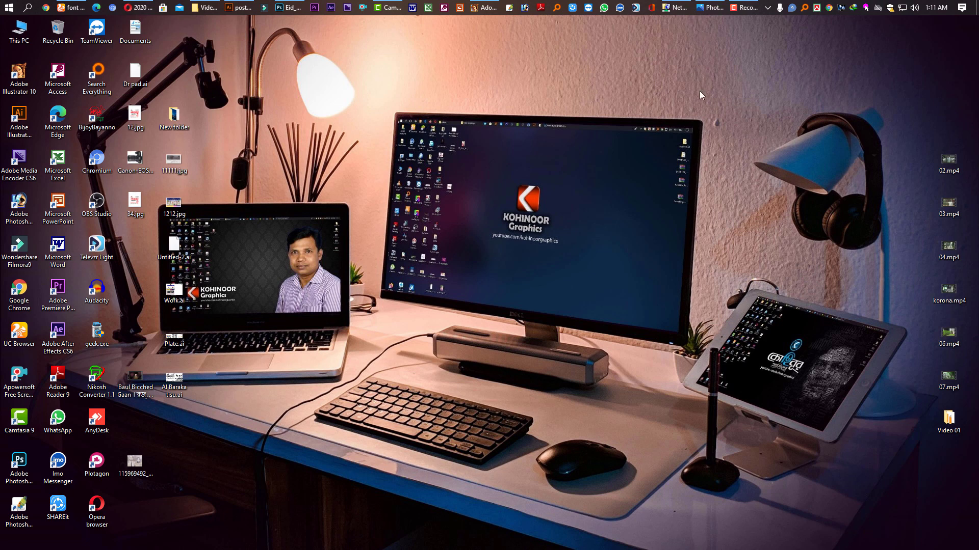
Step: Open the saved screenshot of YouTube comments from the taskbar
click(712, 8)
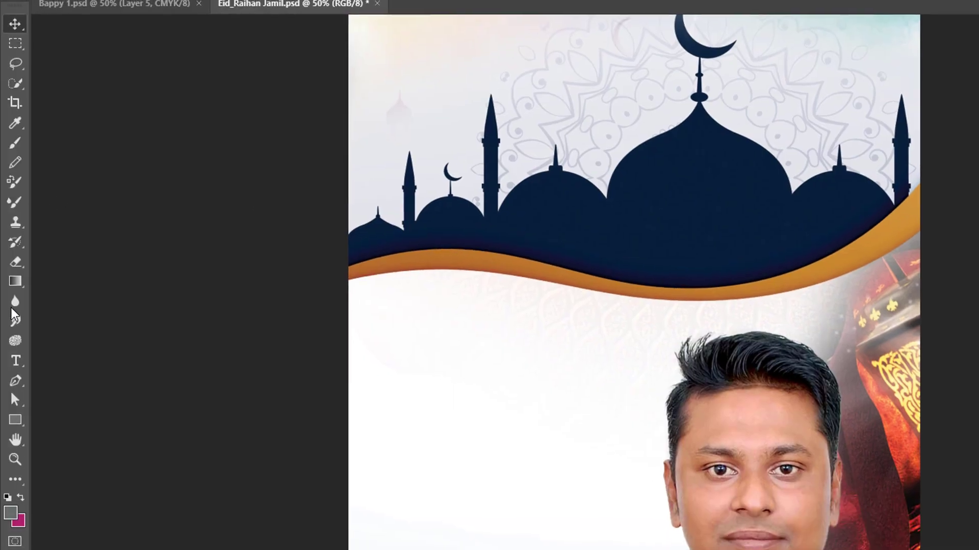
Step: Type the Bengali name as a new text line on the white area left of the portrait
click(16, 361)
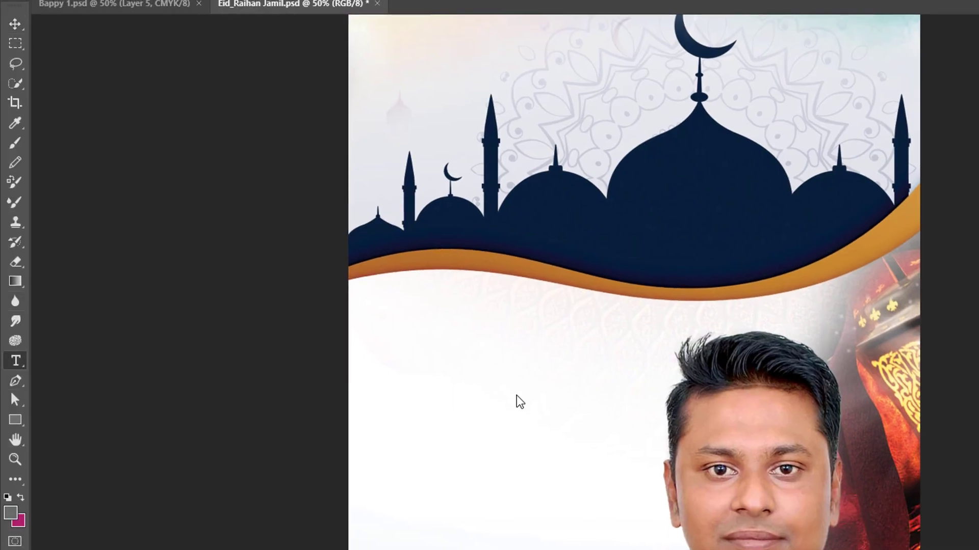
click(515, 377)
text(রাসেল)
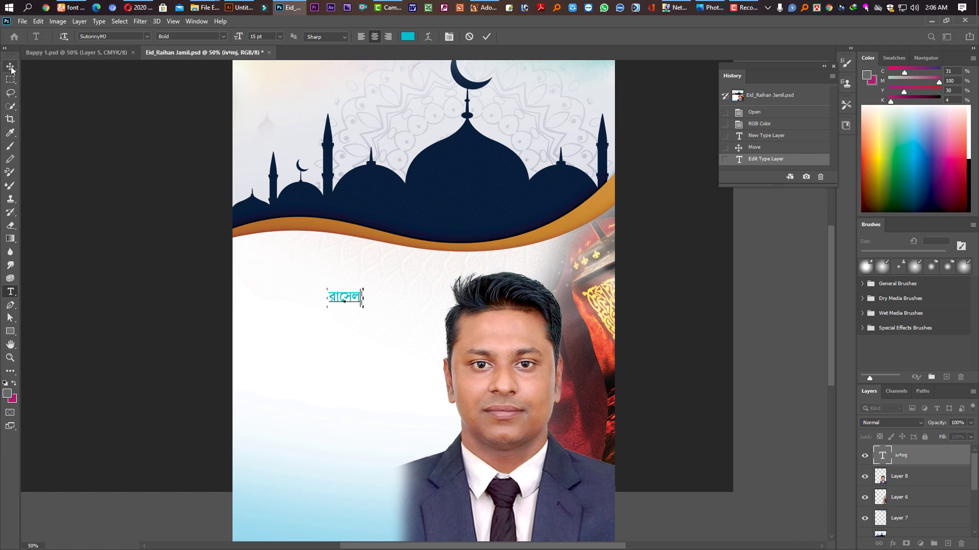
Step: Remove the stray second line, commit the name, and nudge it slightly left and down
click(344, 296)
key(End)
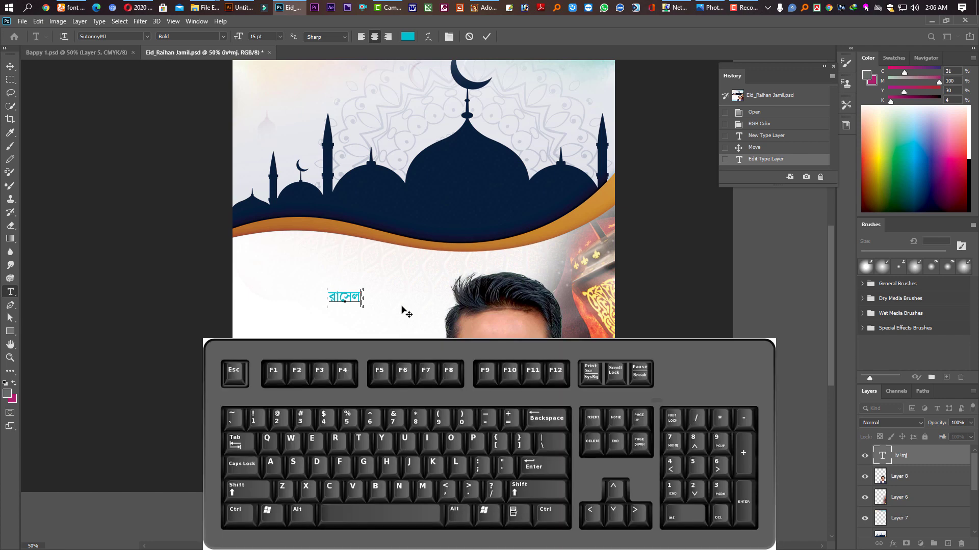
key(Return)
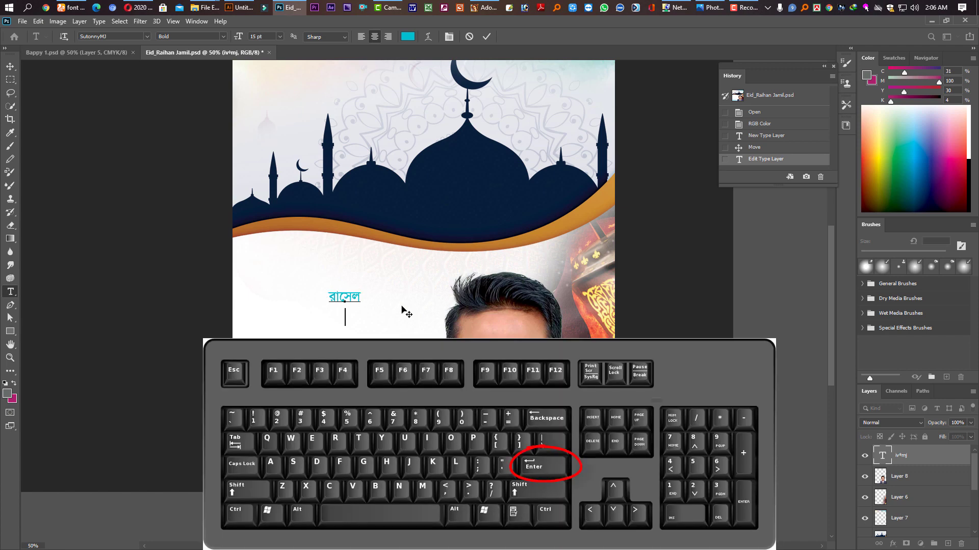
text(dk)
key(shift+Home)
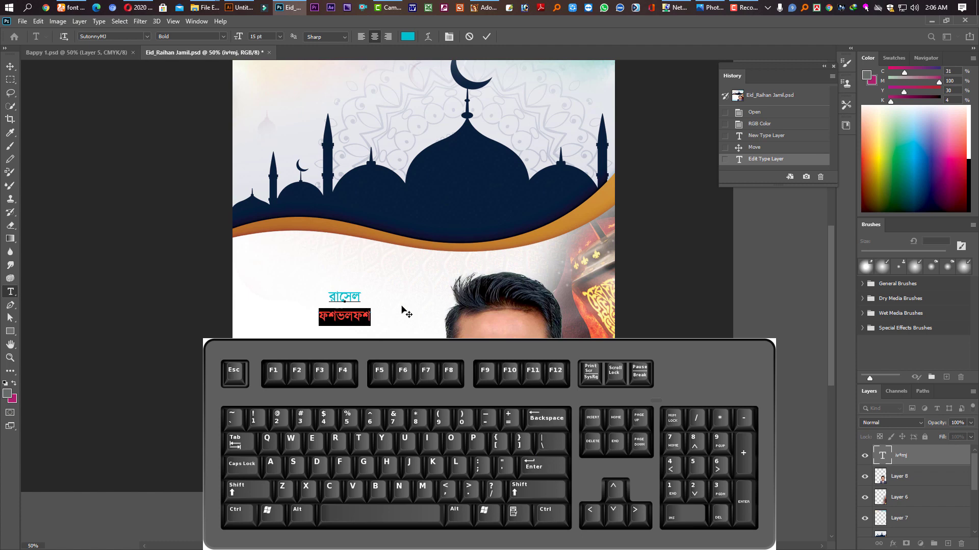
key(BackSpace)
key(BackSpace)
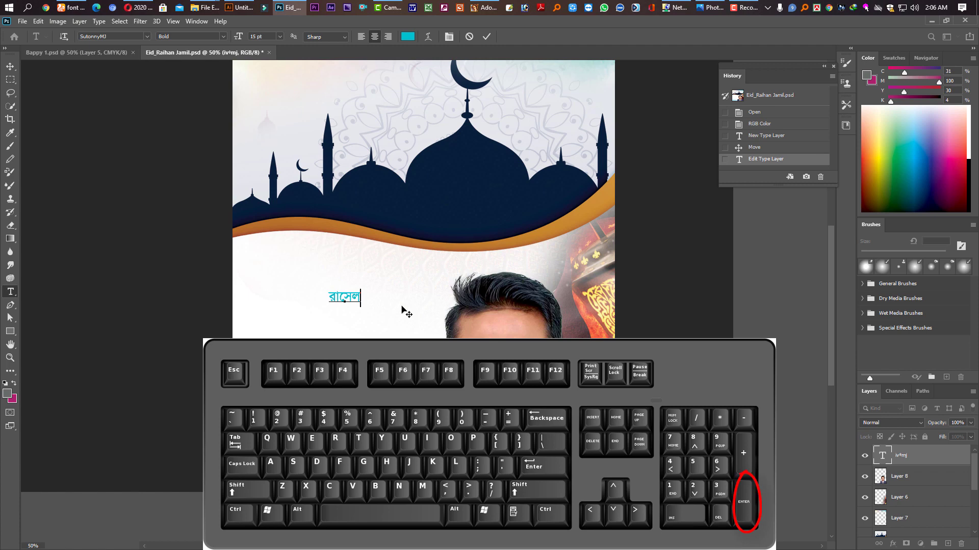
key(KP_Enter)
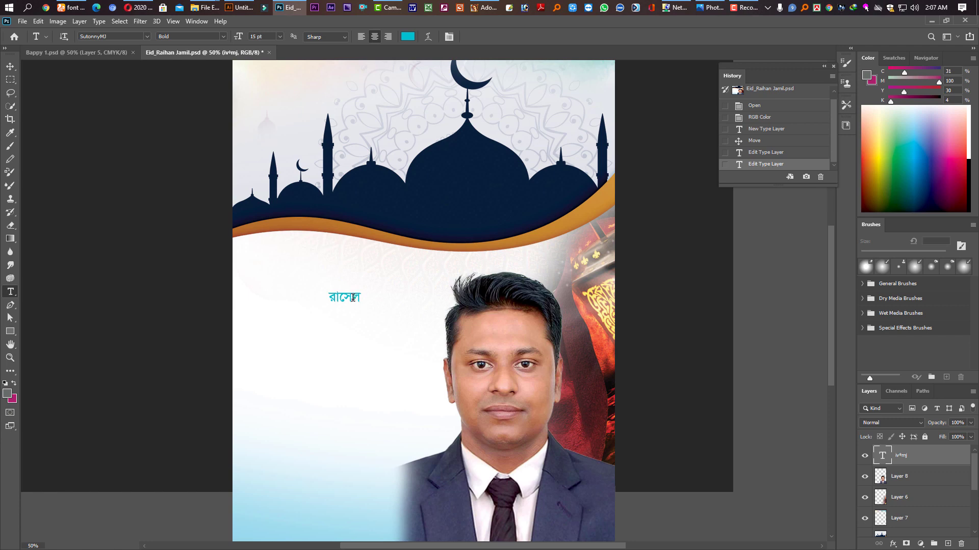
key(v)
drag(353, 298, 342, 304)
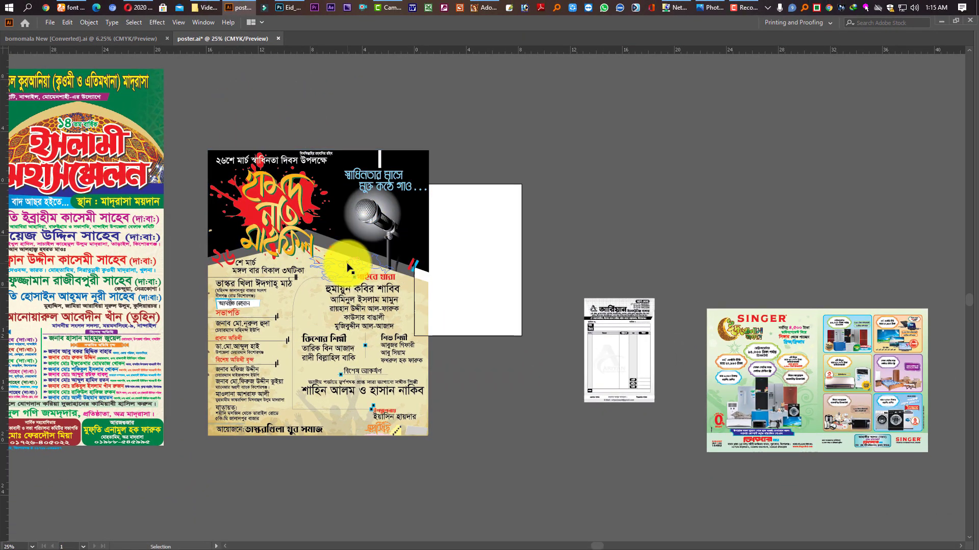
Step: Paste the cash memo design onto a new blank A4 document
click(350, 262)
click(632, 347)
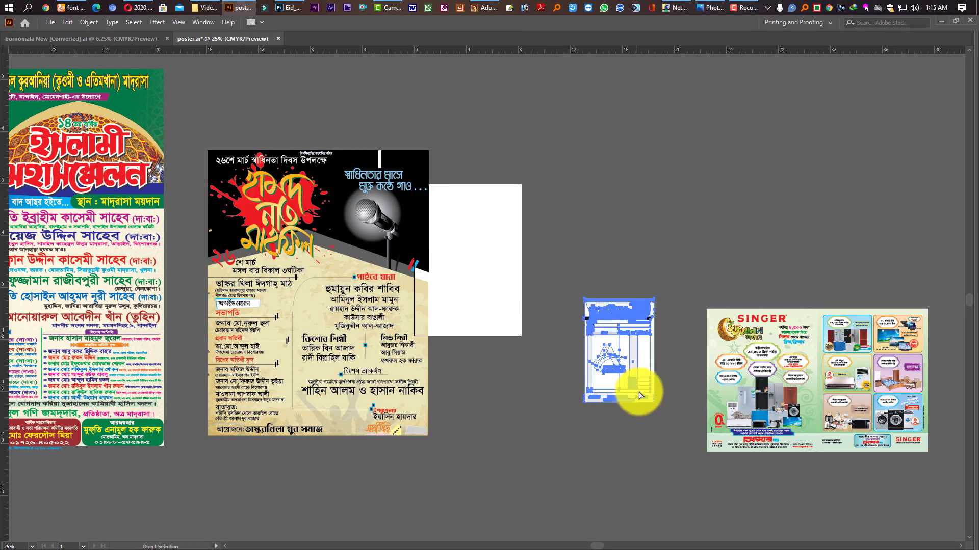
click(609, 450)
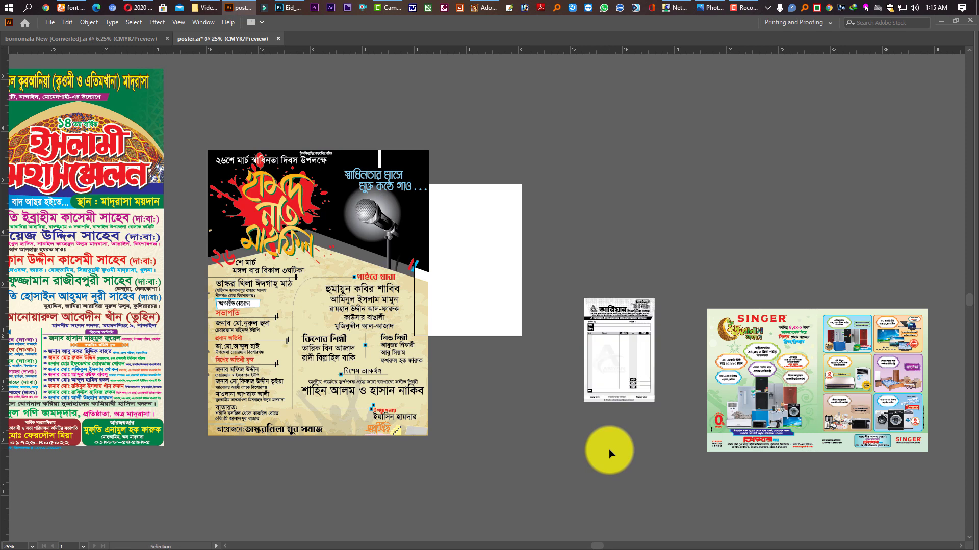
key(ctrl+n)
key(Return)
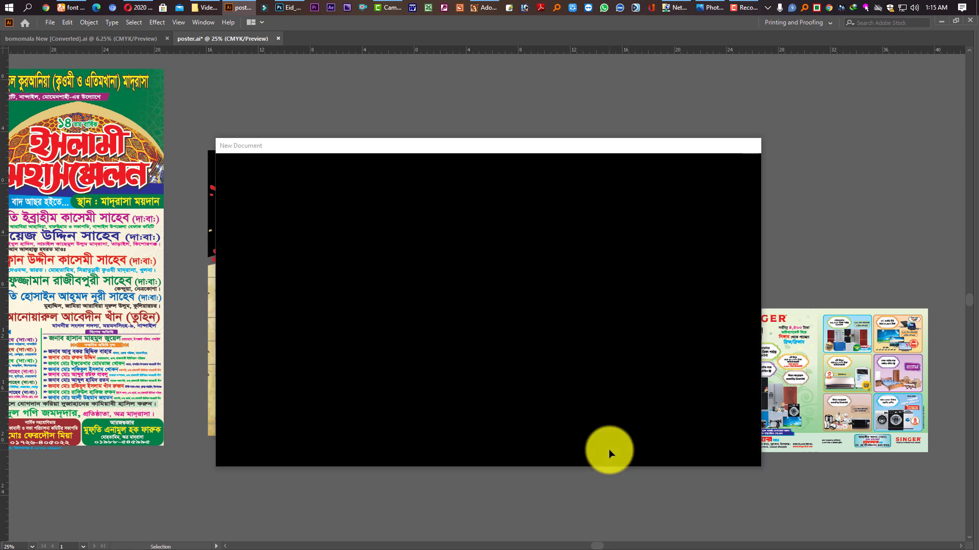
key(a)
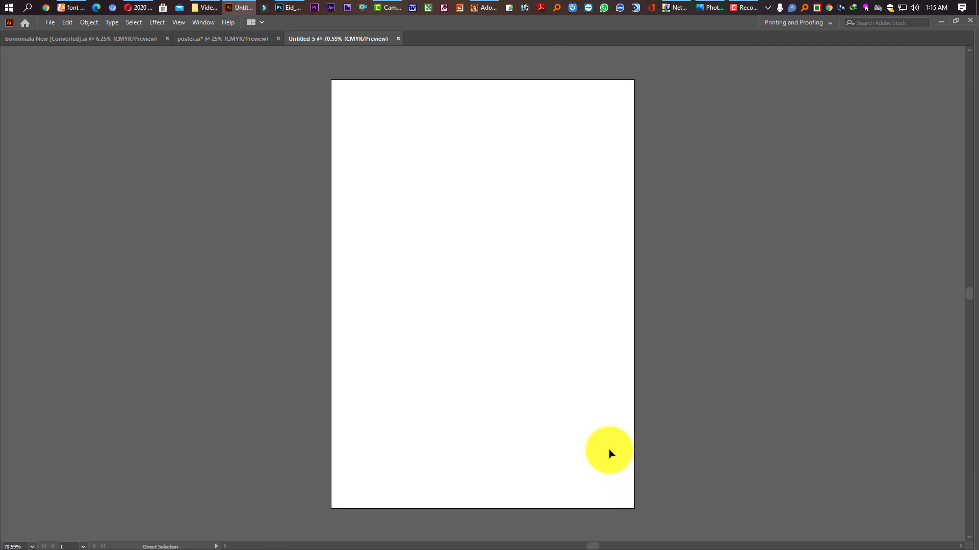
key(ctrl+v)
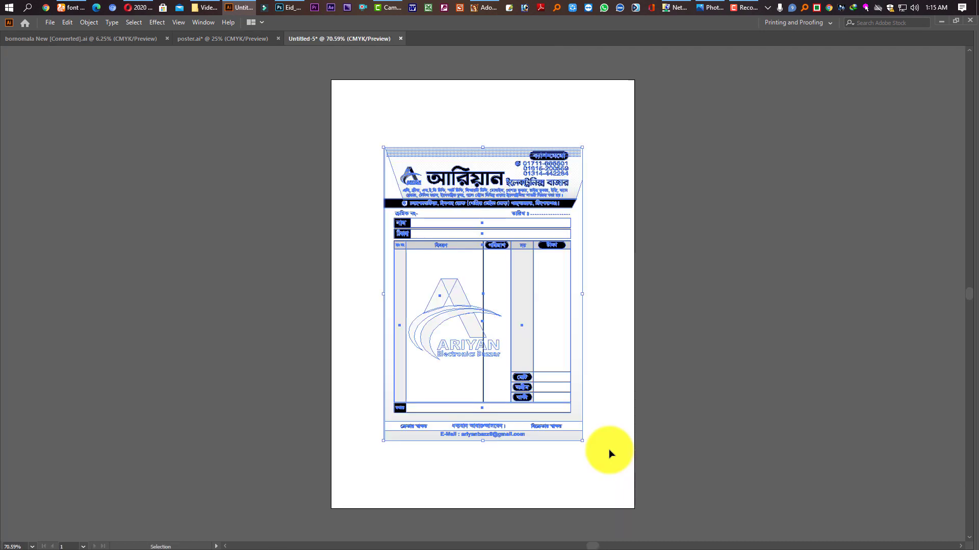
Step: Zoom the view to 10% and bring up the export options
click(31, 547)
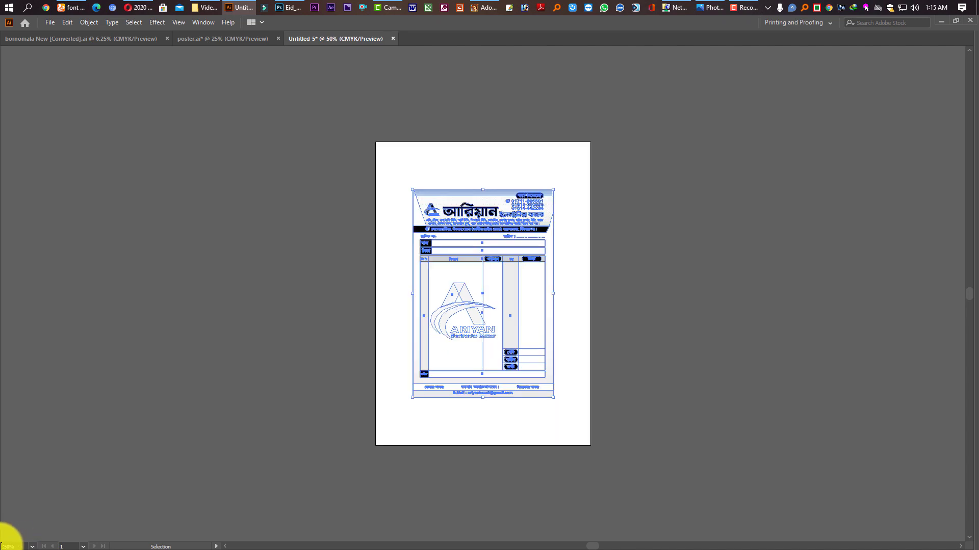
text(10)
key(Return)
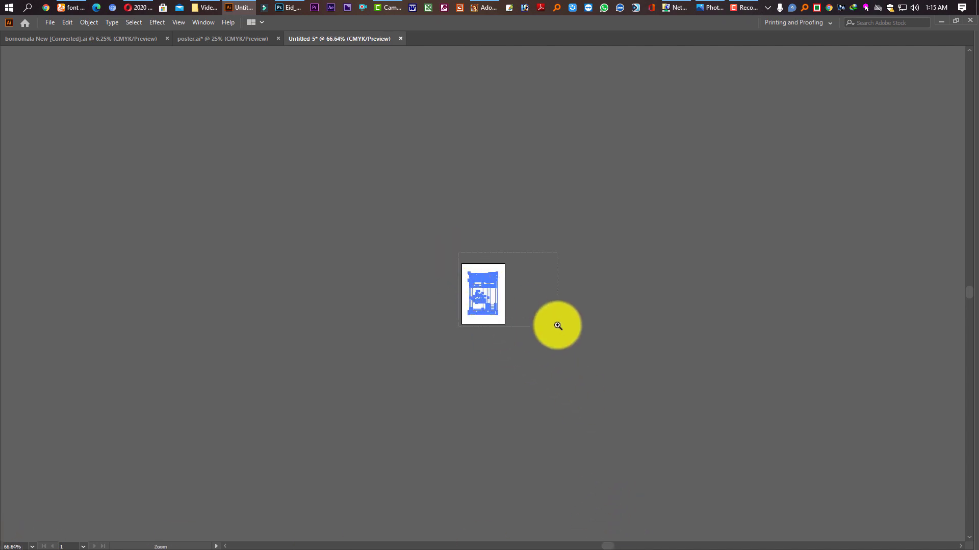
scroll(558, 331, up, 5)
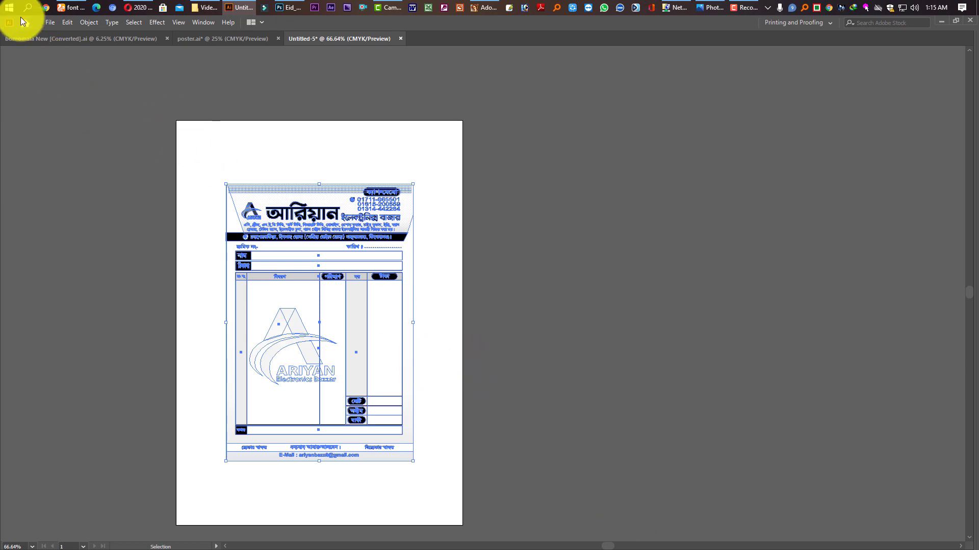
click(53, 23)
mouse_move(181, 331)
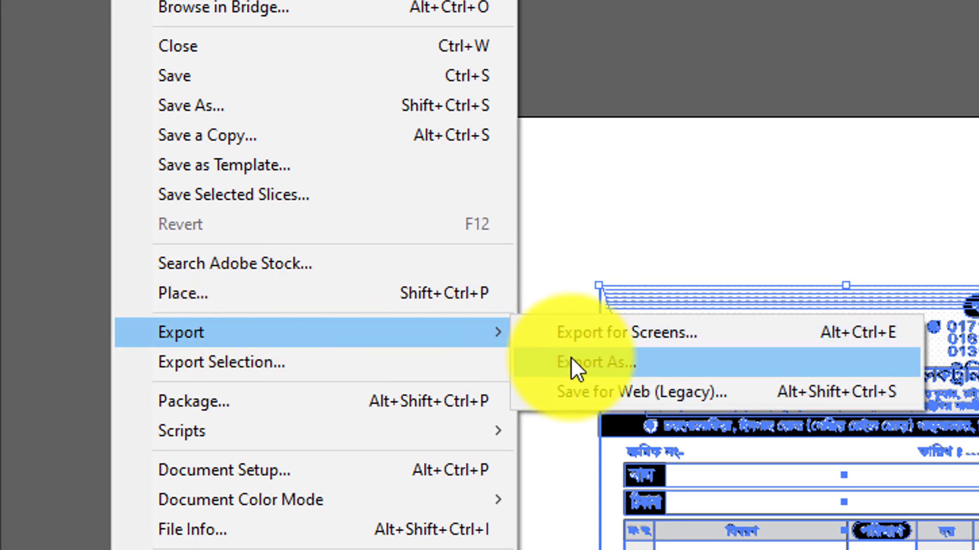
Step: Export the cash memo as JPEG file Untitled-5.jpg into the Desktop's Video 01 folder
click(571, 359)
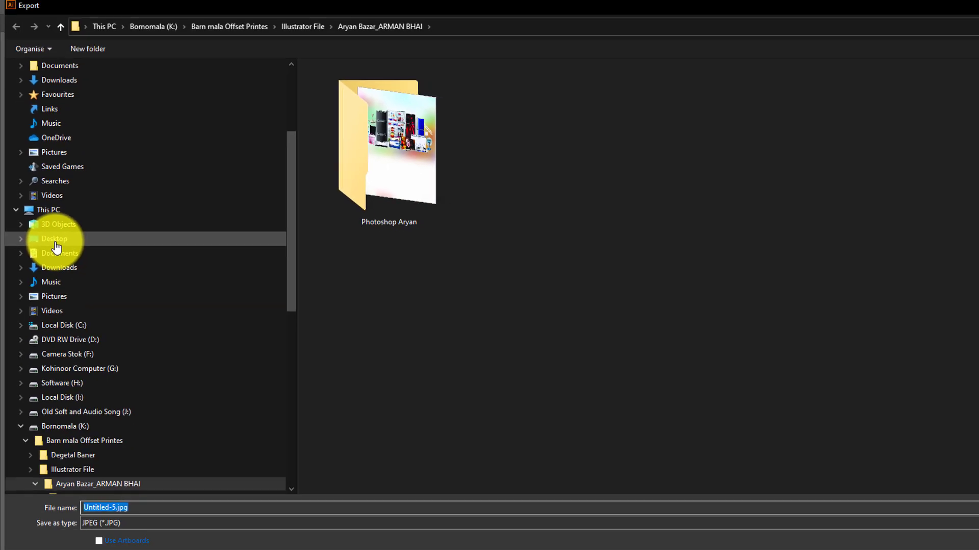
click(62, 221)
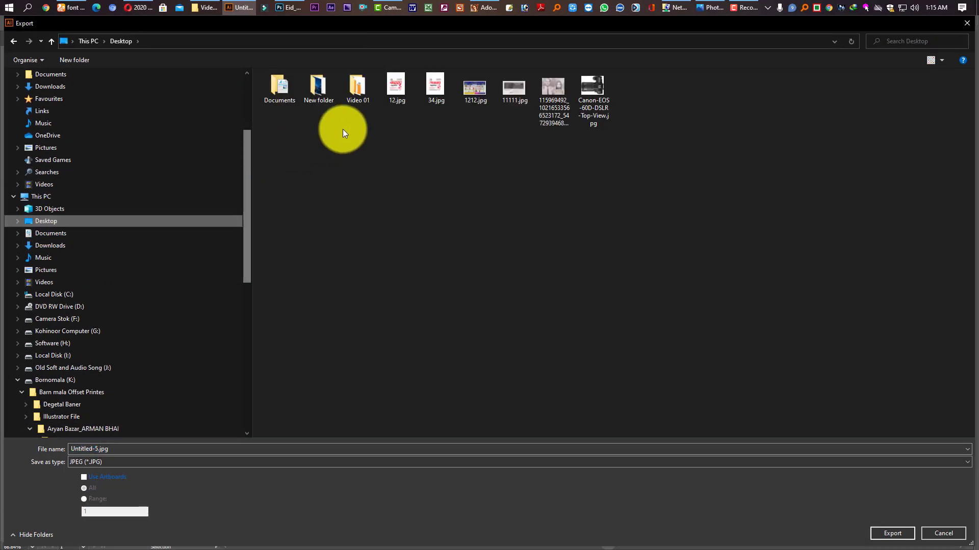
double_click(363, 92)
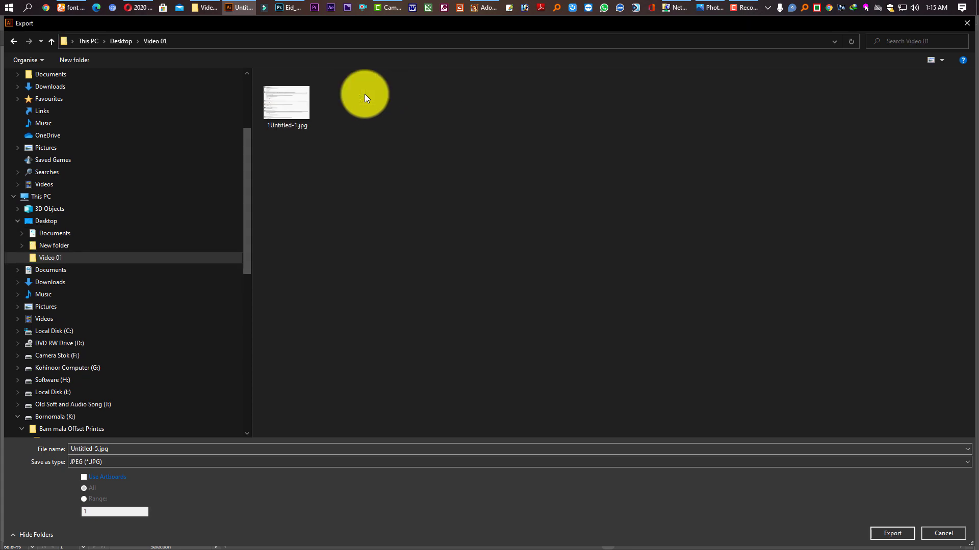
click(131, 448)
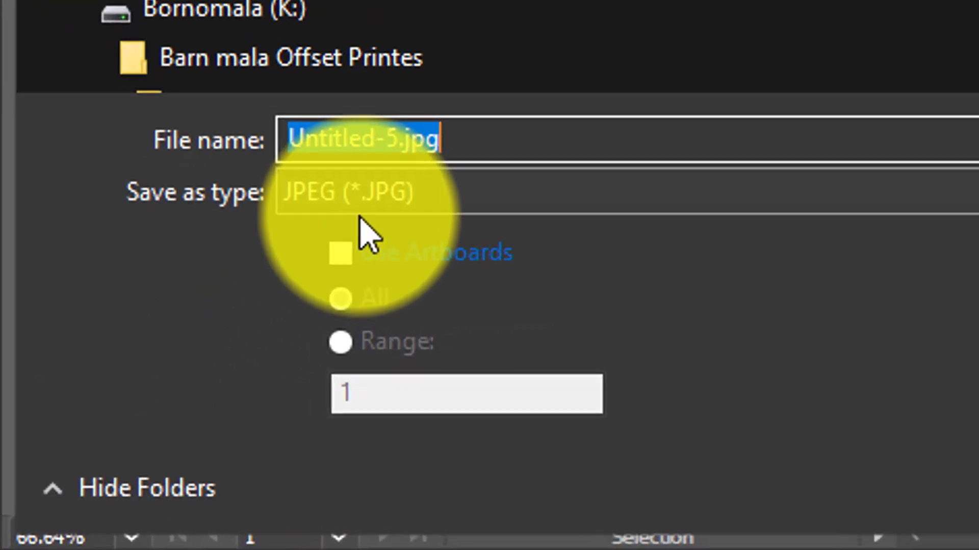
click(109, 463)
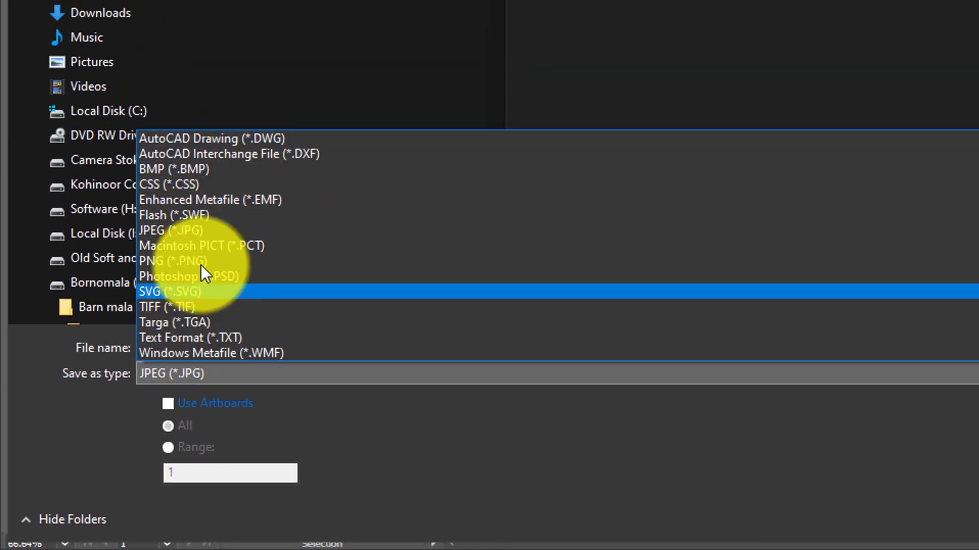
click(190, 229)
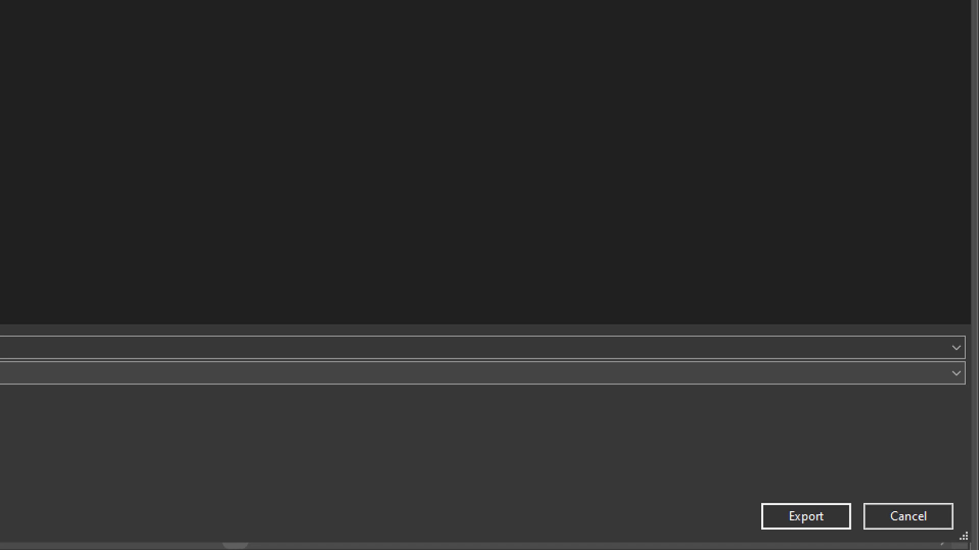
click(806, 517)
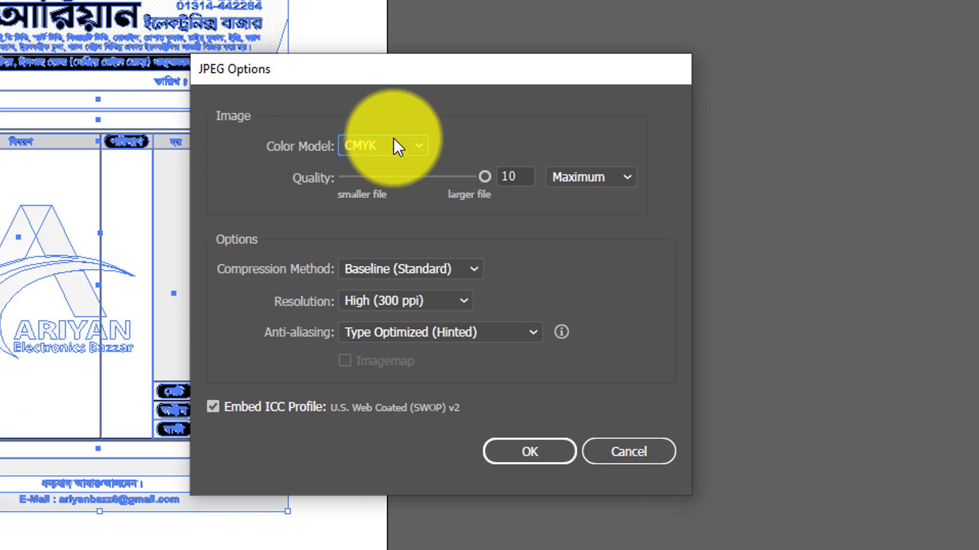
Step: Set the JPEG colour model to RGB, keeping quality 10 and 300 ppi, and confirm
click(394, 141)
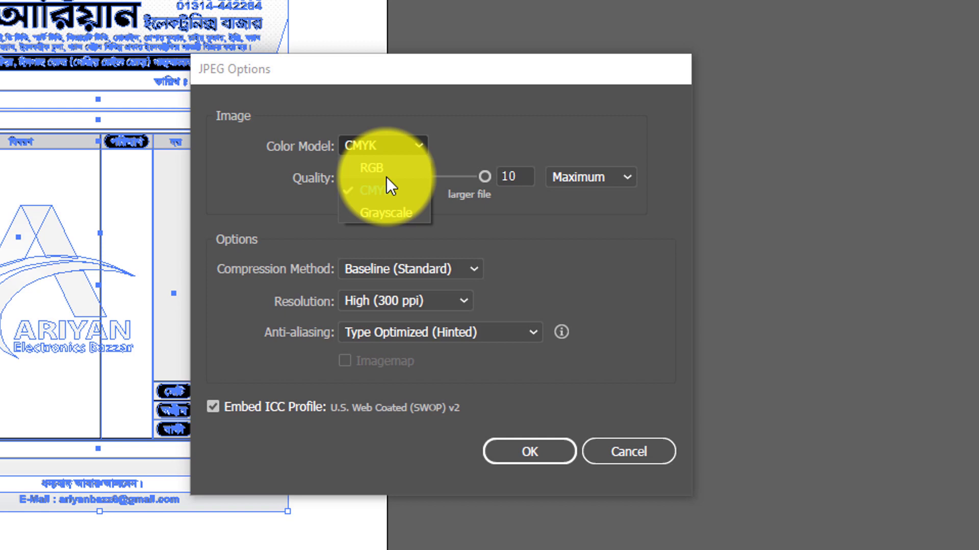
click(385, 169)
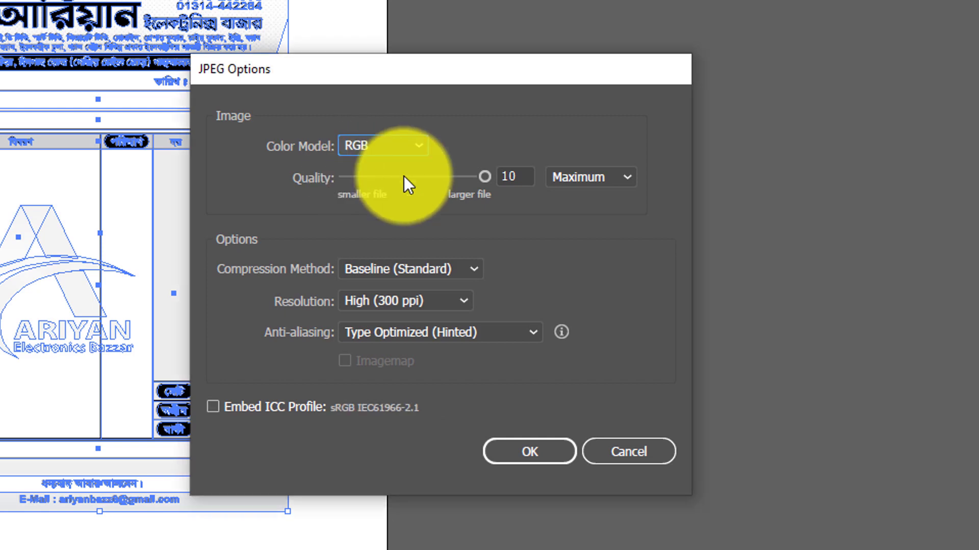
click(543, 453)
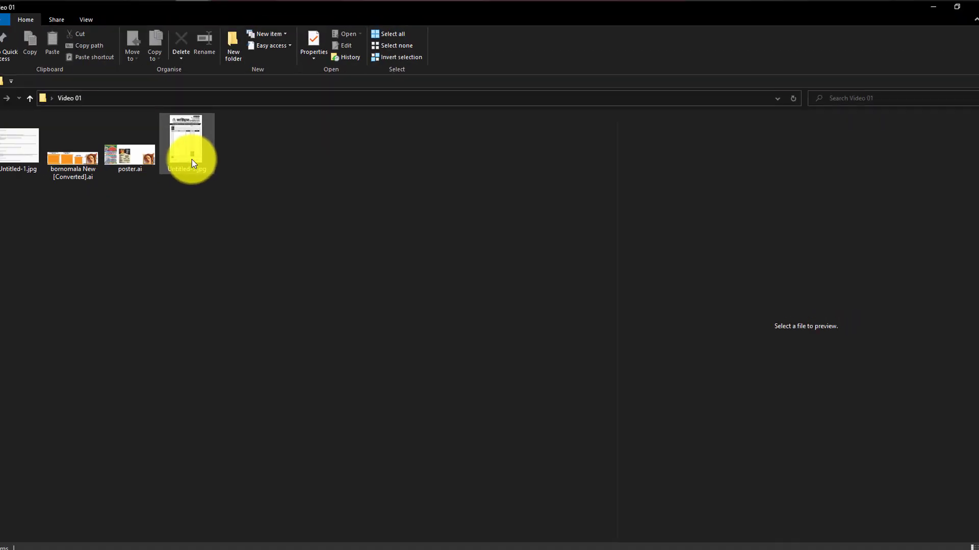
click(193, 151)
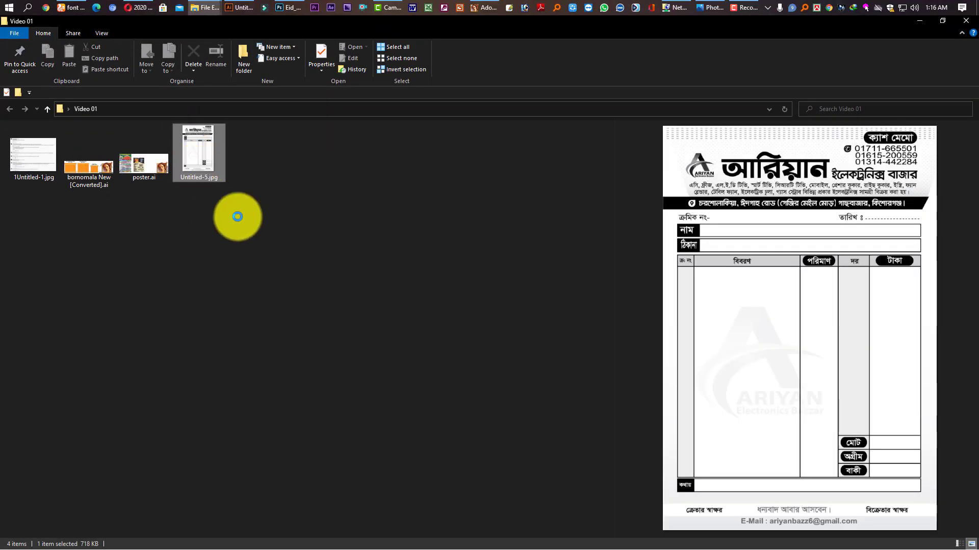
double_click(211, 163)
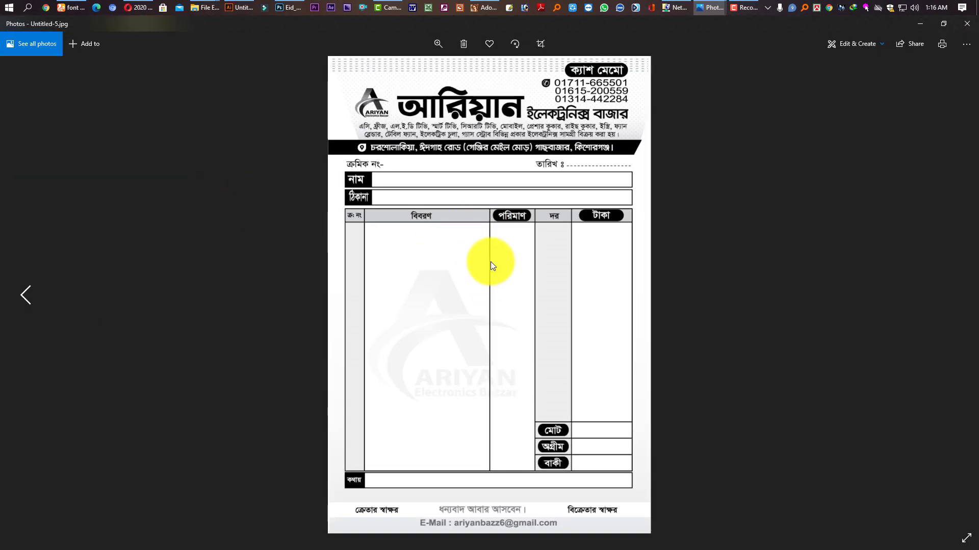
click(964, 24)
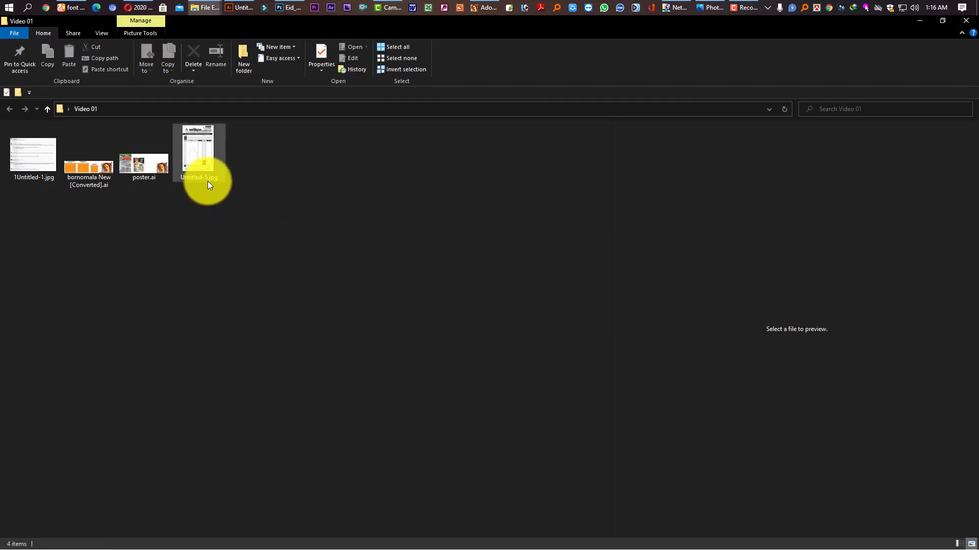
Step: Open 1Untitled-1.jpg in Photos and scroll through the viewers' print-format questions
double_click(207, 181)
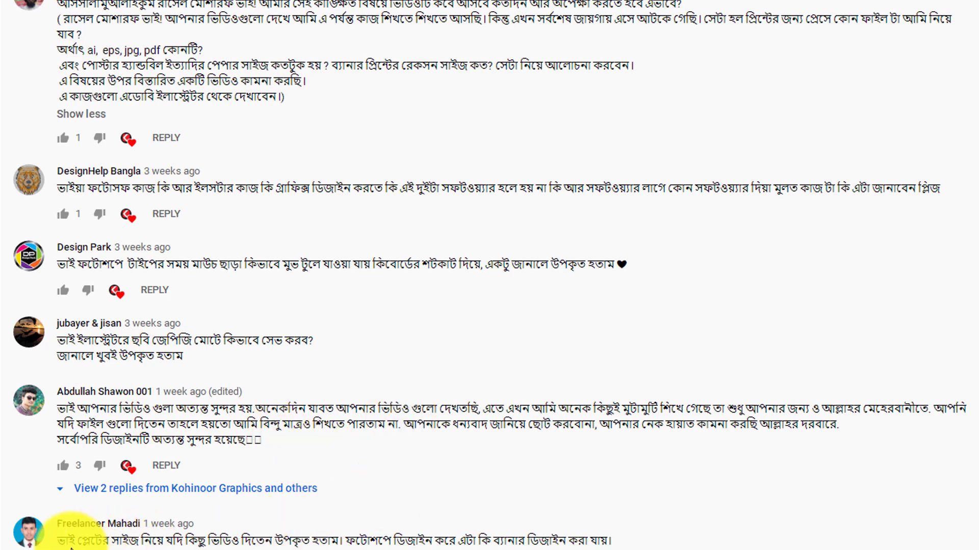
scroll(77, 536, down, 1)
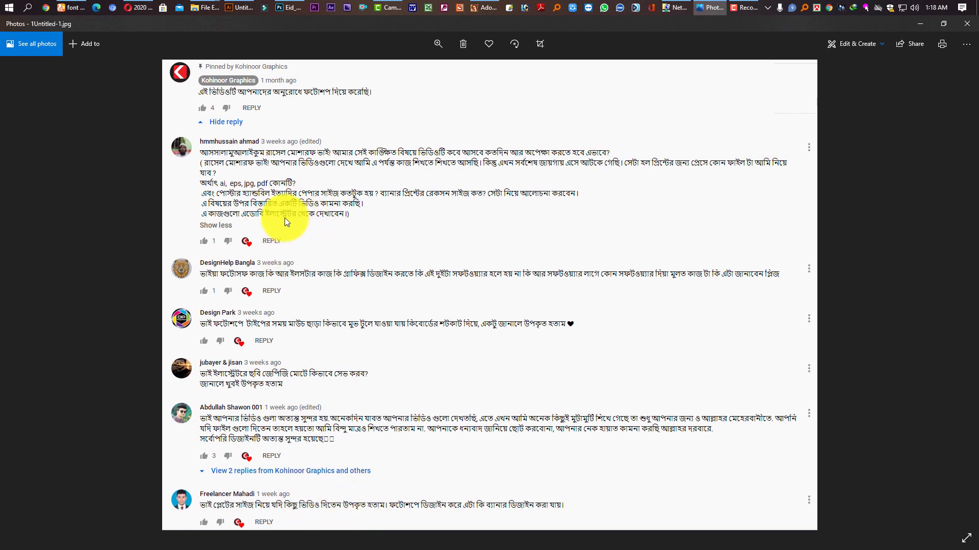
Step: Copy the 19.0063 × 29.3362 in green conference poster from poster.ai
click(249, 8)
click(117, 42)
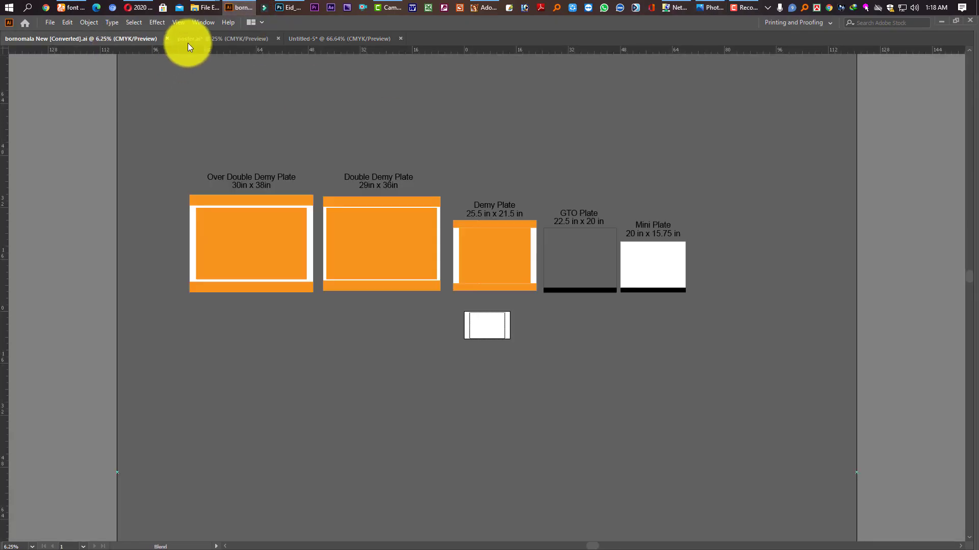
click(243, 43)
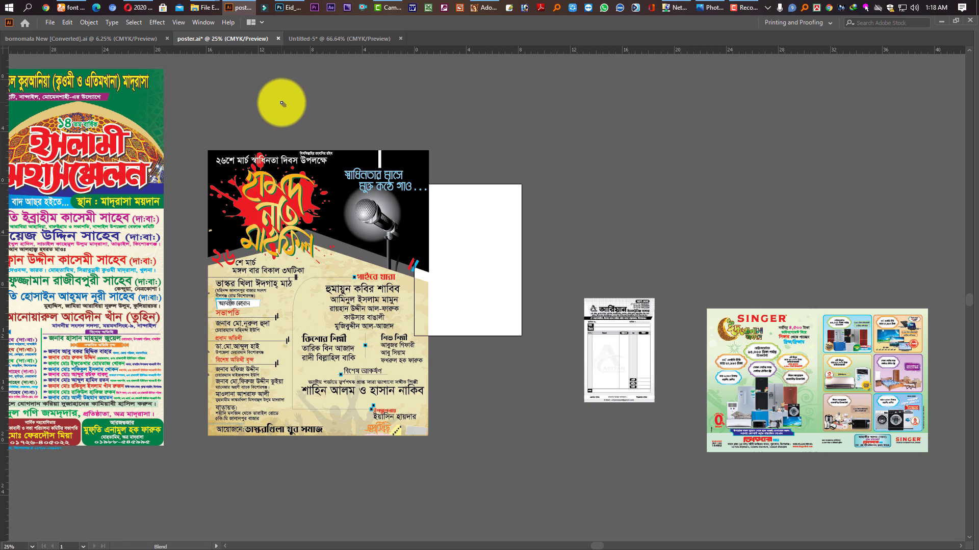
key(Tab)
key(Tab)
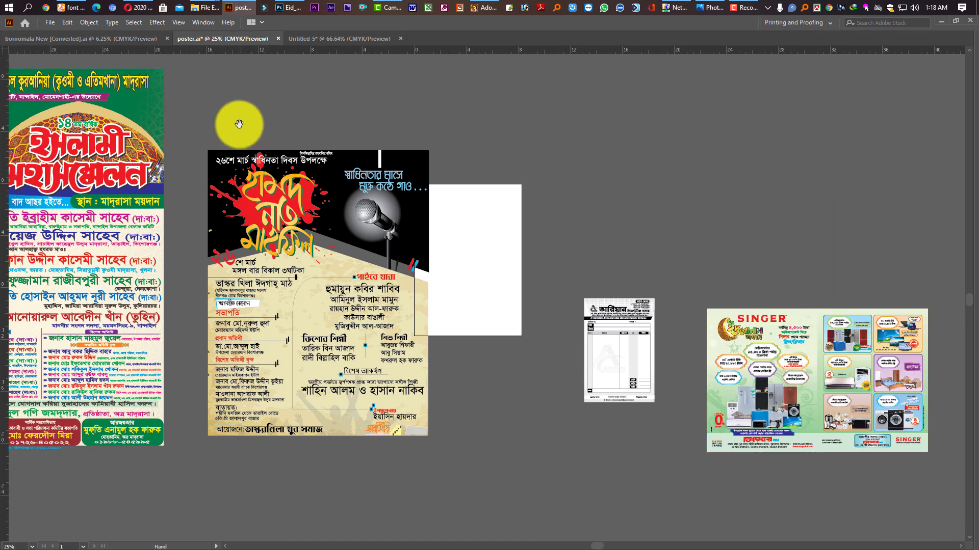
drag(236, 125, 482, 141)
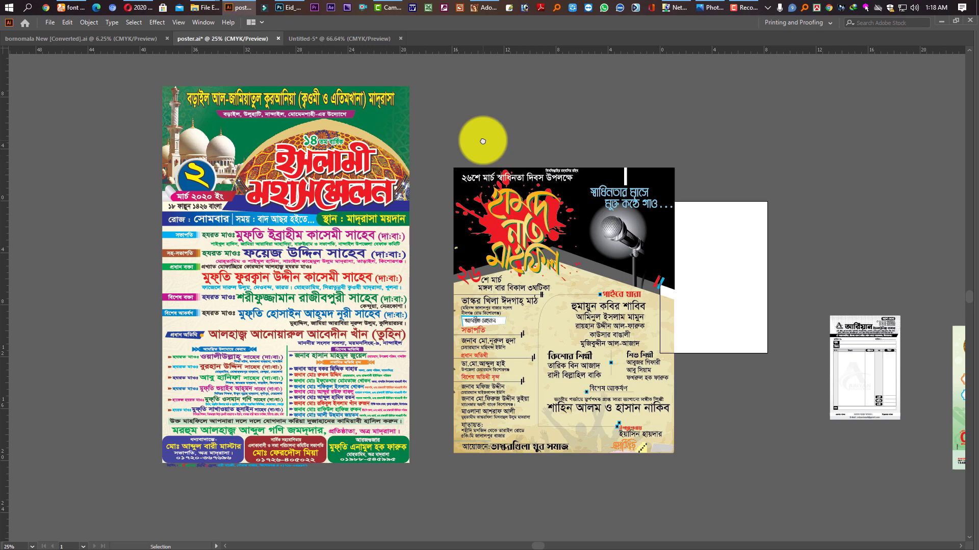
key(Tab)
right_click(403, 64)
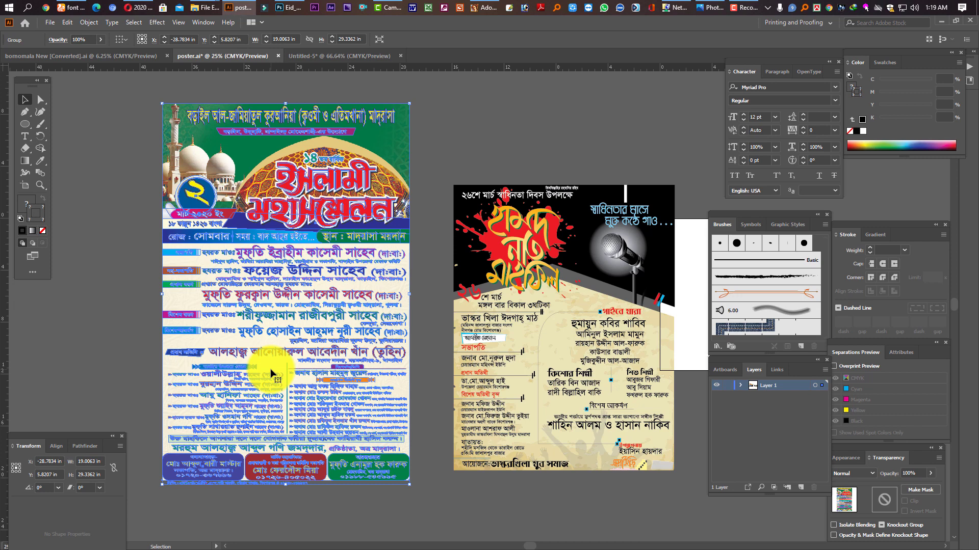
key(a)
key(ctrl+shift+a)
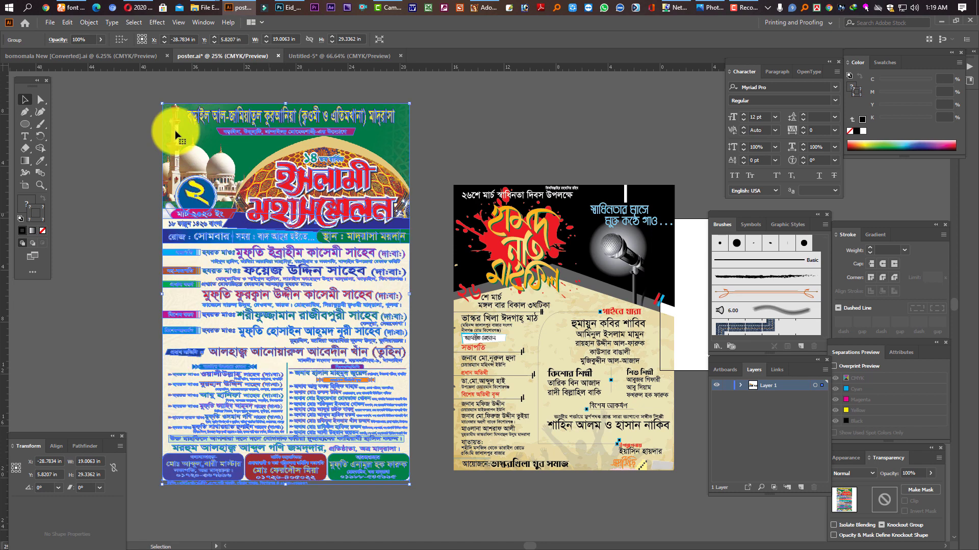
Step: Paste the copied conference poster into the bornomala plate document
click(118, 55)
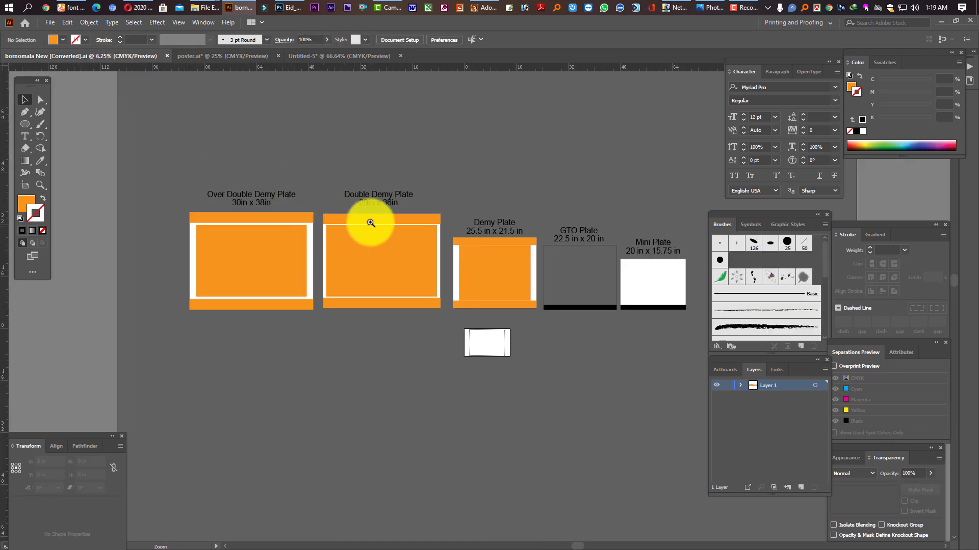
scroll(328, 247, up, 3)
key(Tab)
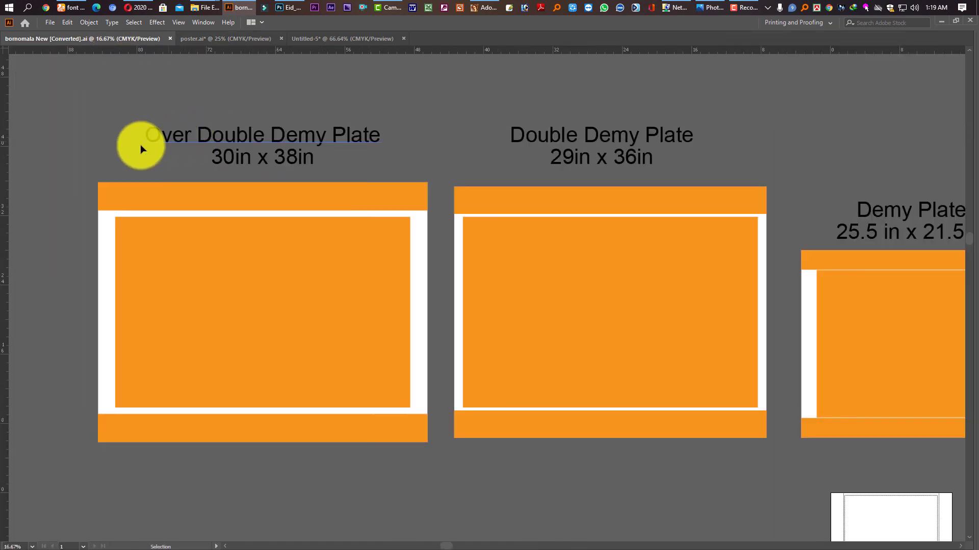
scroll(357, 174, down, 1)
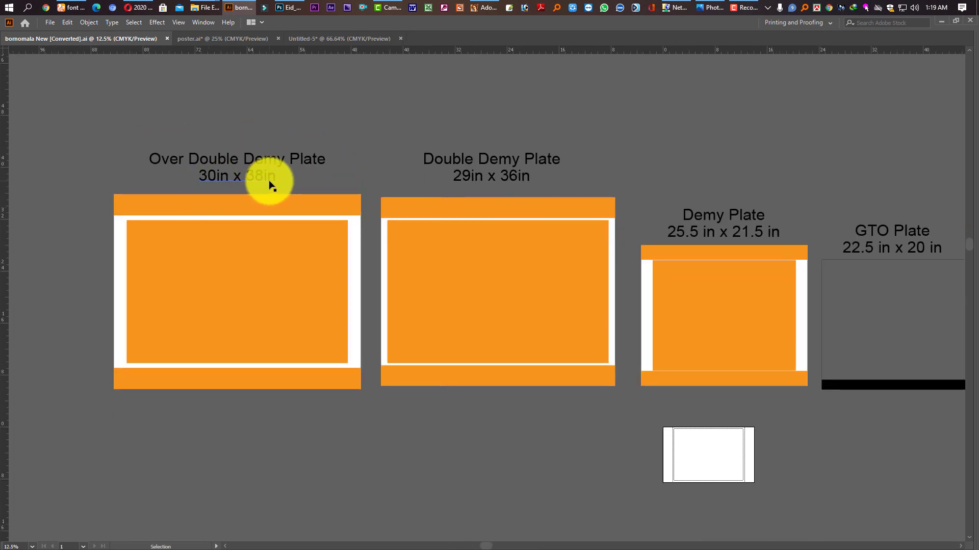
key(a)
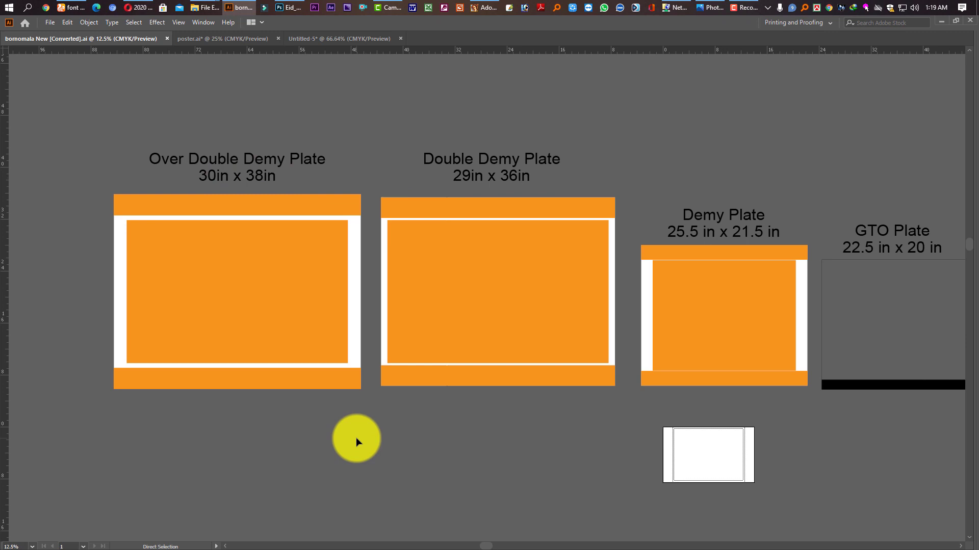
key(ctrl+v)
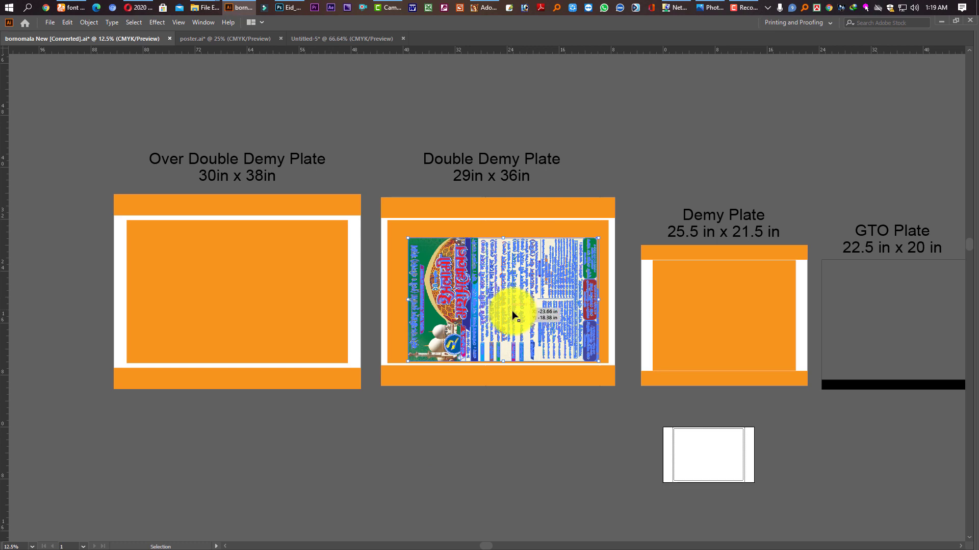
Step: Place the rotated 29.3362 × 19.0063 in poster on the Double Demy Plate artboard
drag(513, 316, 260, 316)
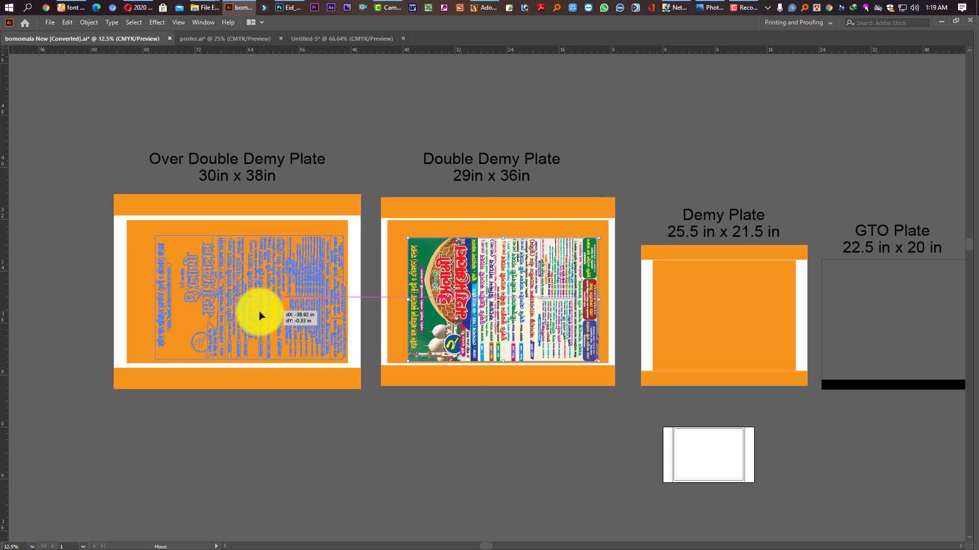
drag(259, 315, 254, 318)
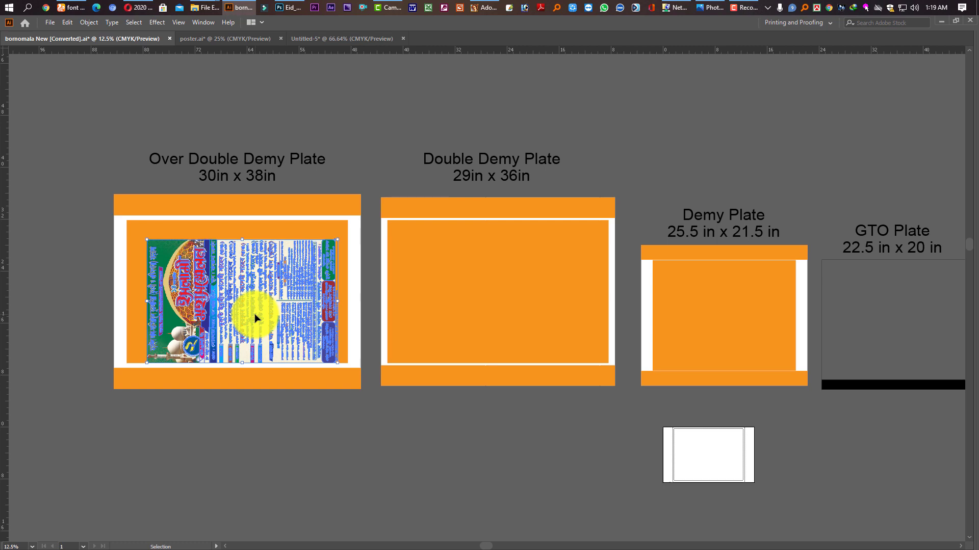
drag(255, 318, 485, 325)
click(599, 352)
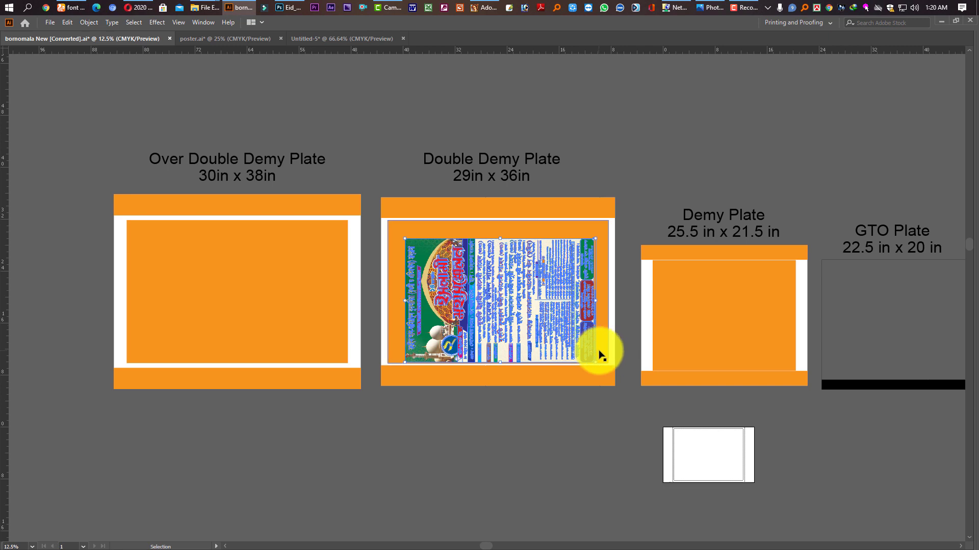
click(567, 345)
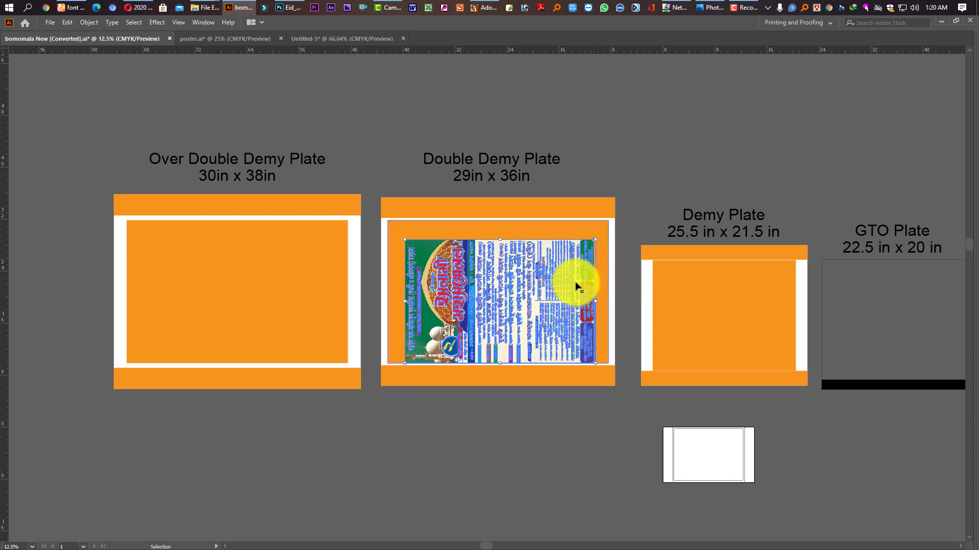
key(Tab)
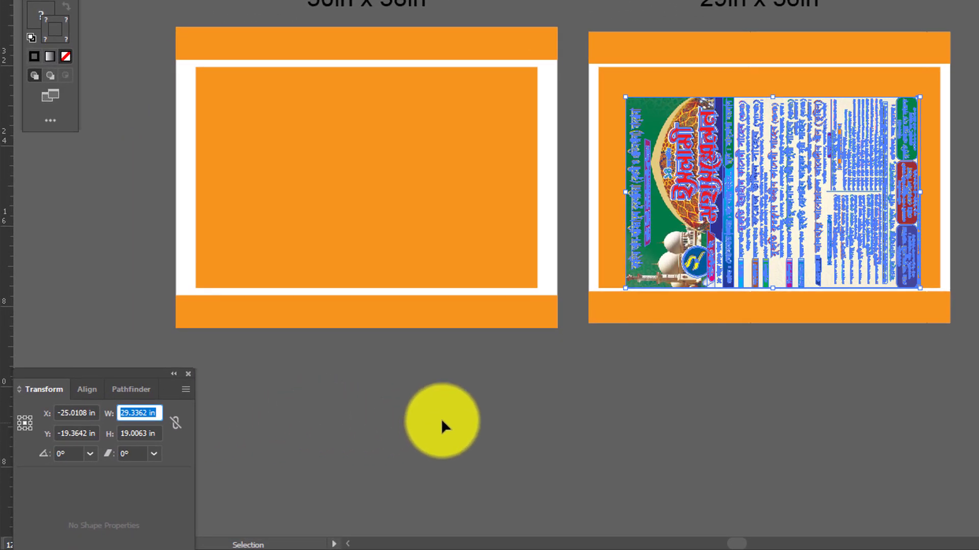
Step: Resize the conference poster to 34 × 22 in and fit it between the right layout's orange bars
click(515, 408)
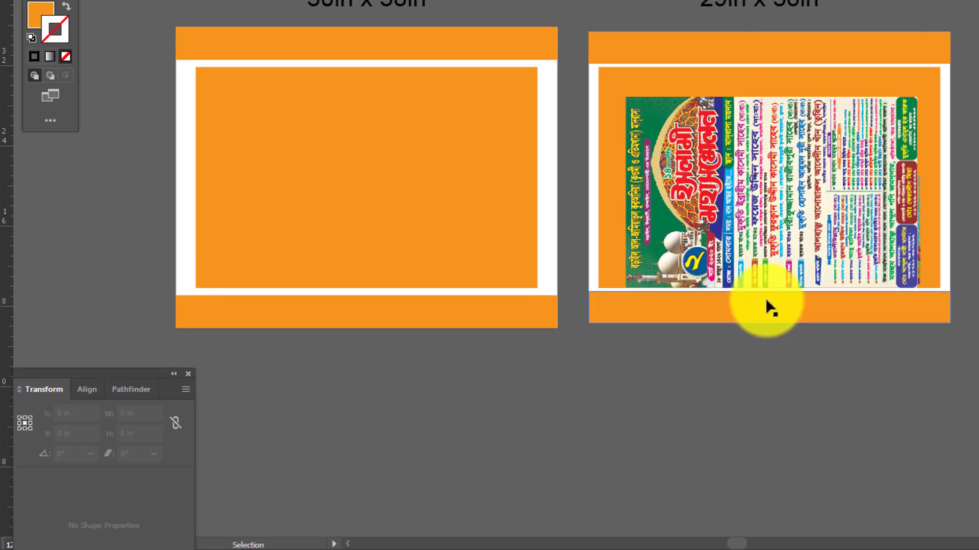
click(767, 316)
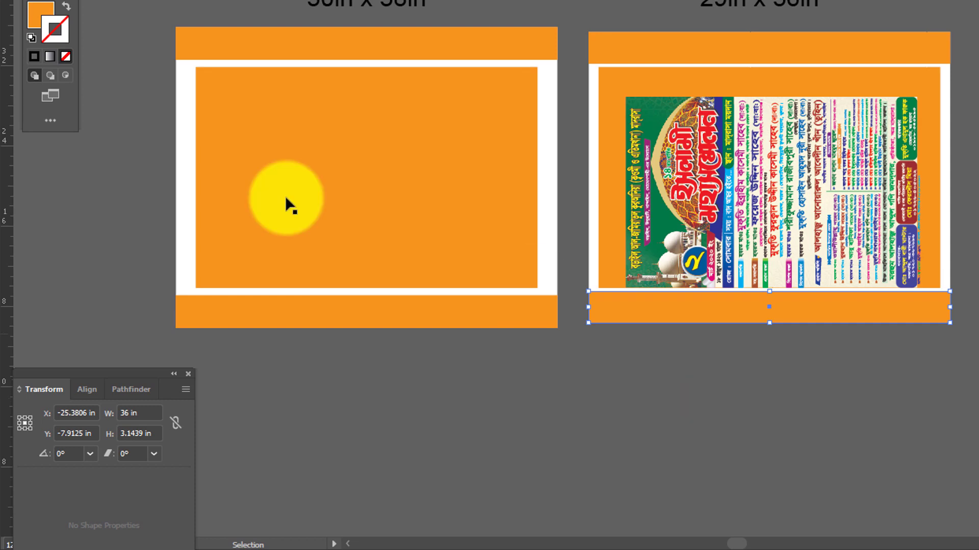
drag(632, 166, 796, 145)
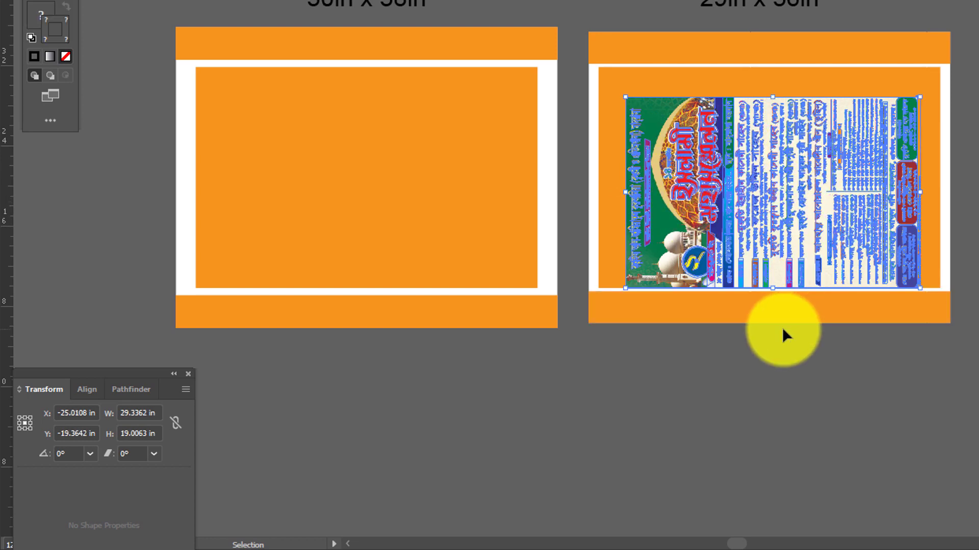
click(140, 433)
text(22)
key(shift+Tab)
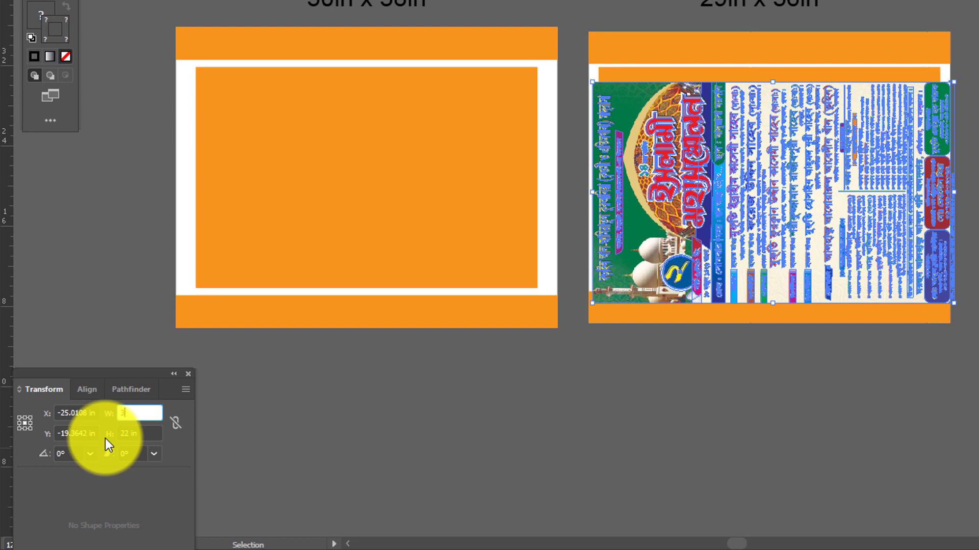
key(Return)
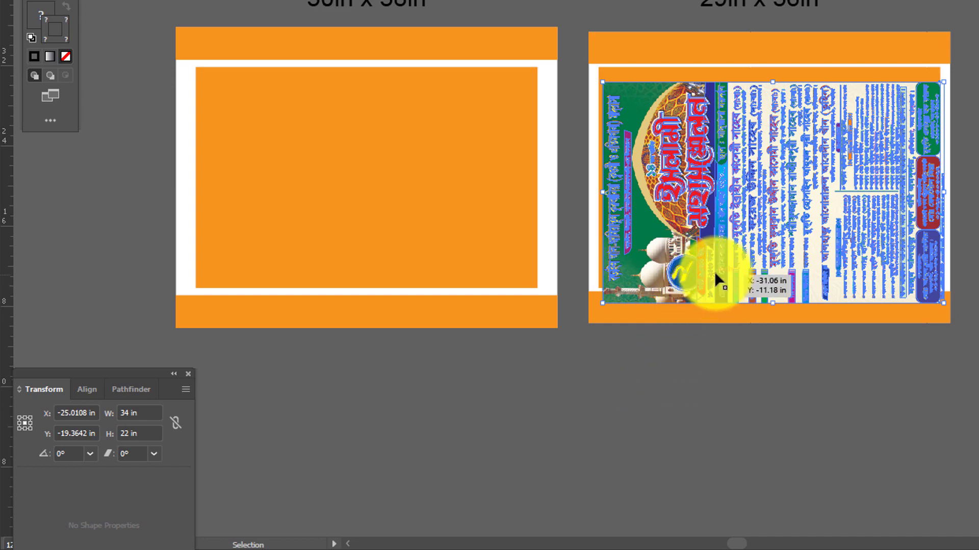
drag(712, 284, 706, 257)
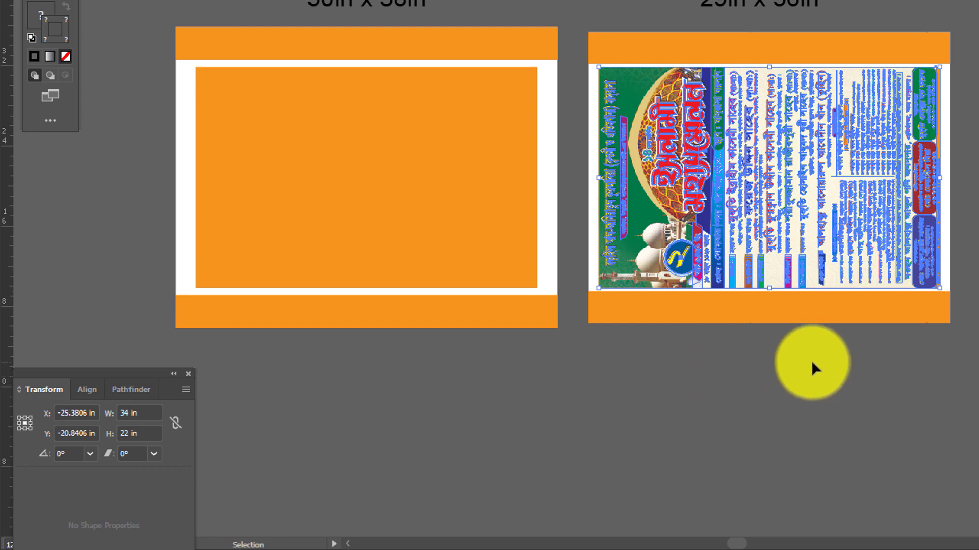
drag(816, 348, 552, 354)
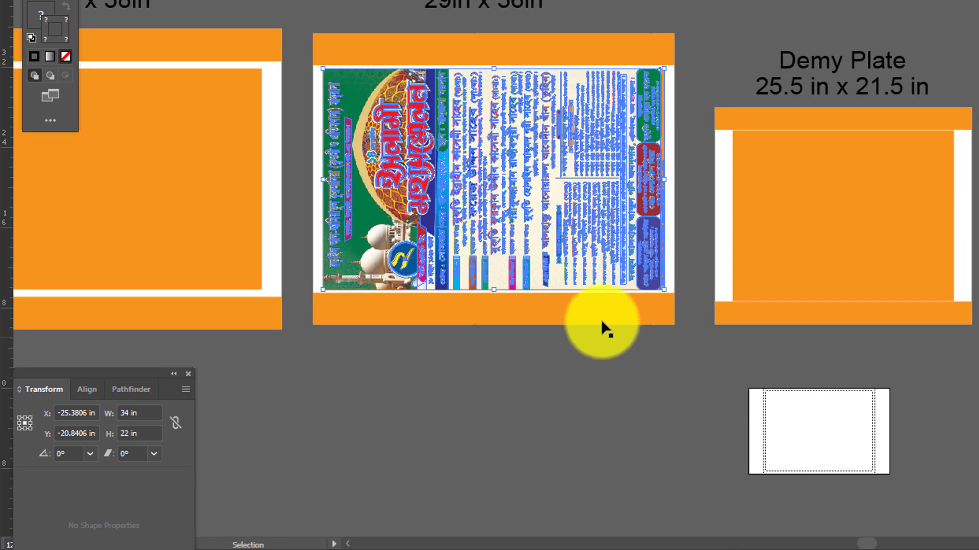
drag(685, 346, 601, 346)
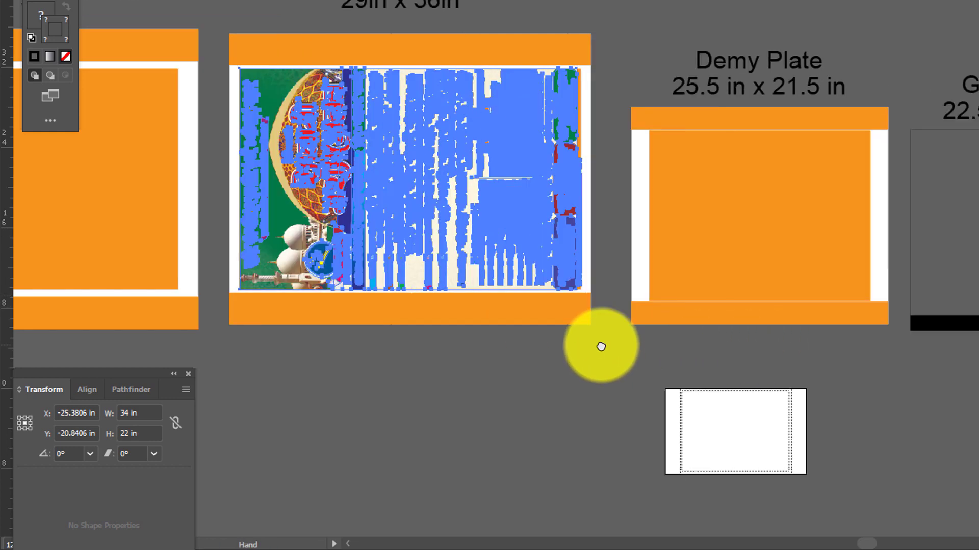
drag(518, 369, 568, 368)
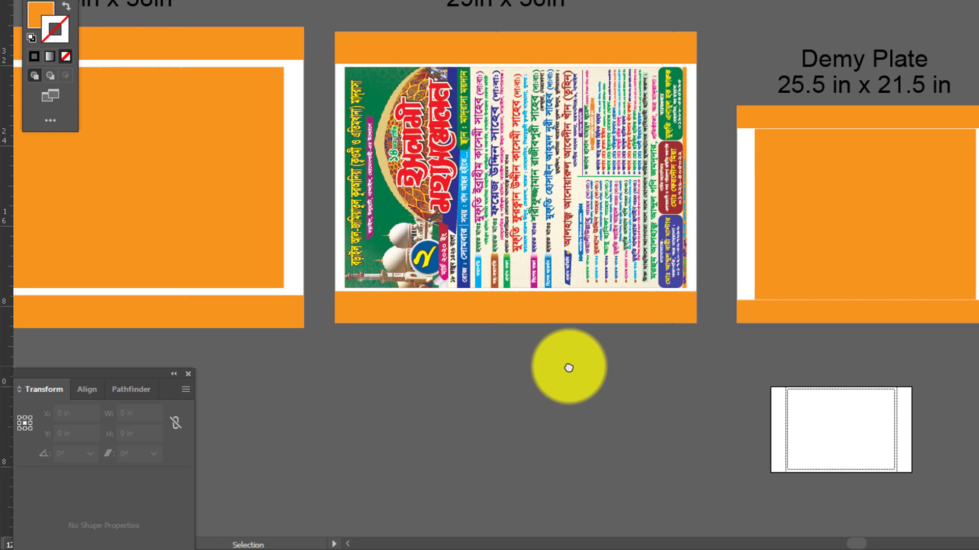
click(577, 239)
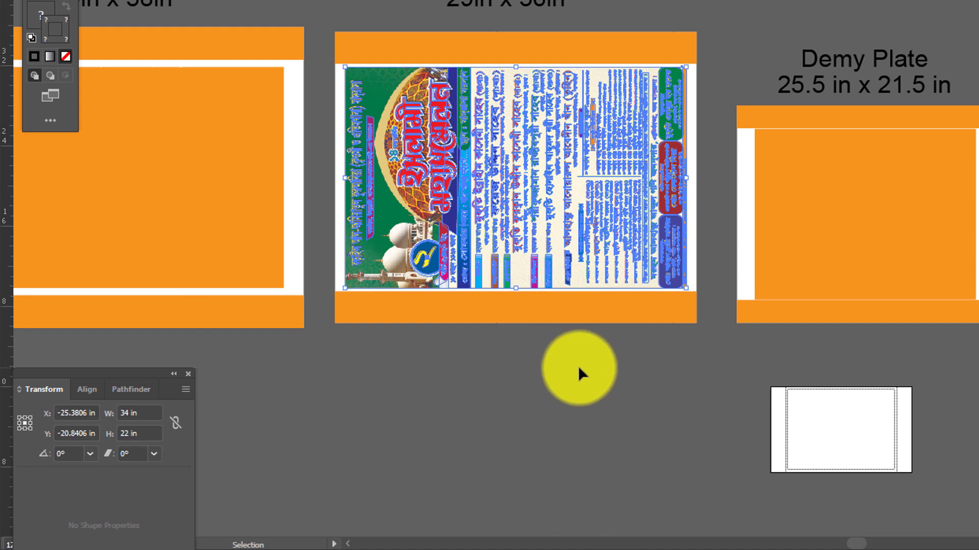
drag(578, 366, 641, 165)
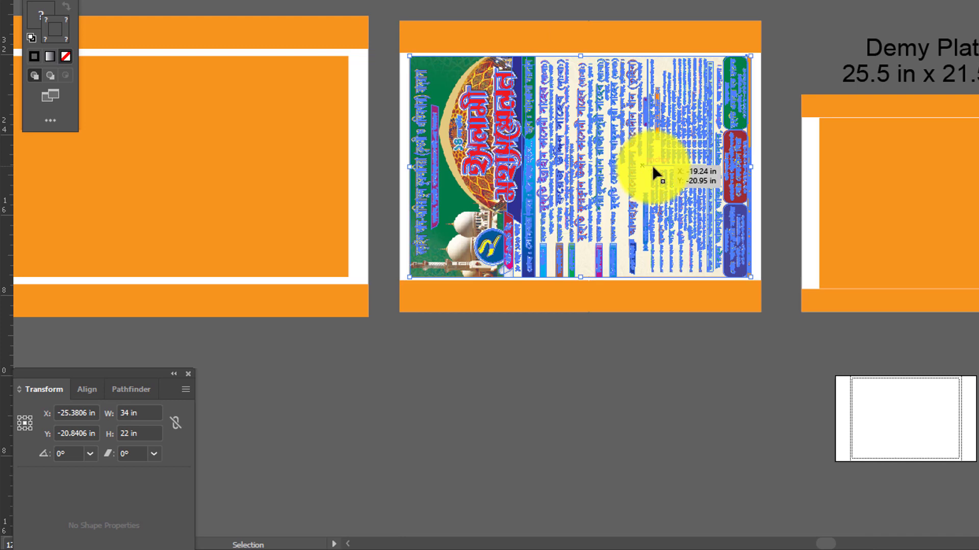
drag(754, 204, 427, 206)
drag(589, 216, 524, 182)
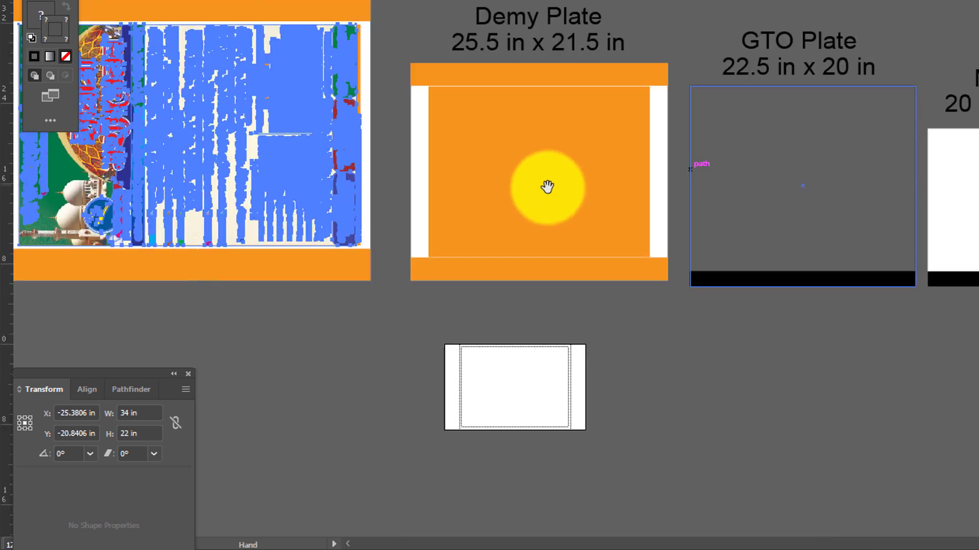
click(604, 312)
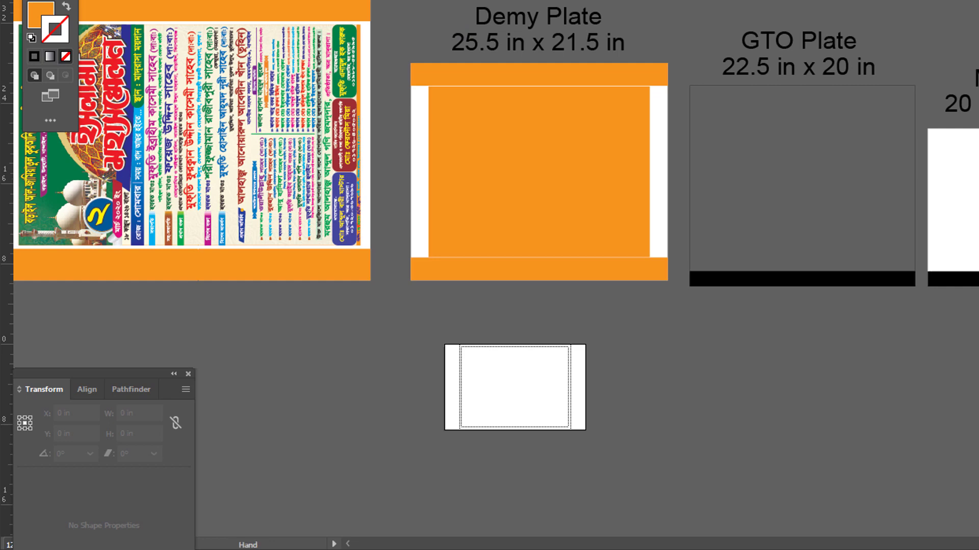
scroll(600, 39, left, 5)
click(499, 95)
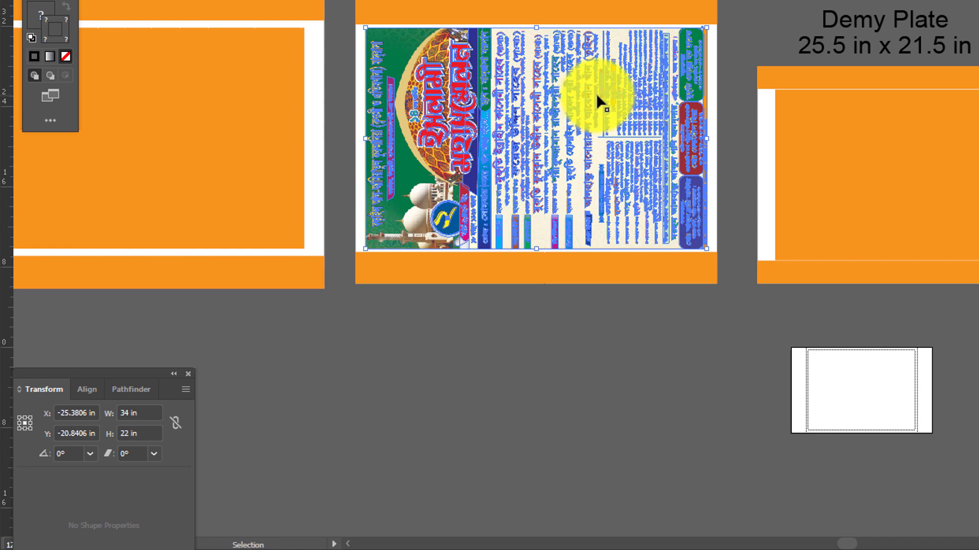
key(ctrl+shift+a)
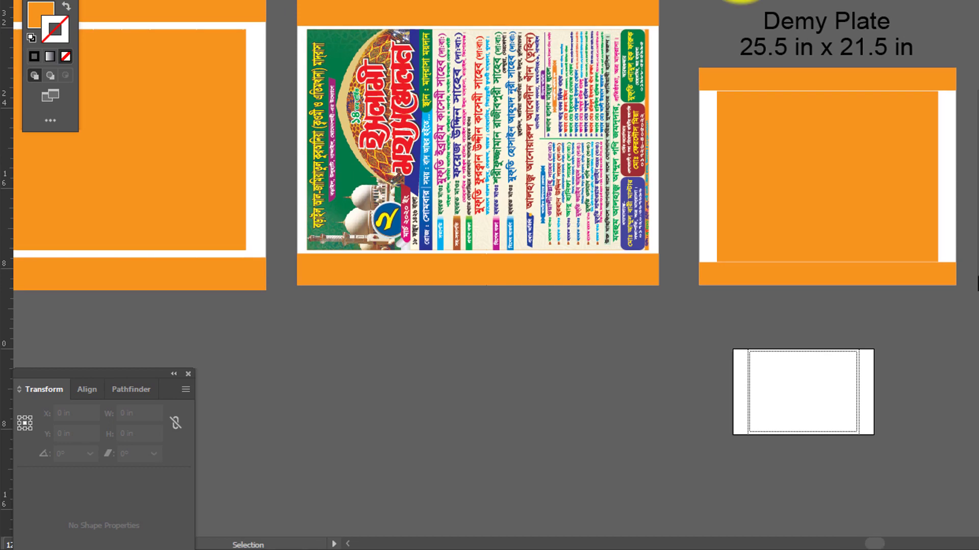
drag(779, 24, 645, 1)
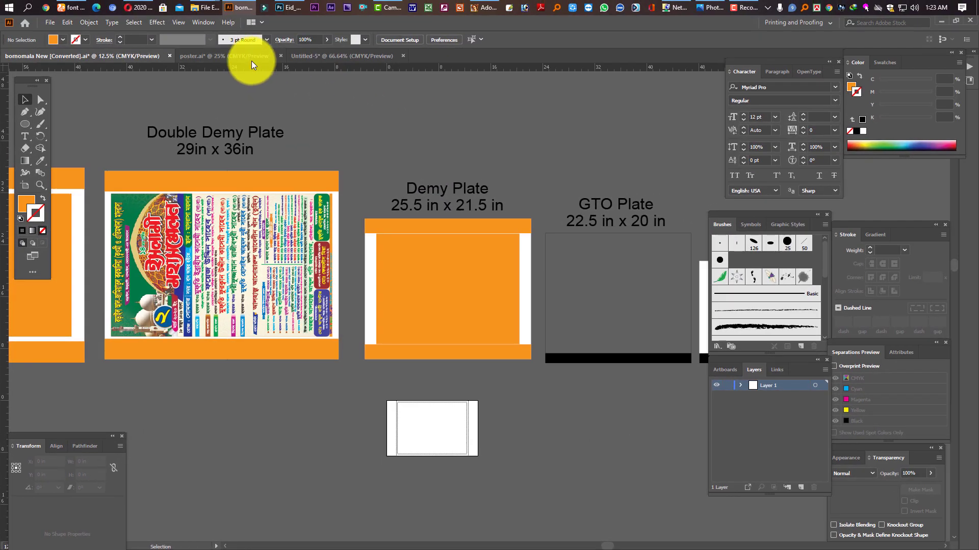
Step: Copy the right-hand poster from poster.ai and paste it into the bornomala New document
click(250, 56)
click(510, 219)
drag(510, 219, 380, 182)
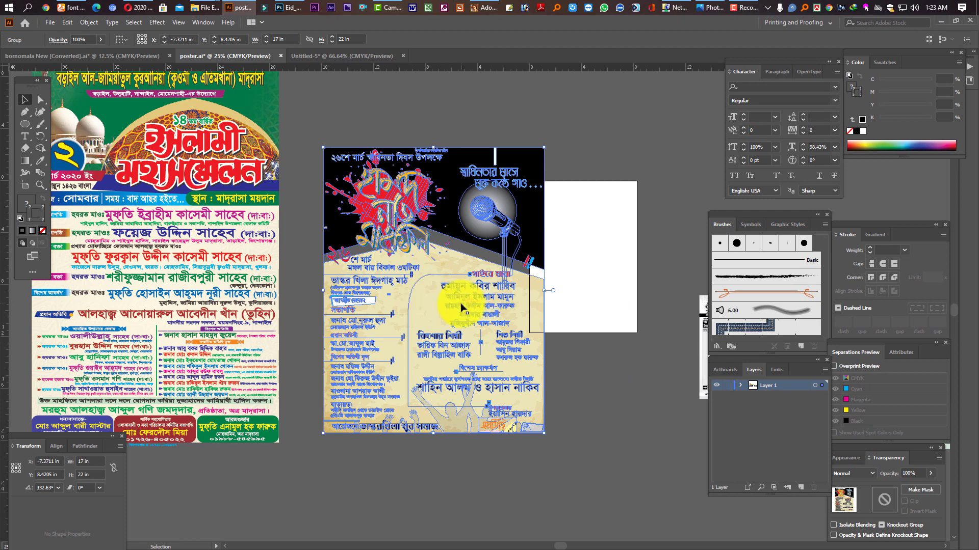
key(a)
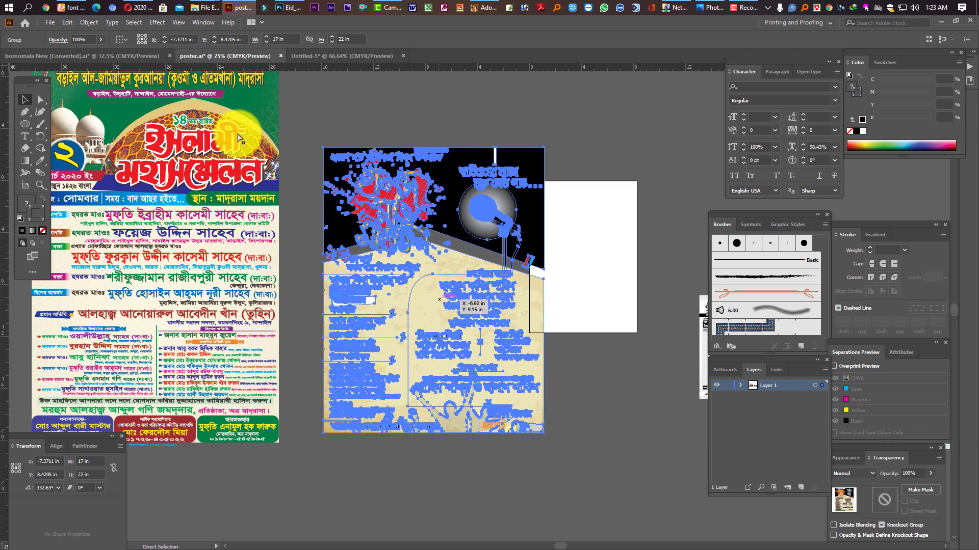
click(153, 56)
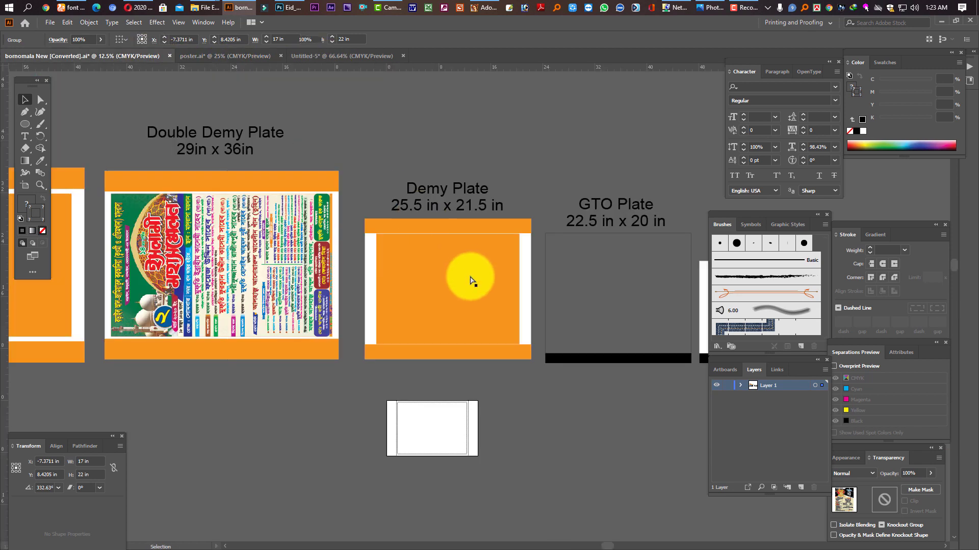
key(ctrl+v)
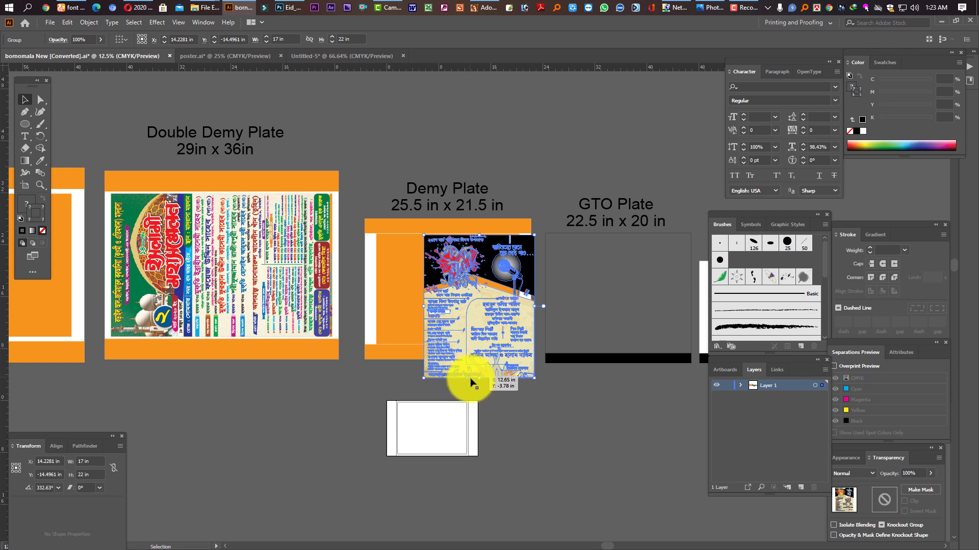
Step: Position the pasted landscape poster on the Demy Plate above its orange bottom strip
mouse_move(471, 382)
mouse_down()
mouse_move(498, 315)
mouse_move(436, 281)
mouse_up()
scroll(510, 316, up, 1)
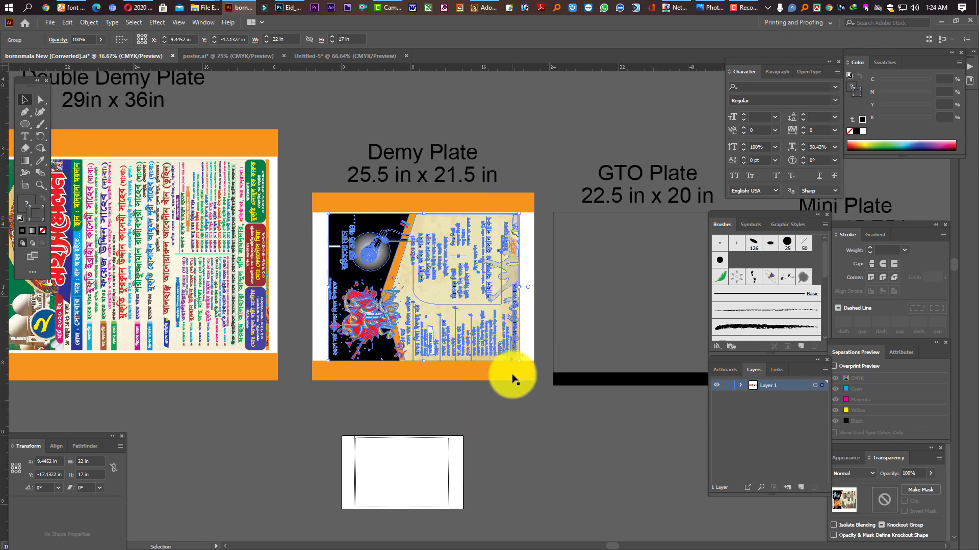
click(509, 409)
click(481, 331)
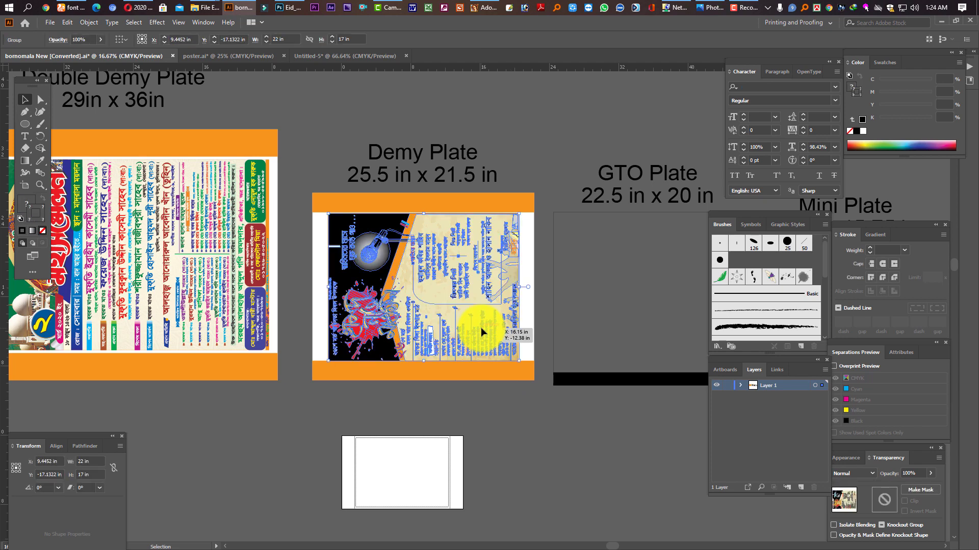
key(Up)
key(Up)
key(Up)
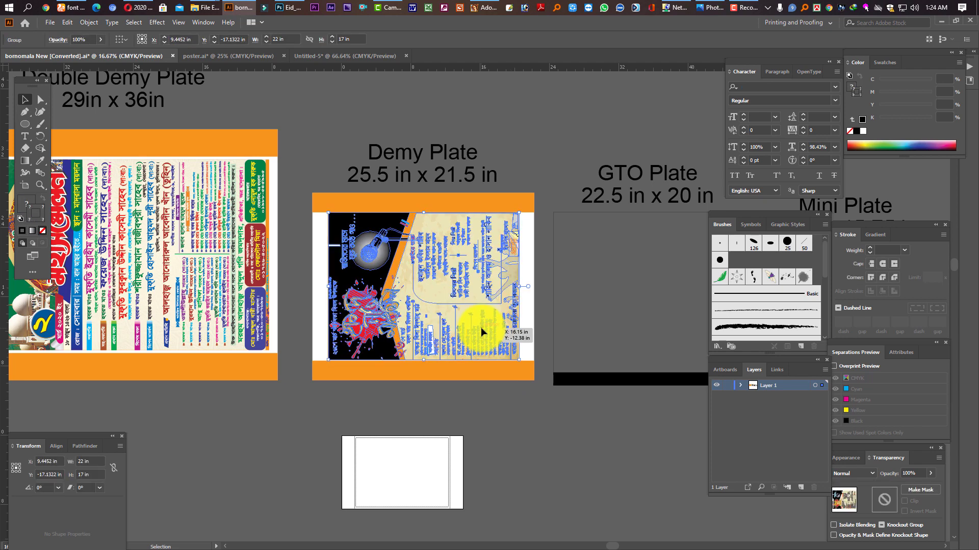
click(482, 377)
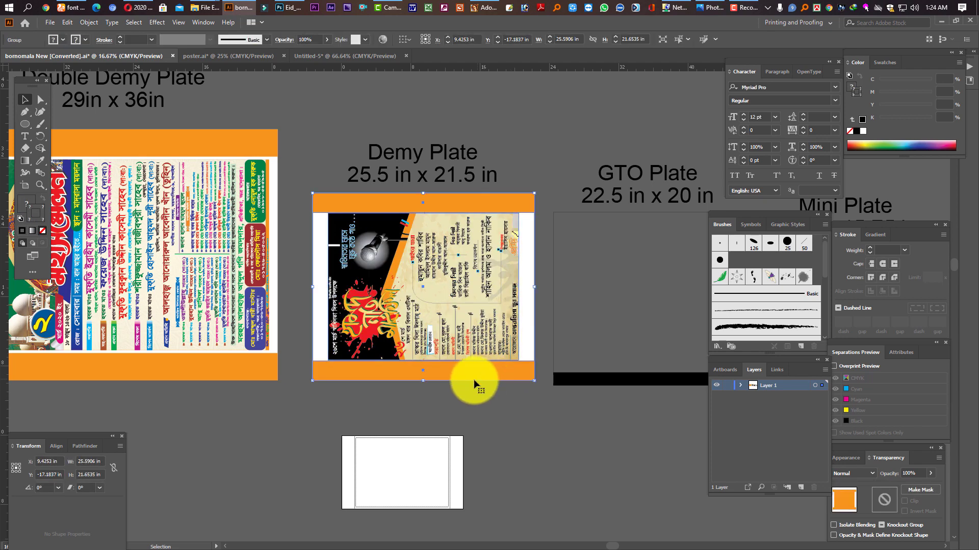
click(475, 400)
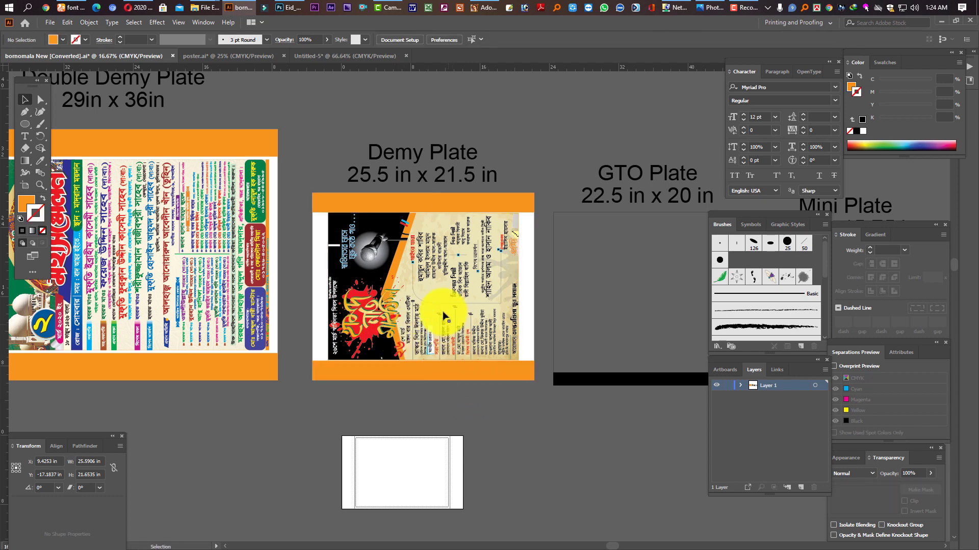
click(454, 375)
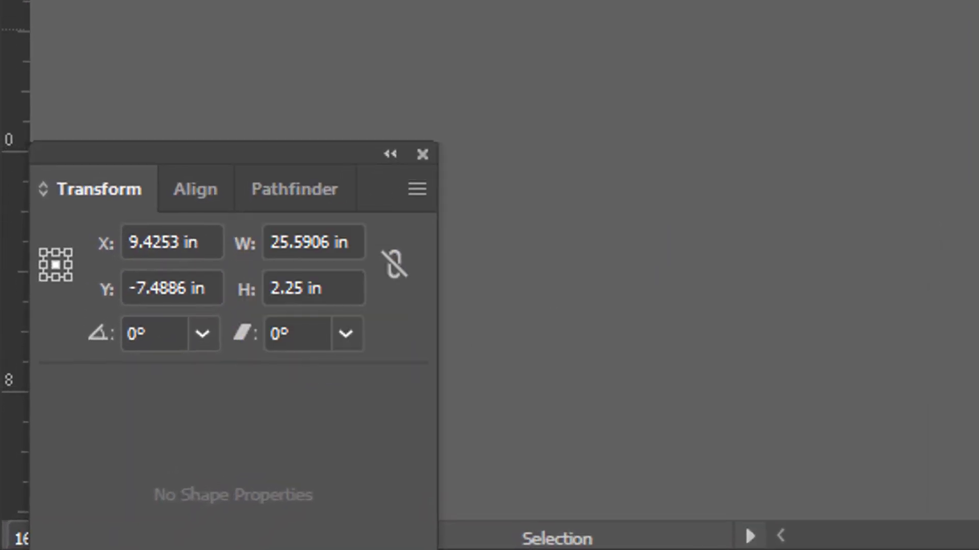
Step: Raise the Demy Plate's orange strip up to meet the 22 by 17 in poster
key(z)
key(v)
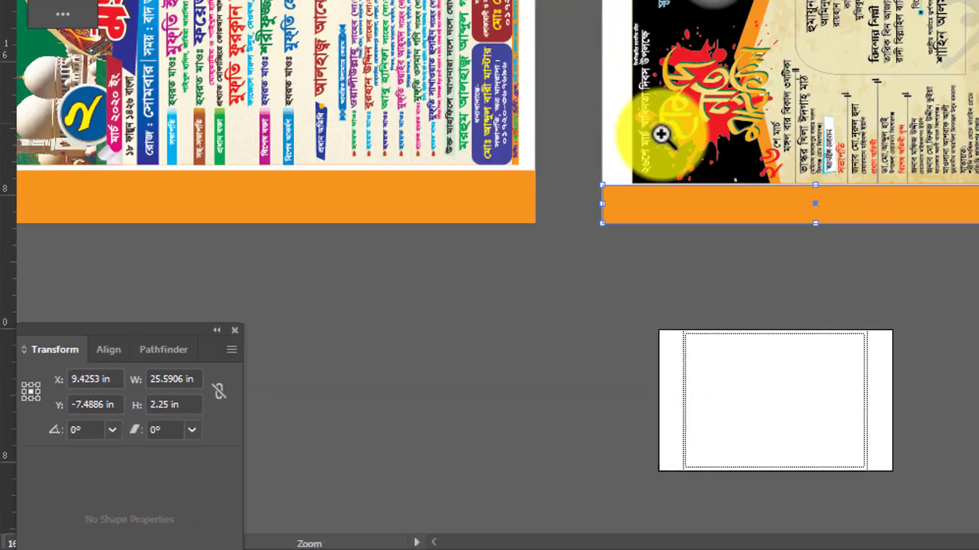
click(454, 384)
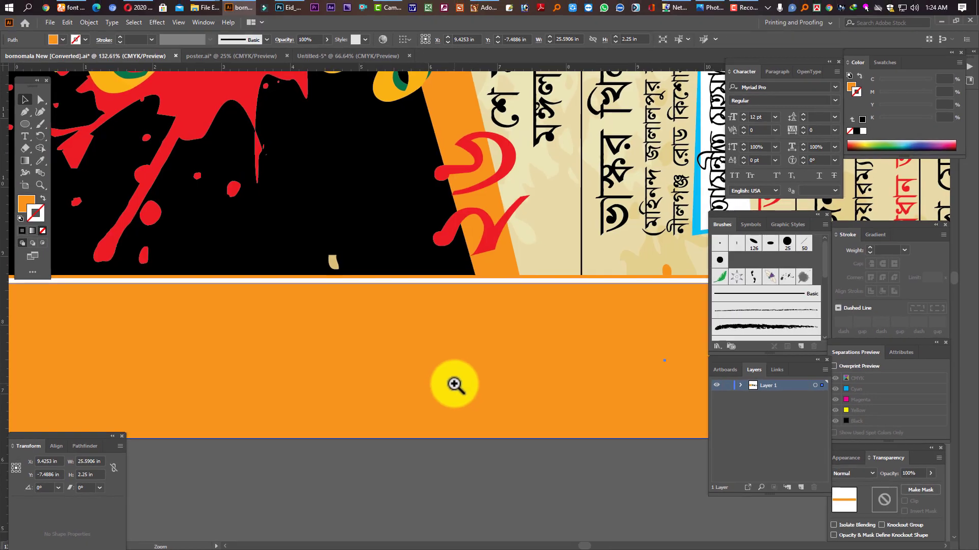
alt+click(560, 288)
drag(417, 332, 437, 283)
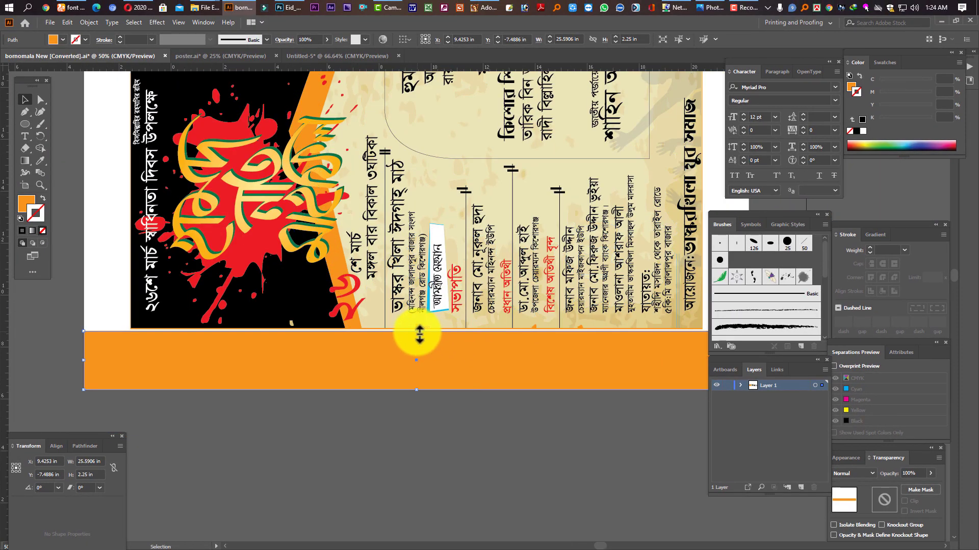
click(436, 281)
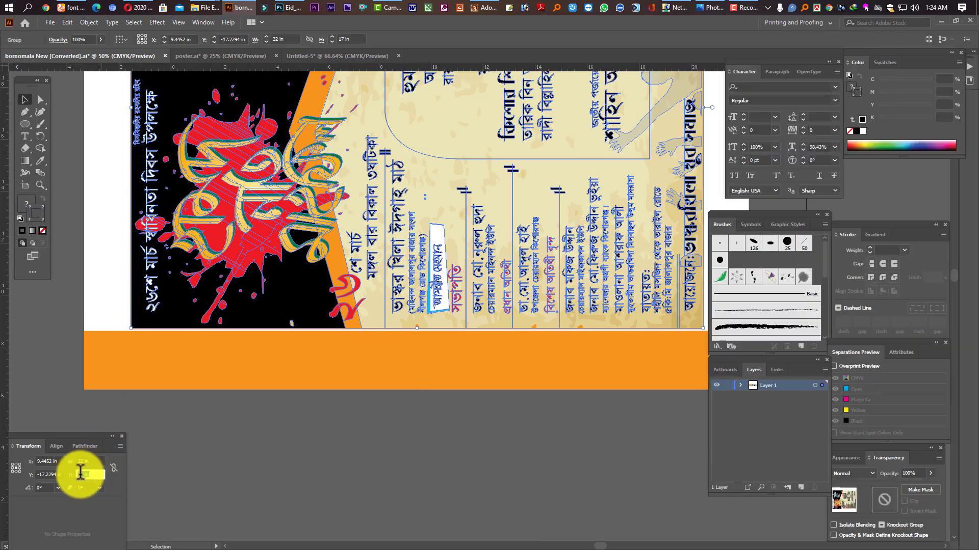
click(84, 474)
click(438, 419)
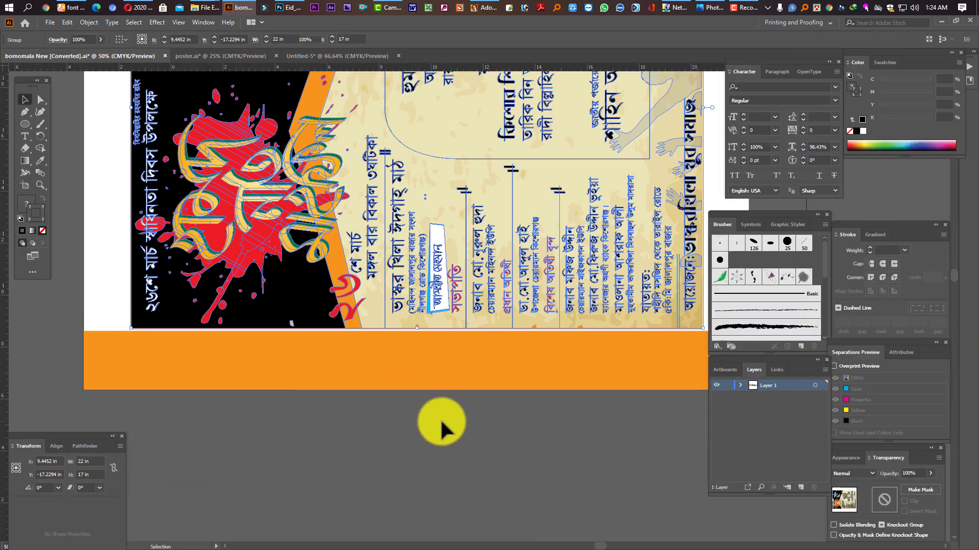
Step: Hide the panels and pan out to see the poster beside the GTO and Mini Plates
key(Tab)
scroll(512, 366, down, 2)
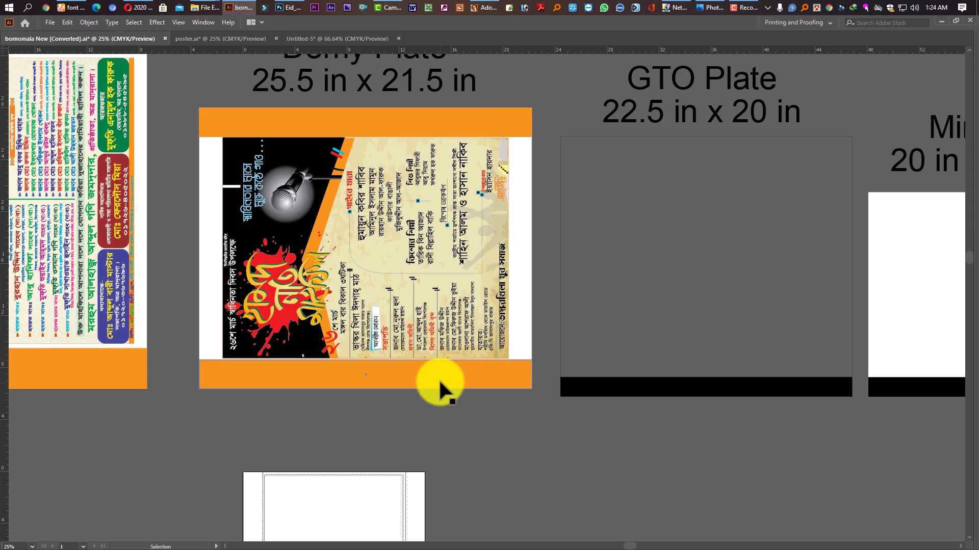
click(451, 321)
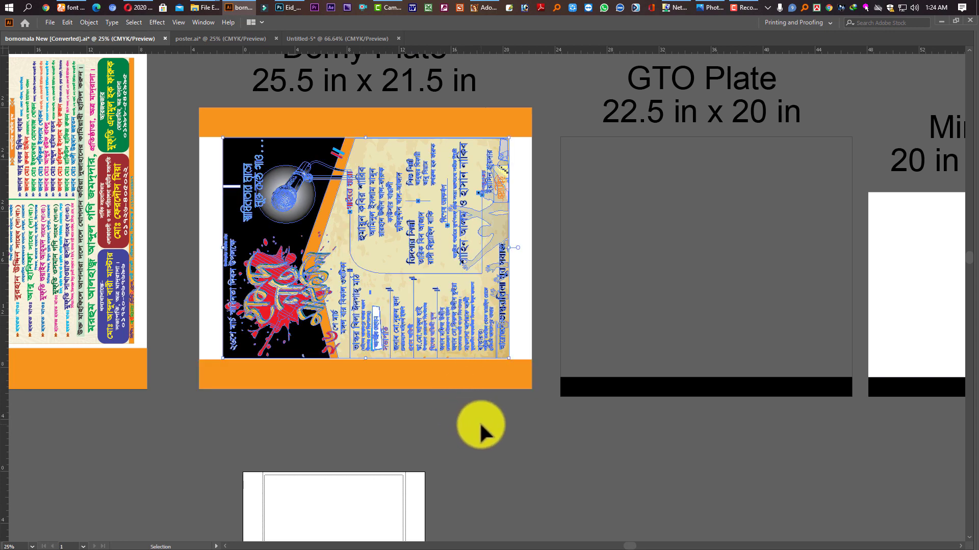
scroll(489, 410, up, 1)
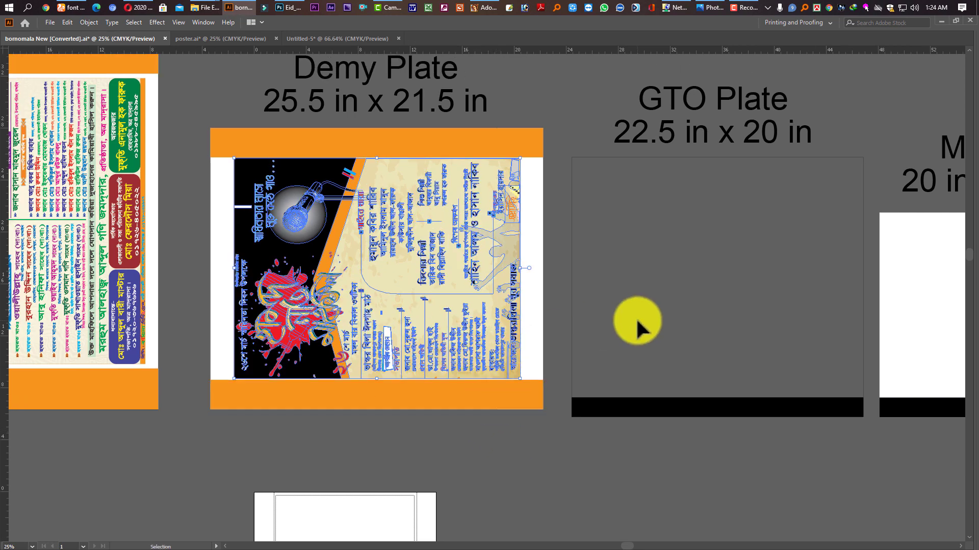
drag(699, 273, 539, 251)
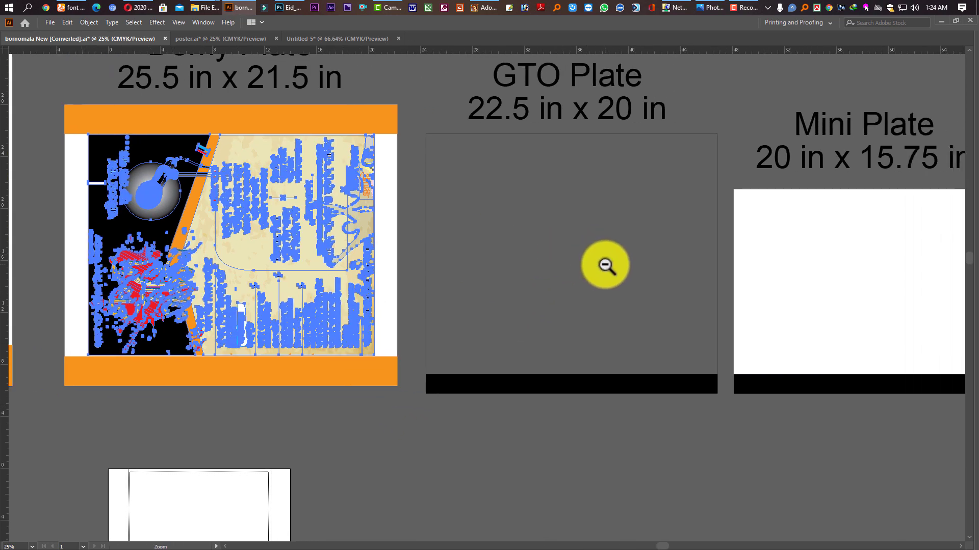
Step: Move the poster off the Demy Plate, turn it portrait and resize it to 8.3 by 10.8 in
ctrl+alt+click(605, 264)
drag(581, 308, 581, 255)
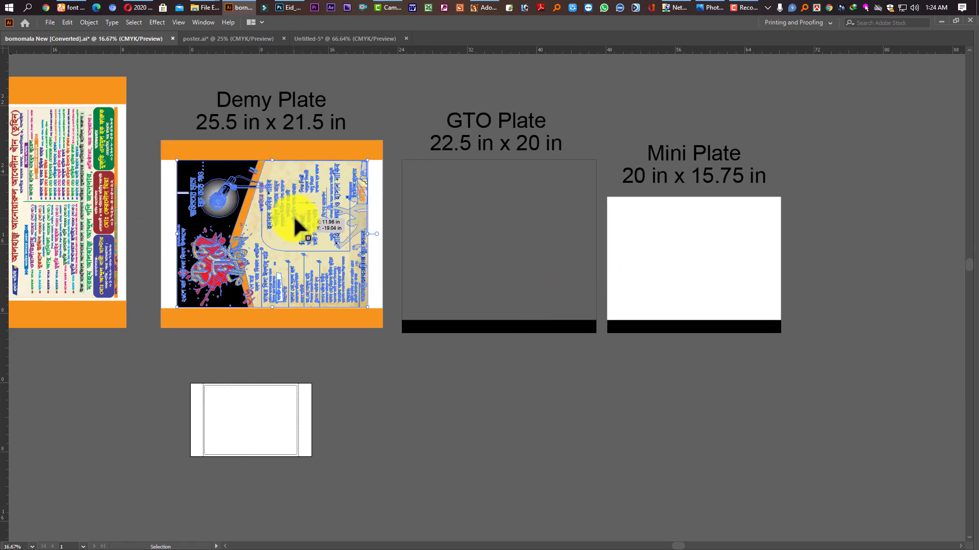
mouse_move(295, 220)
mouse_down()
mouse_move(321, 255)
mouse_move(479, 374)
mouse_up()
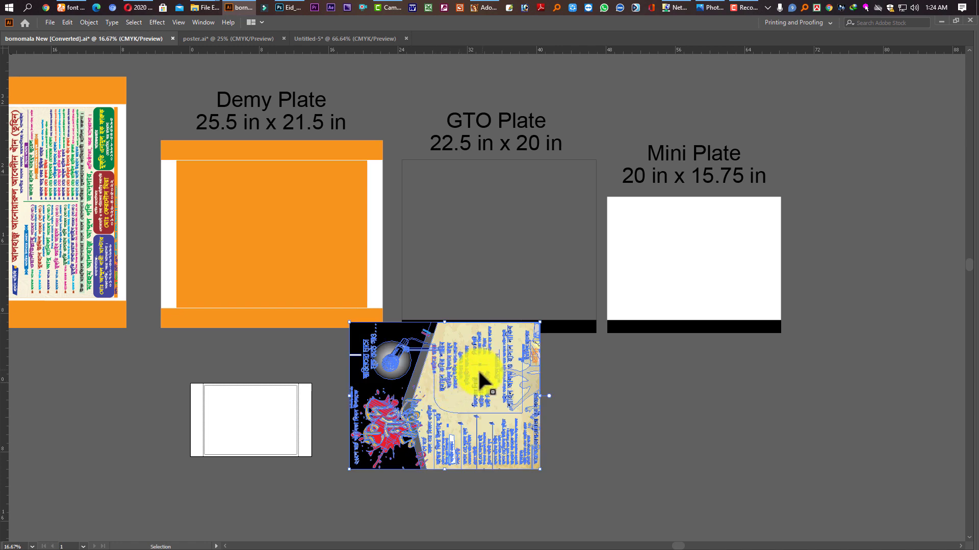
drag(544, 395, 507, 398)
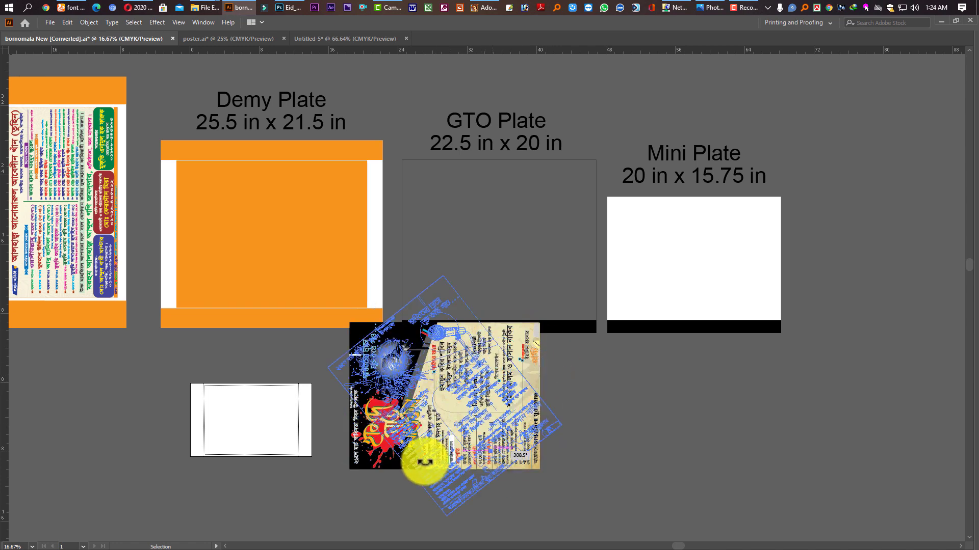
key(Tab)
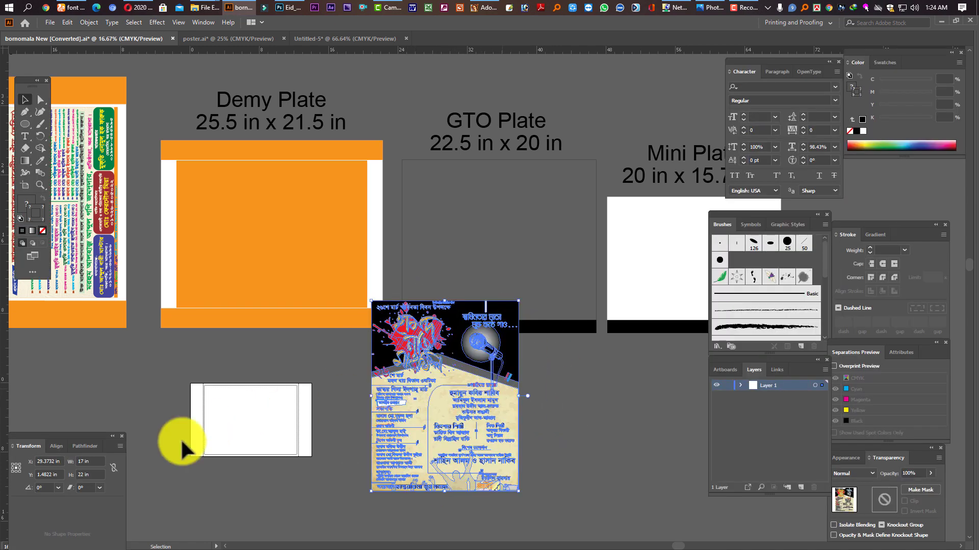
click(93, 463)
text(8.3)
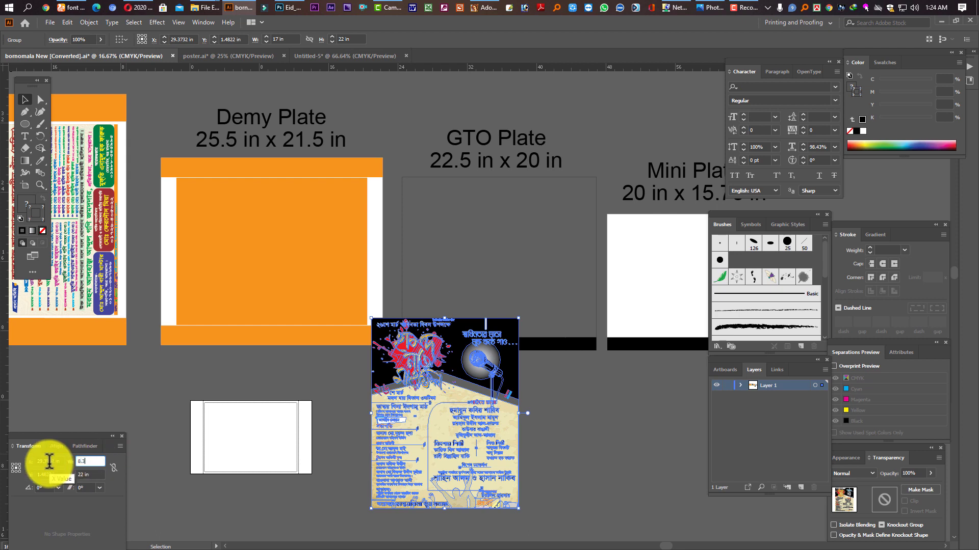
key(Tab)
text(10.8)
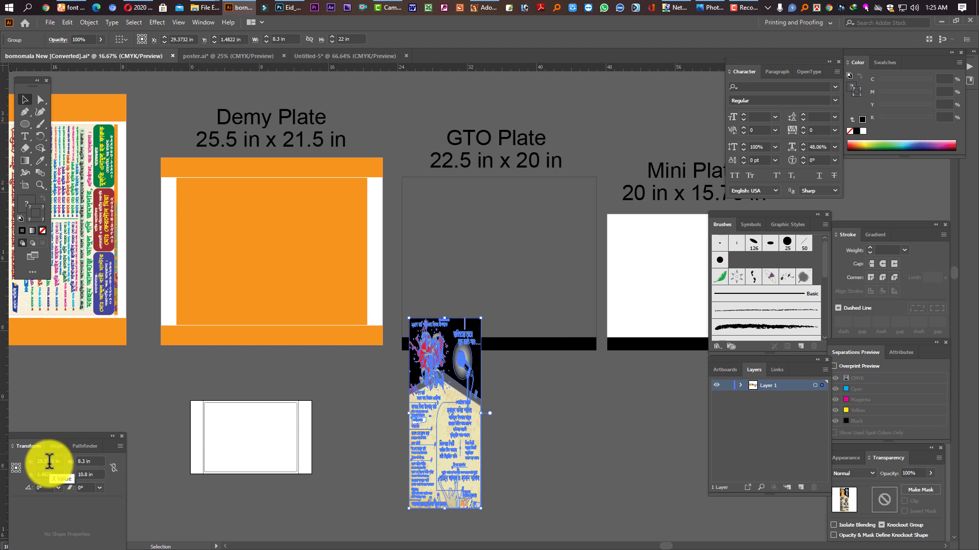
key(Return)
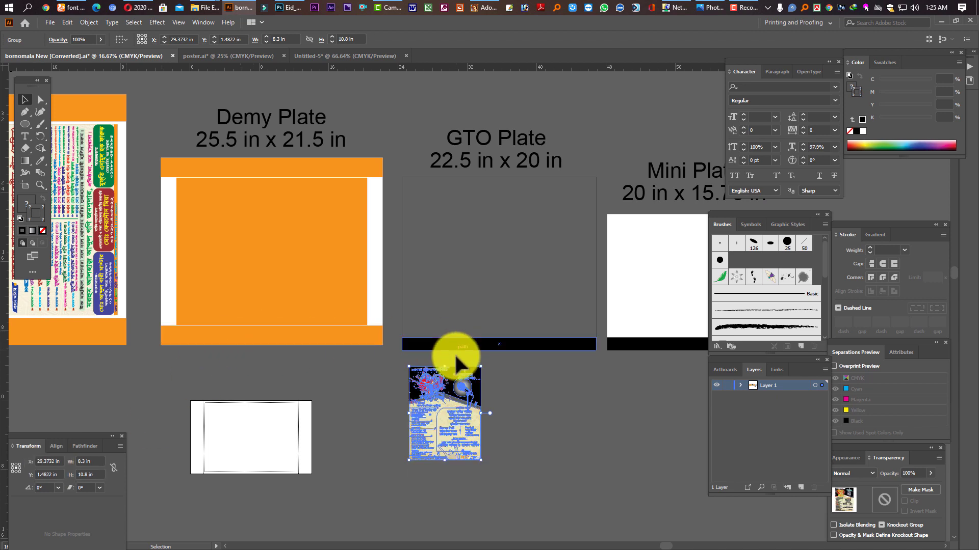
Step: Place the resized poster upside down on the GTO Plate and add a copy beside it
mouse_move(455, 388)
mouse_down()
mouse_move(471, 264)
mouse_move(490, 295)
mouse_up()
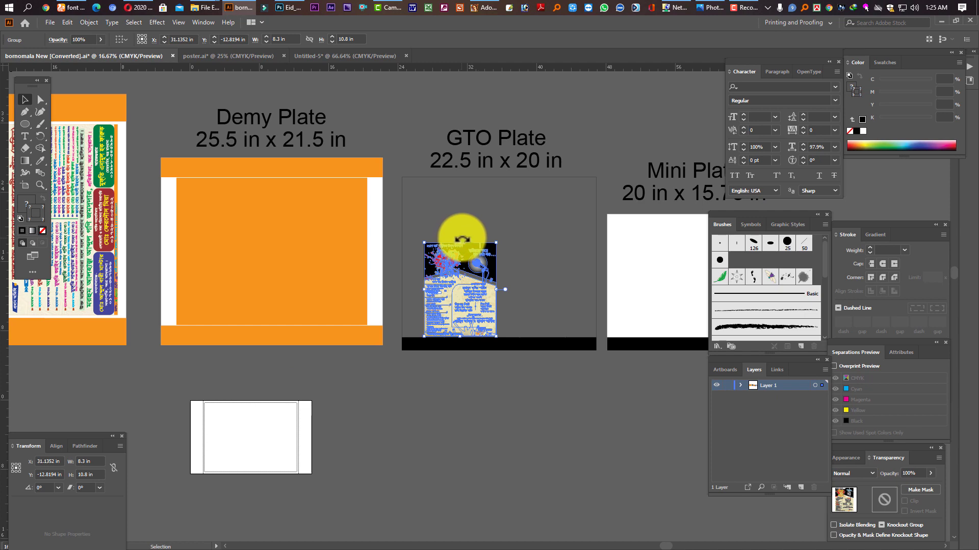
drag(462, 239, 490, 419)
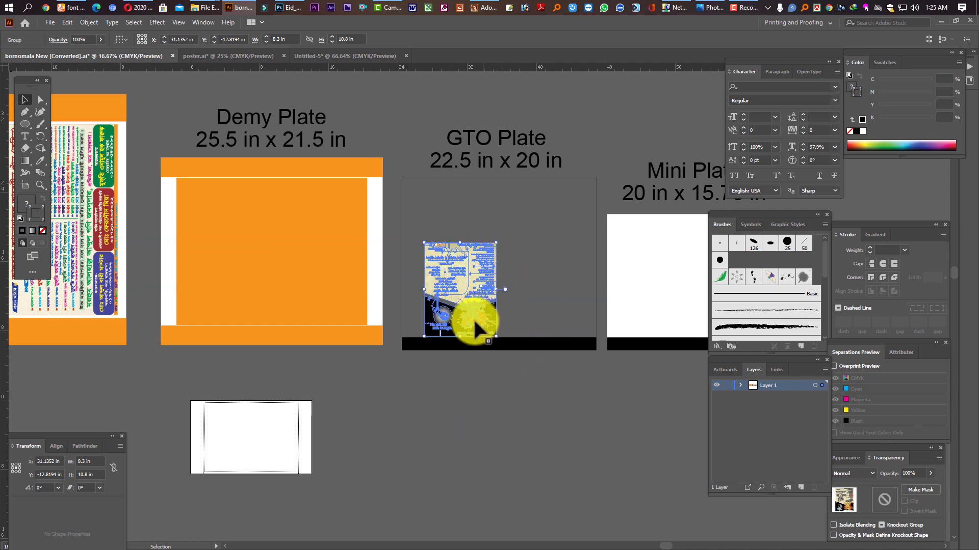
drag(475, 329, 566, 324)
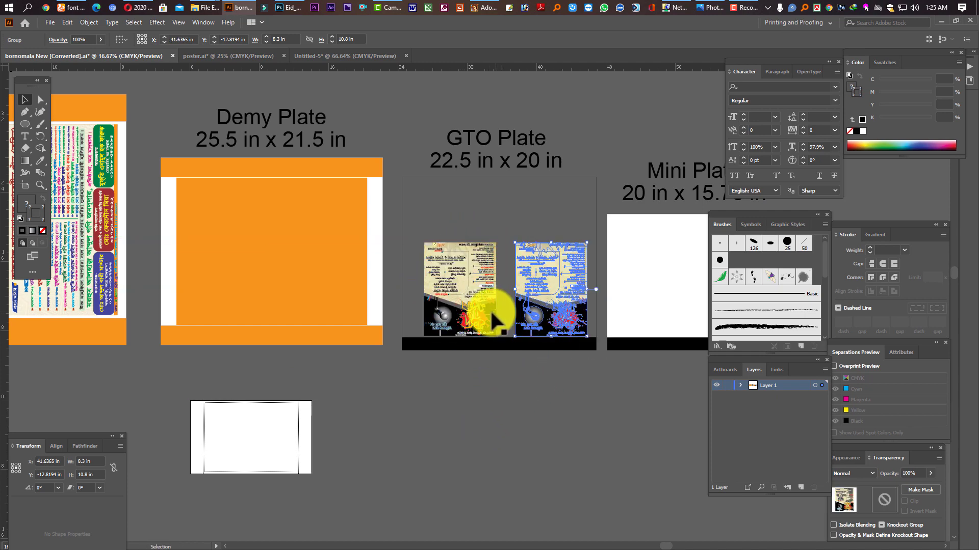
key(ctrl+z)
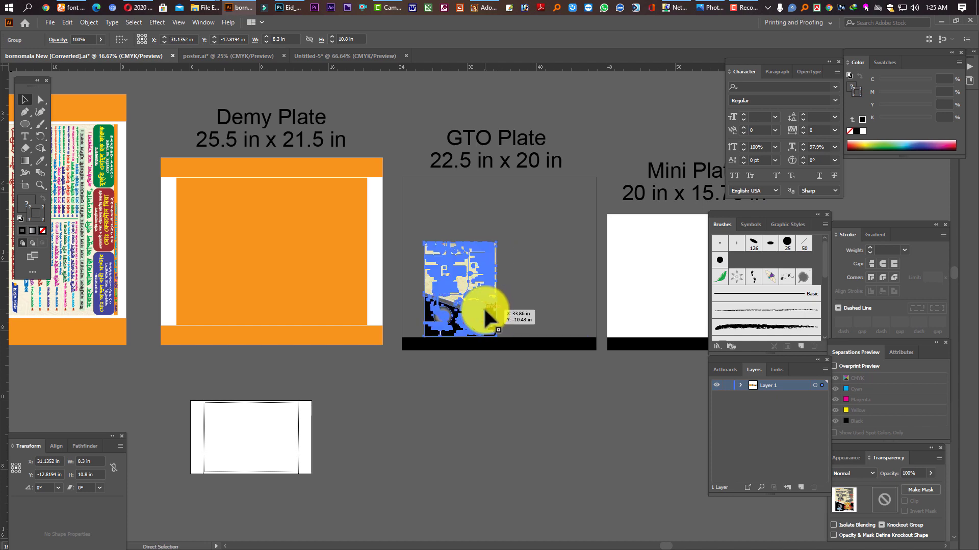
drag(484, 307, 566, 326)
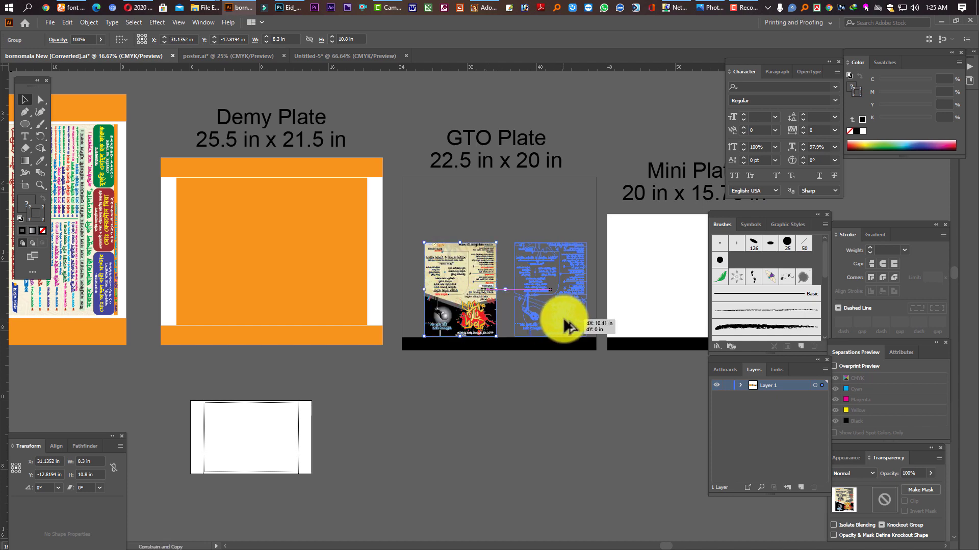
drag(476, 312, 492, 327)
Step: Nudge the left poster into line on the GTO Plate and select the left copy
ctrl+click(543, 349)
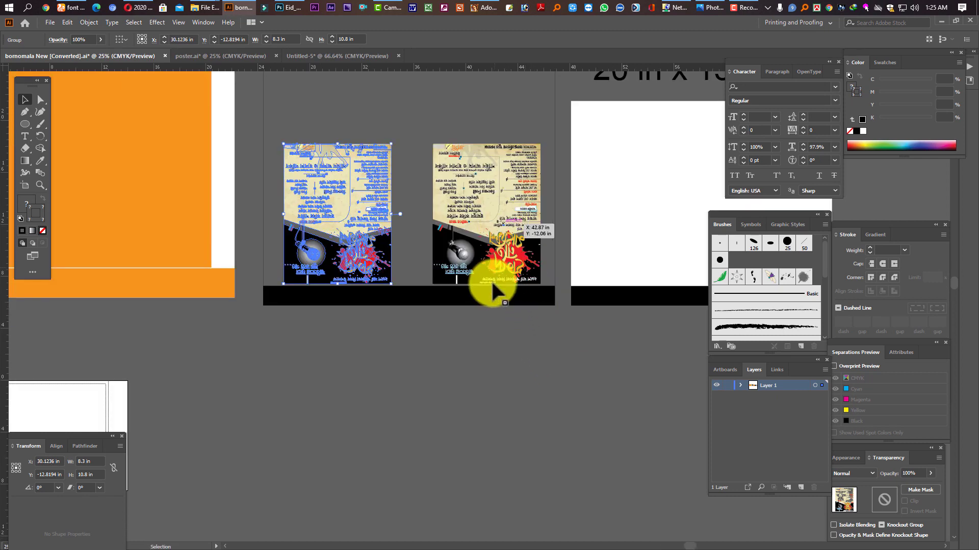
scroll(459, 331, up, 3)
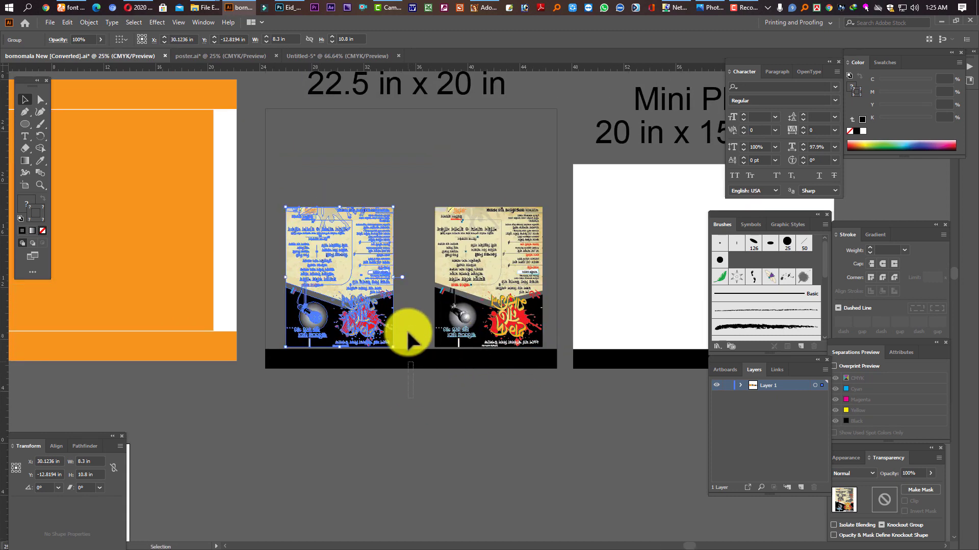
click(407, 292)
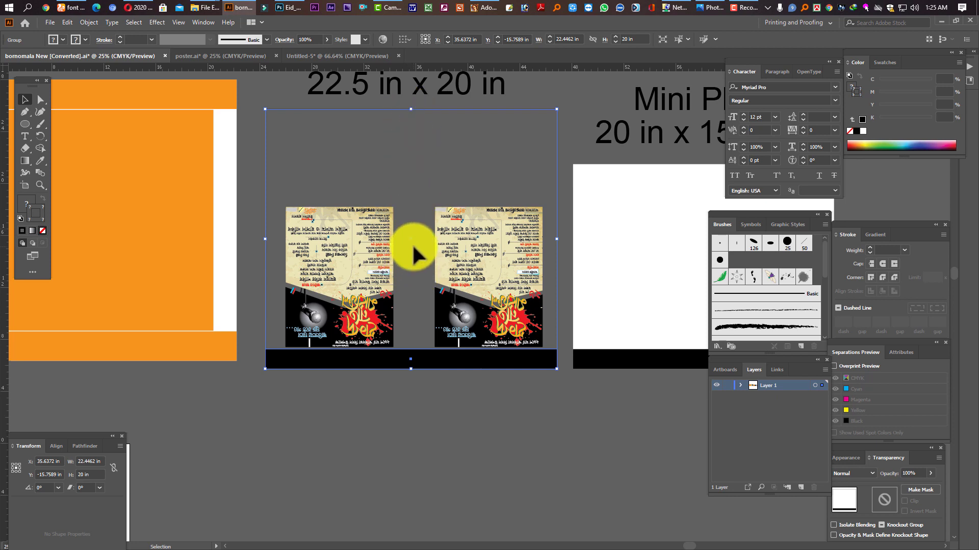
key(Tab)
click(414, 309)
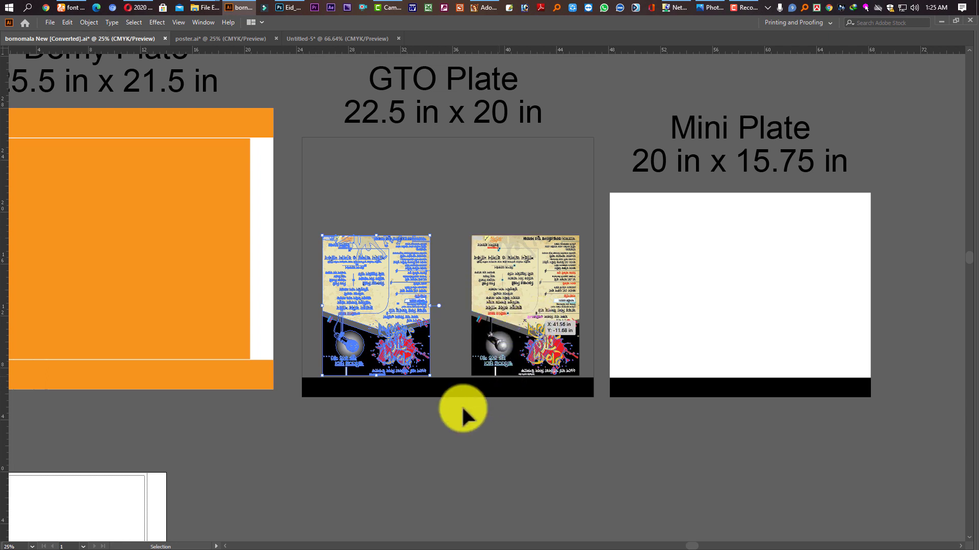
Step: Delete the left copy, restore the full poster and rotate it landscape onto the GTO Plate
key(Delete)
click(411, 345)
key(Tab)
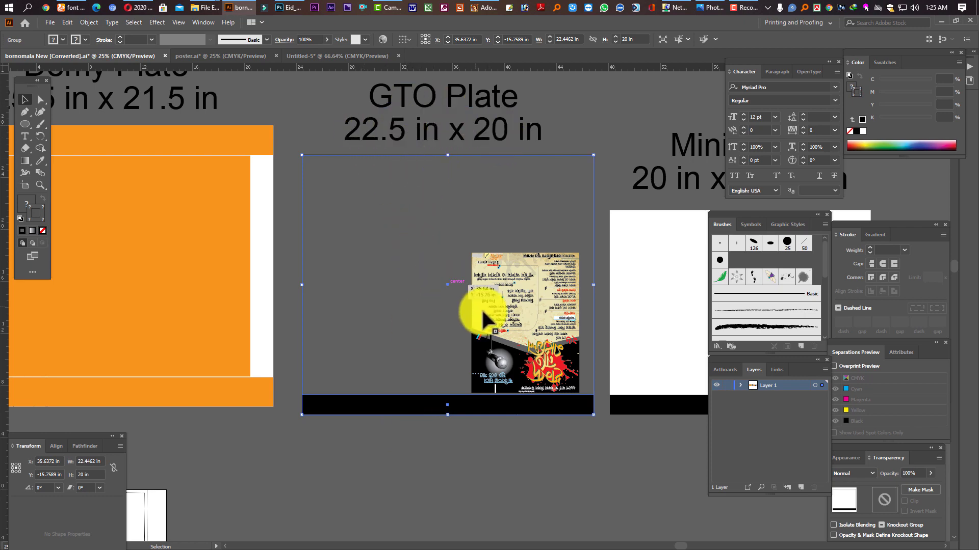
key(ctrl+z)
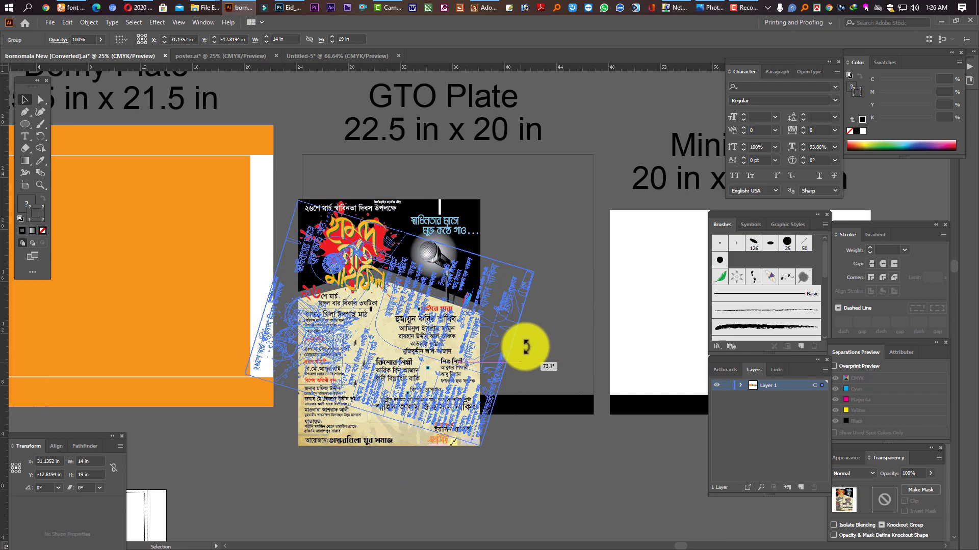
drag(392, 454, 524, 344)
mouse_move(440, 342)
mouse_down()
mouse_move(507, 306)
mouse_move(489, 324)
mouse_up()
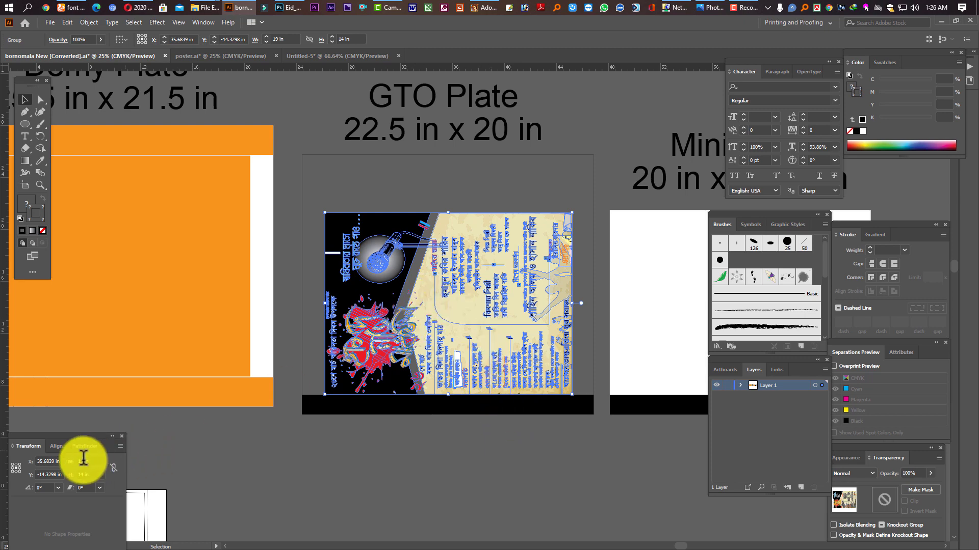
Step: Select the poster on the GTO Plate and cut it off the board
click(449, 404)
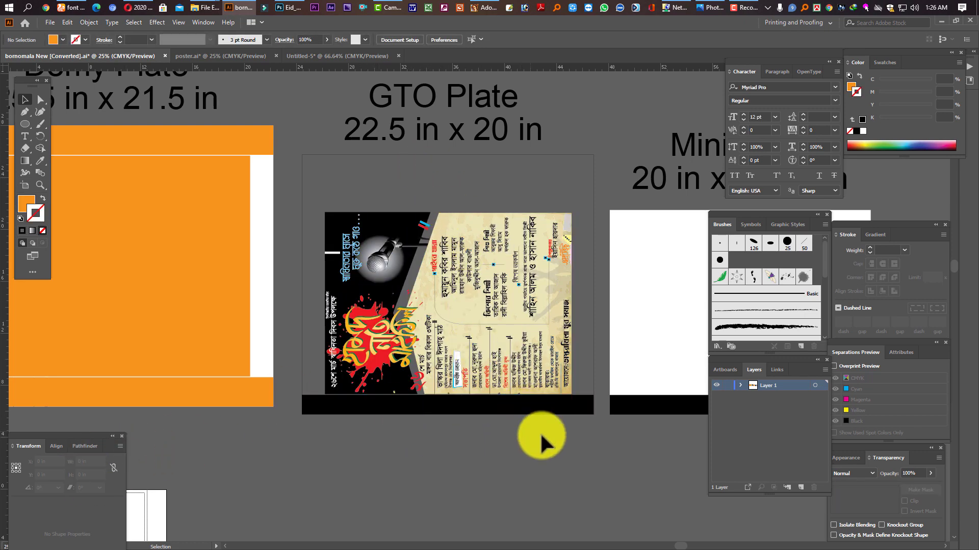
click(533, 419)
scroll(449, 428, right, 5)
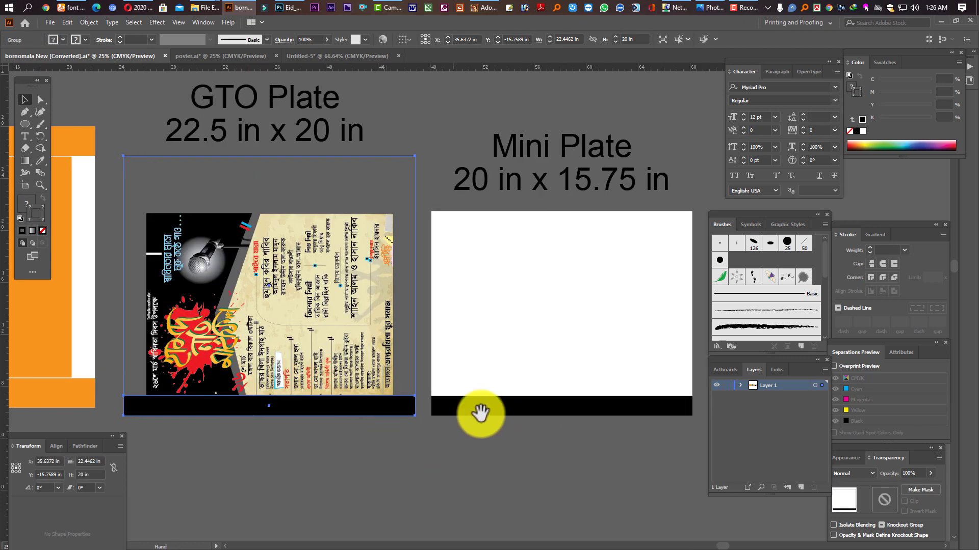
scroll(519, 312, right, 2)
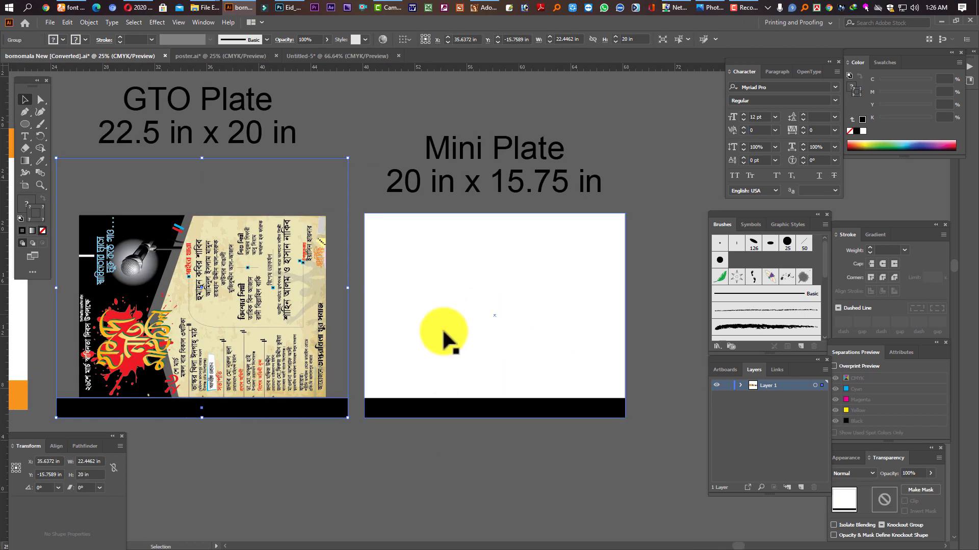
click(270, 343)
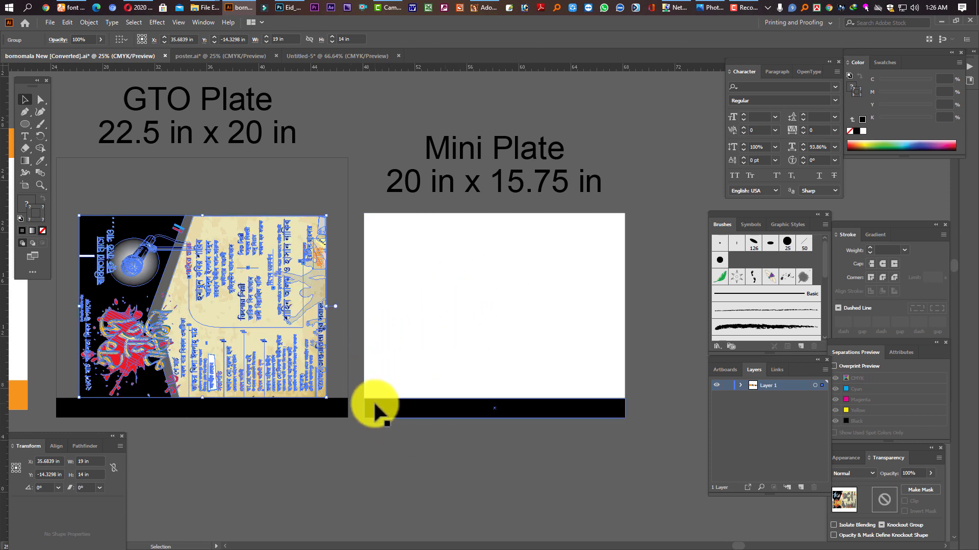
key(ctrl+x)
Step: Paste the cash memo into bornomala New and duplicate it right beside the original
click(319, 53)
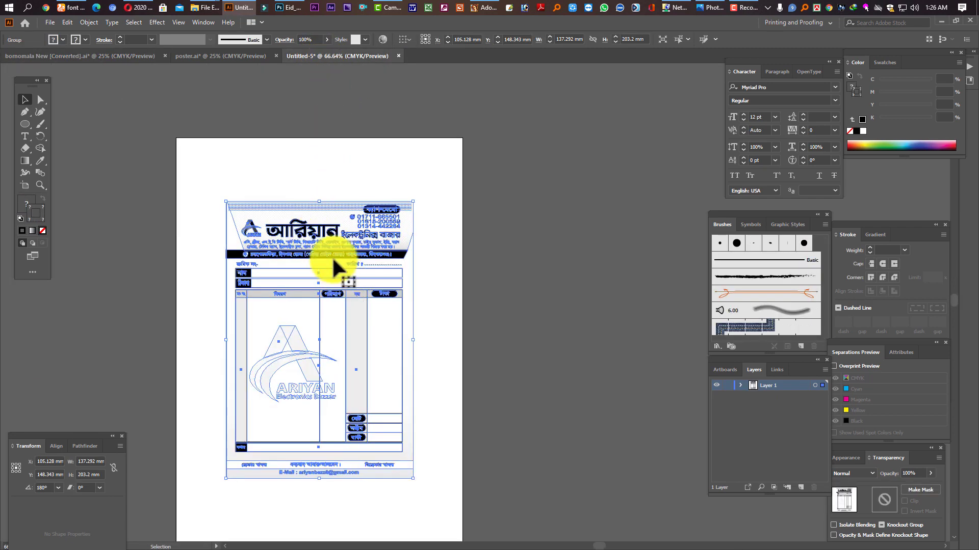
click(146, 56)
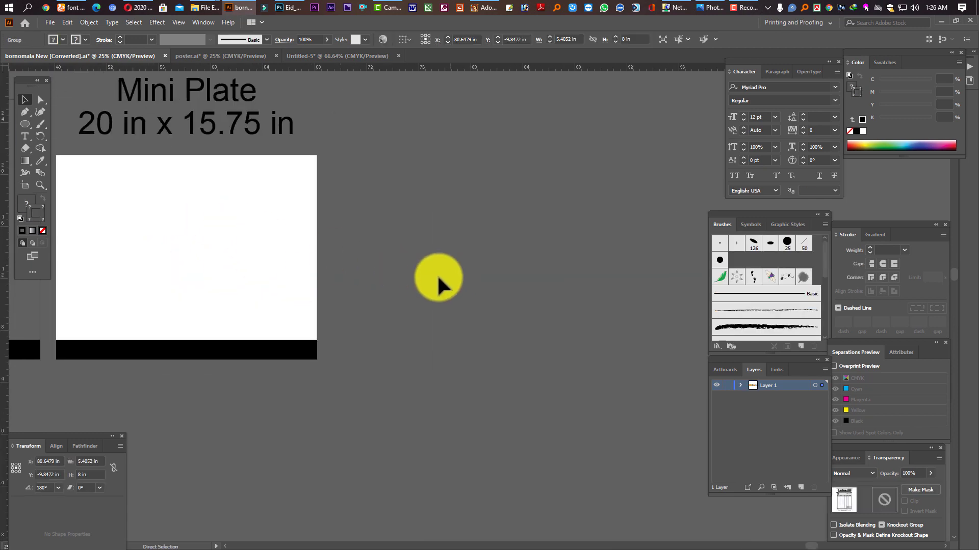
key(ctrl+v)
key(Tab)
key(ctrl+equal)
key(ctrl+equal)
key(ctrl+equal)
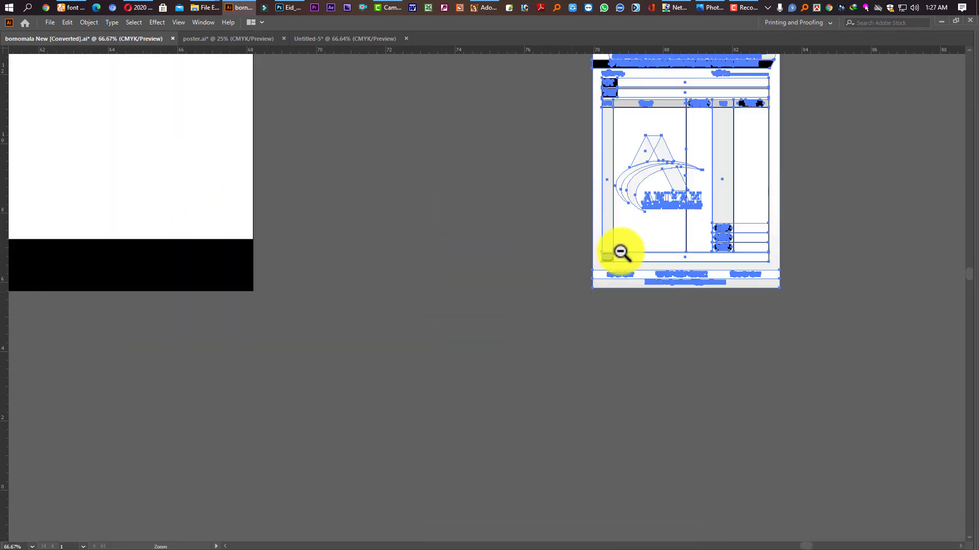
drag(484, 305, 671, 304)
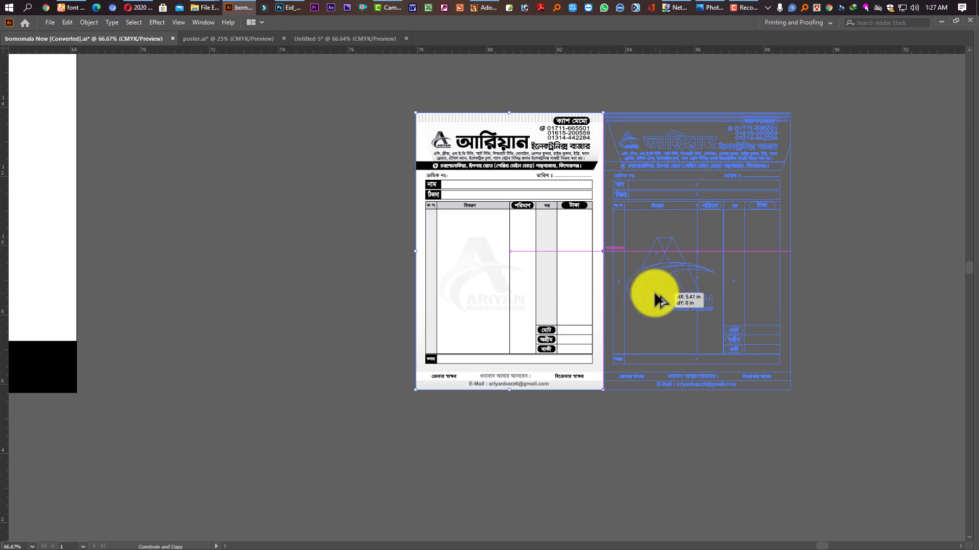
Step: Turn both cash memo copies sideways and move them onto the Mini Plate artboard
drag(311, 102, 578, 286)
ctrl+alt+click(579, 285)
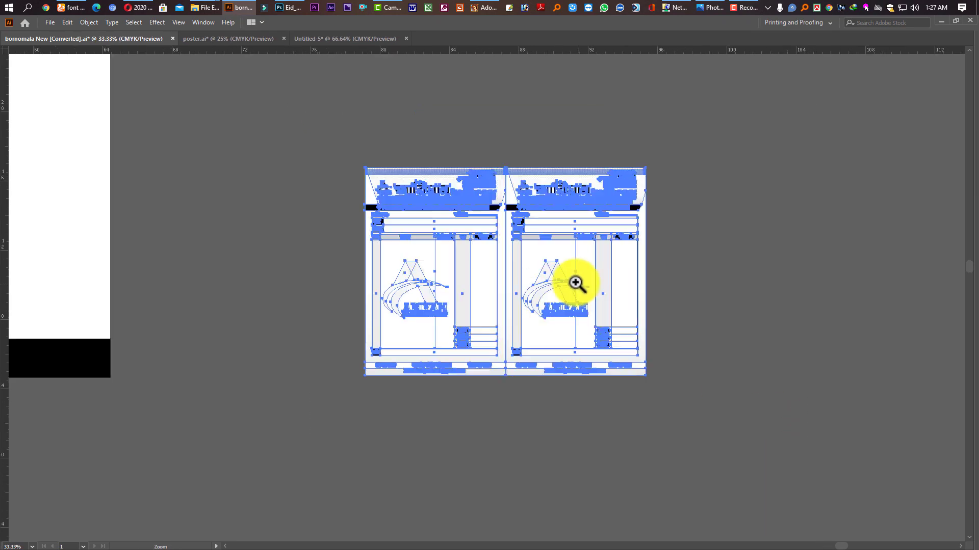
mouse_move(638, 301)
mouse_down()
mouse_move(673, 312)
mouse_move(688, 349)
mouse_up()
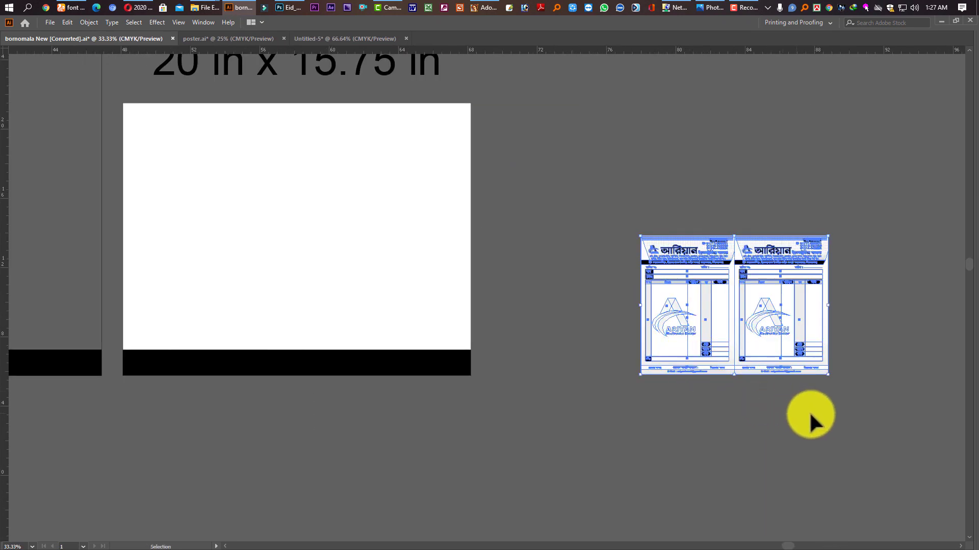
drag(832, 308, 734, 192)
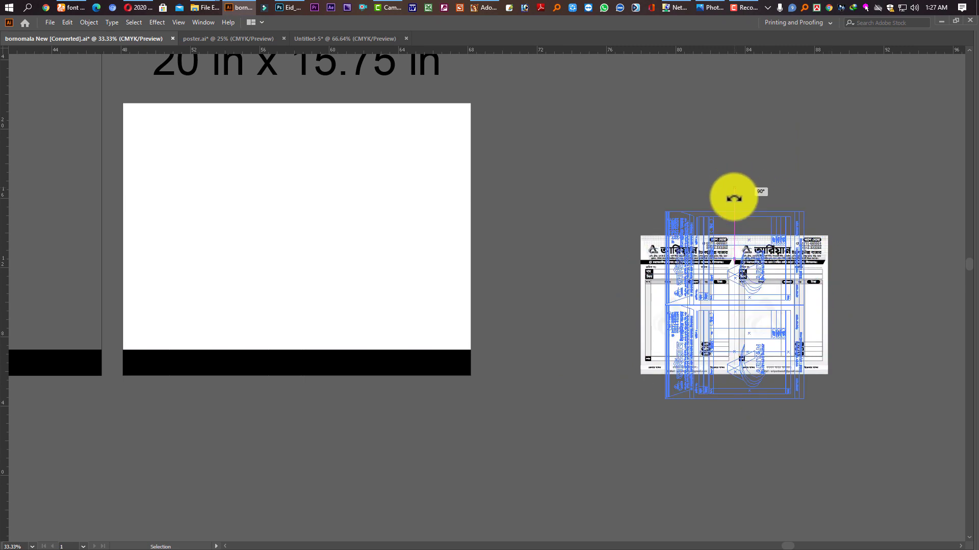
drag(809, 301, 725, 230)
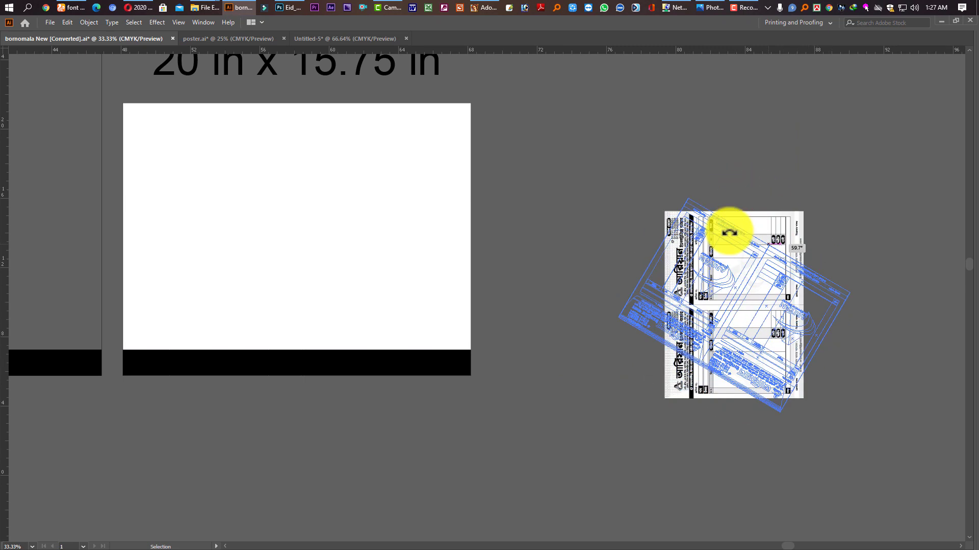
drag(725, 312, 274, 283)
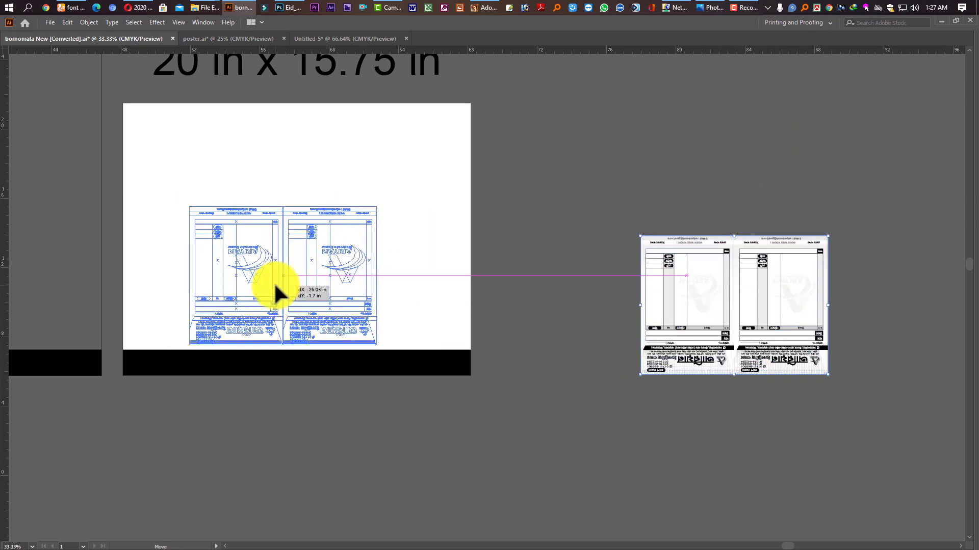
key(ctrl+z)
key(ctrl+z)
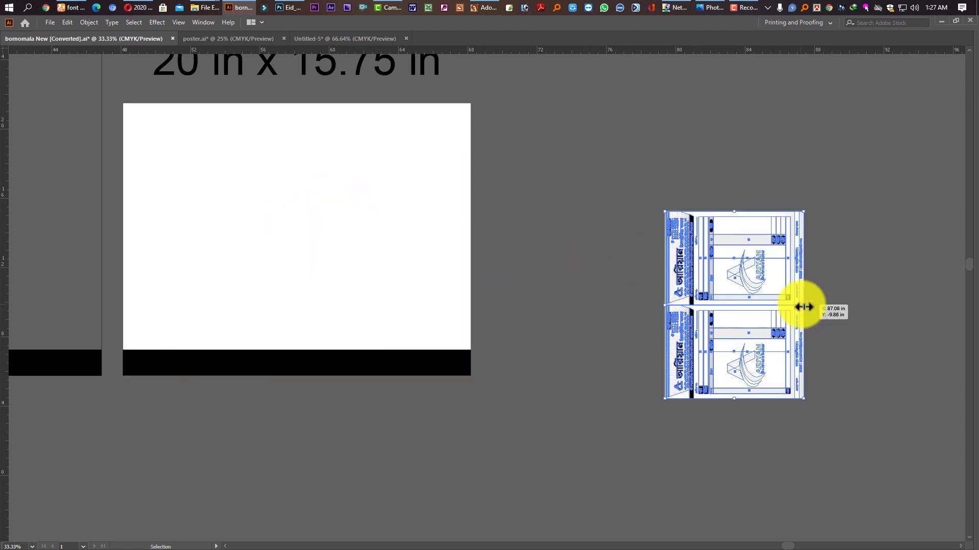
drag(744, 296, 237, 247)
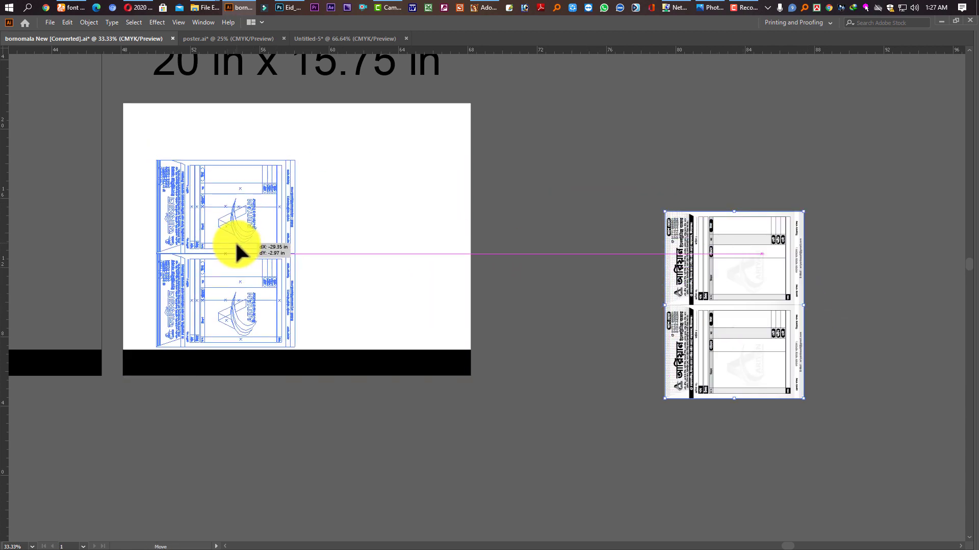
click(344, 352)
key(Tab)
click(40, 99)
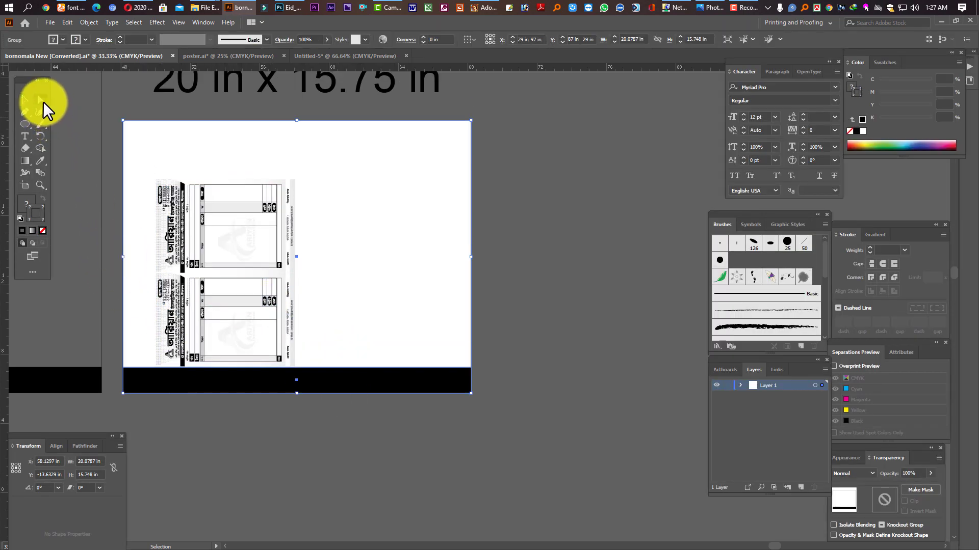
click(237, 454)
click(163, 383)
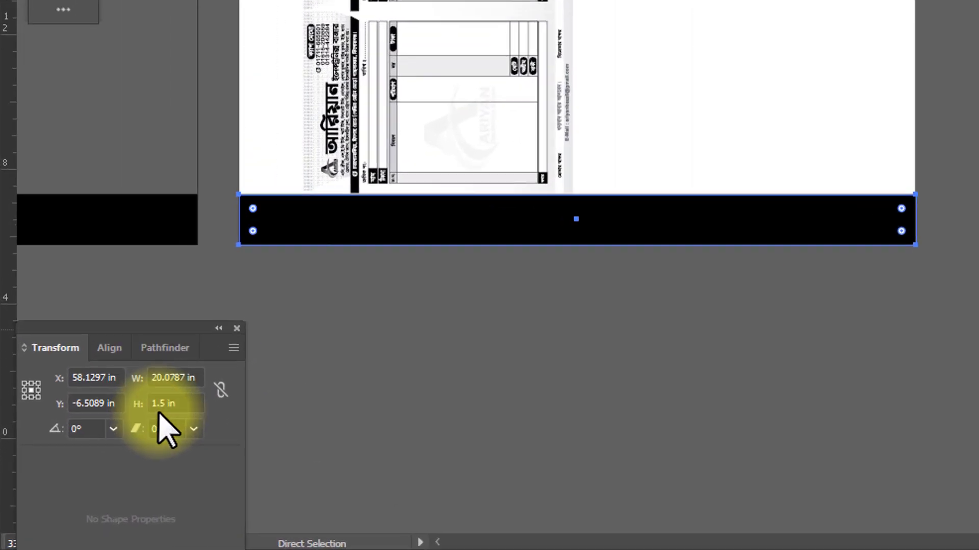
drag(379, 271, 886, 350)
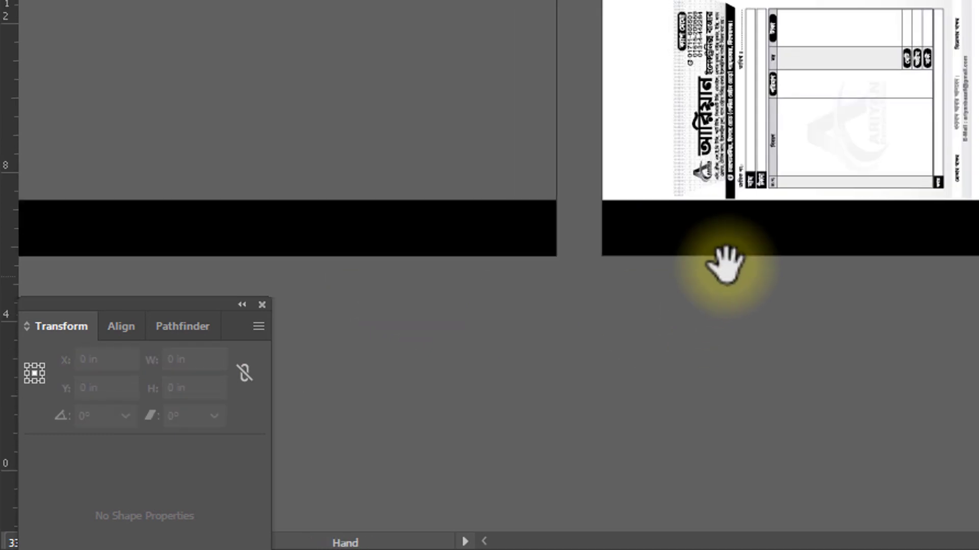
click(666, 234)
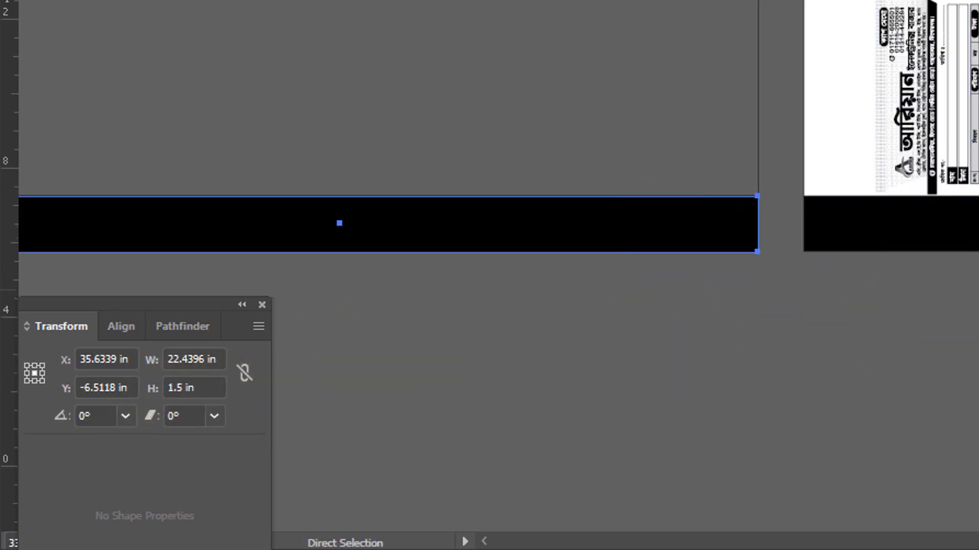
key(z)
alt+click(719, 201)
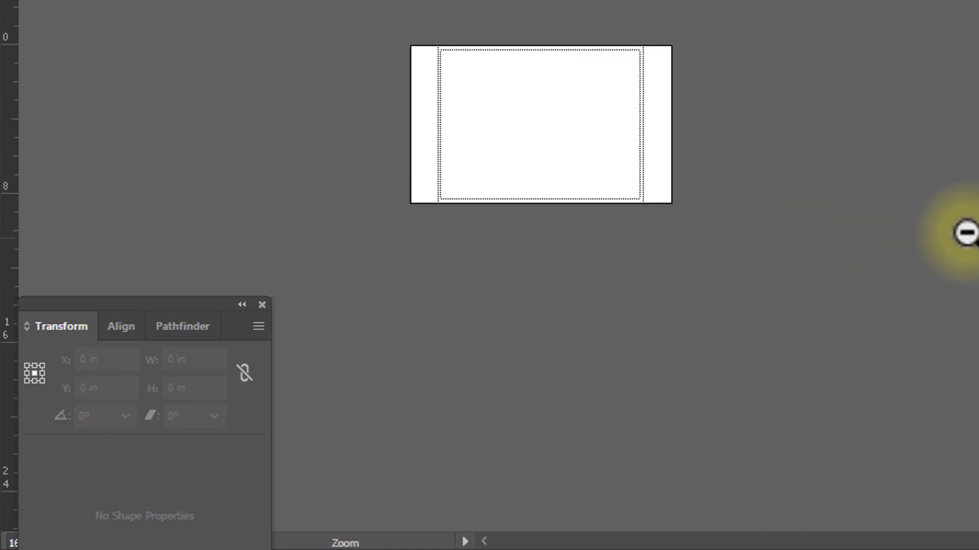
alt+click(966, 232)
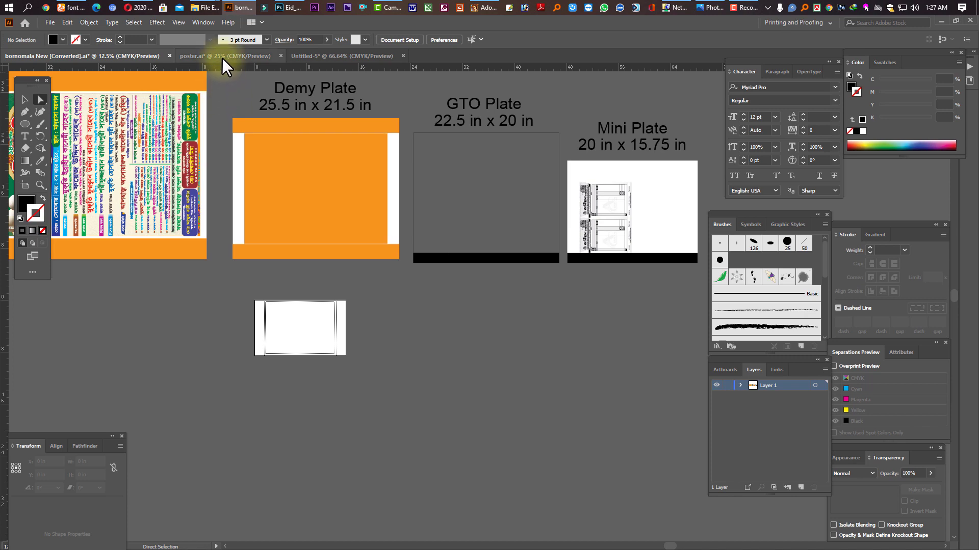
Step: Switch to poster.ai, hide the panels and zoom in on the Singer poster
click(222, 56)
click(458, 258)
key(ctrl+minus)
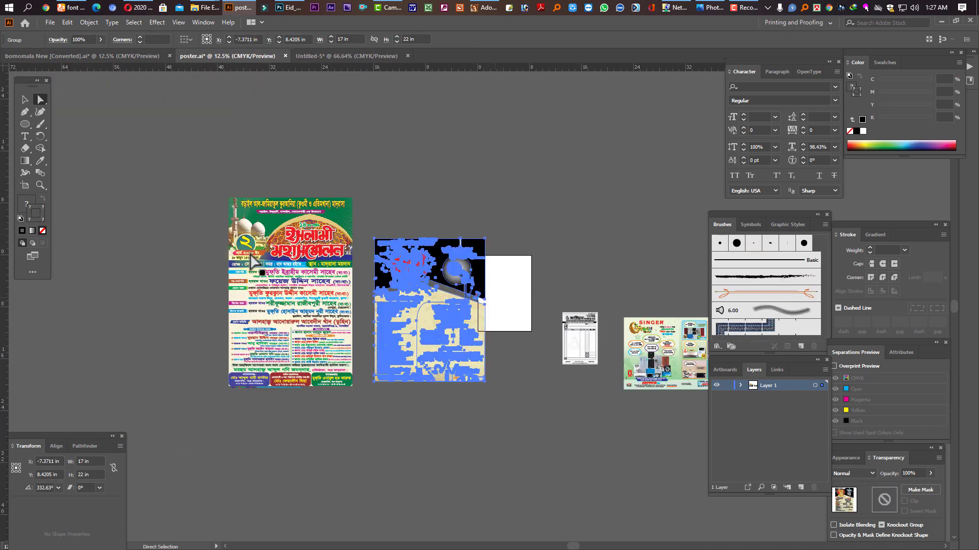
key(Tab)
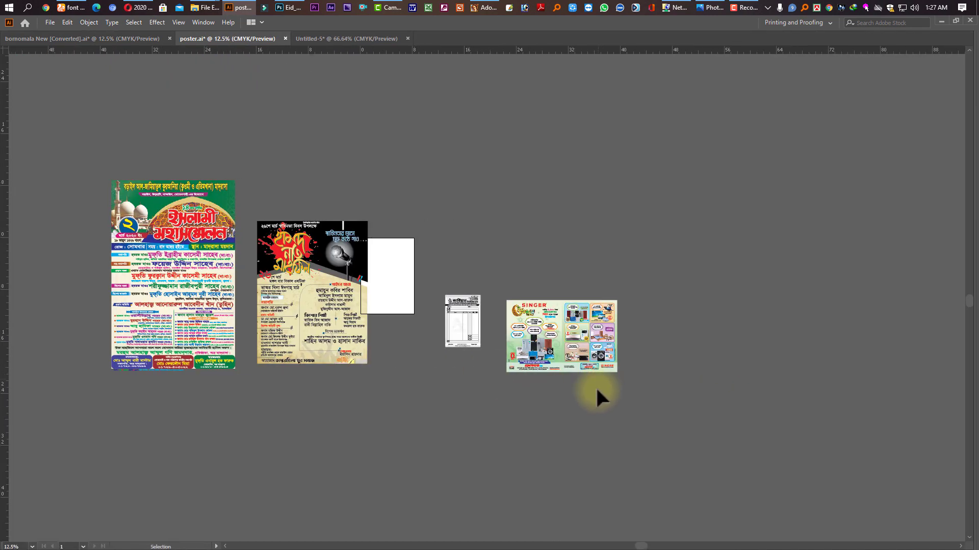
drag(500, 273, 738, 384)
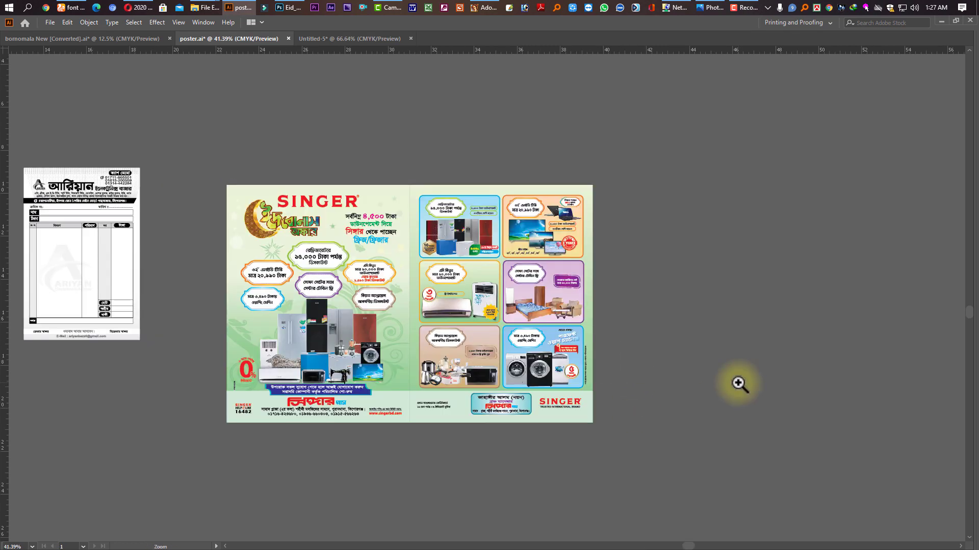
click(455, 326)
key(z)
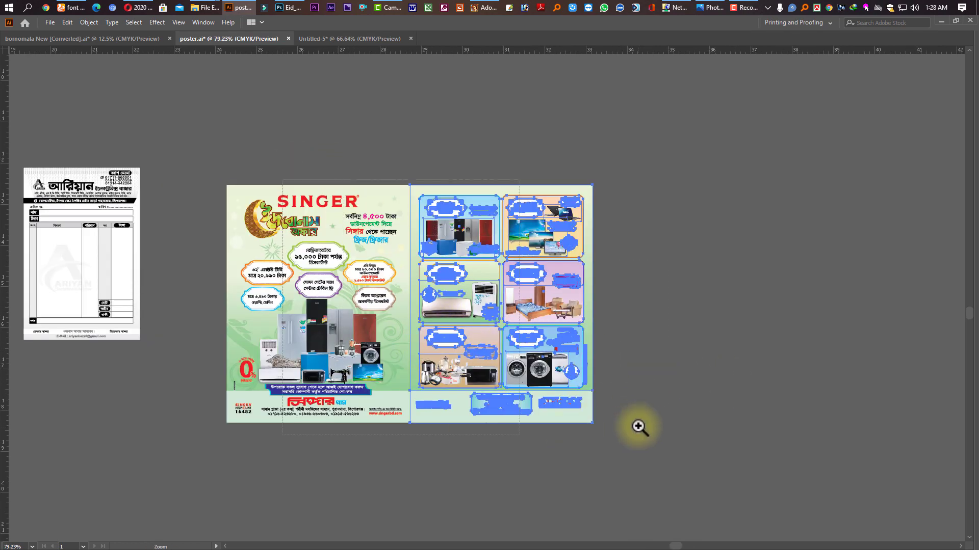
click(640, 429)
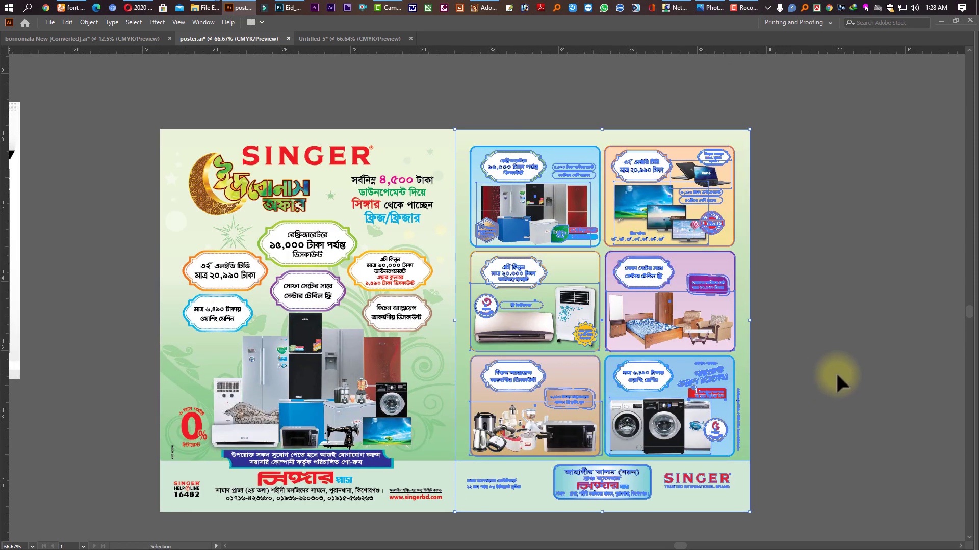
key(ctrl+minus)
key(ctrl+minus)
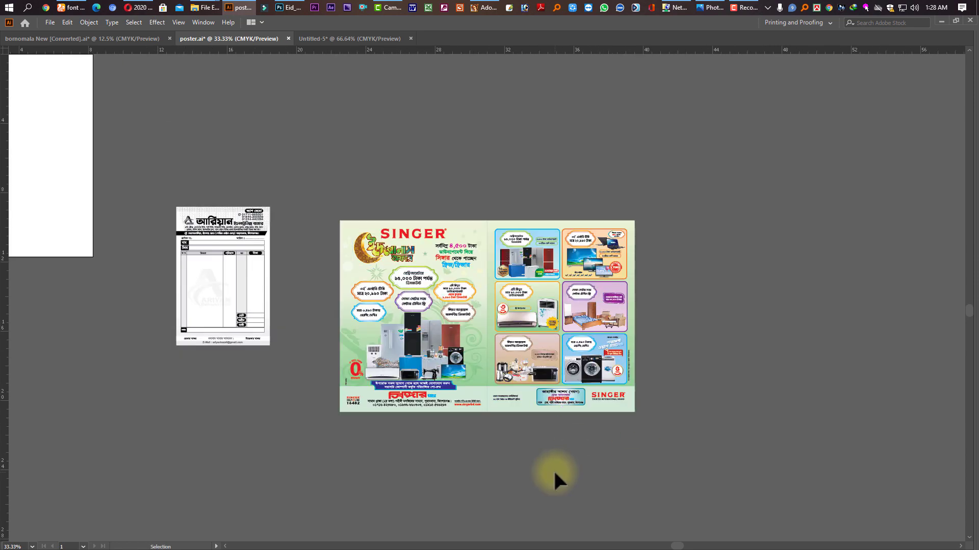
Step: Select every object in the Singer poster and drag a copy straight up above it
click(400, 363)
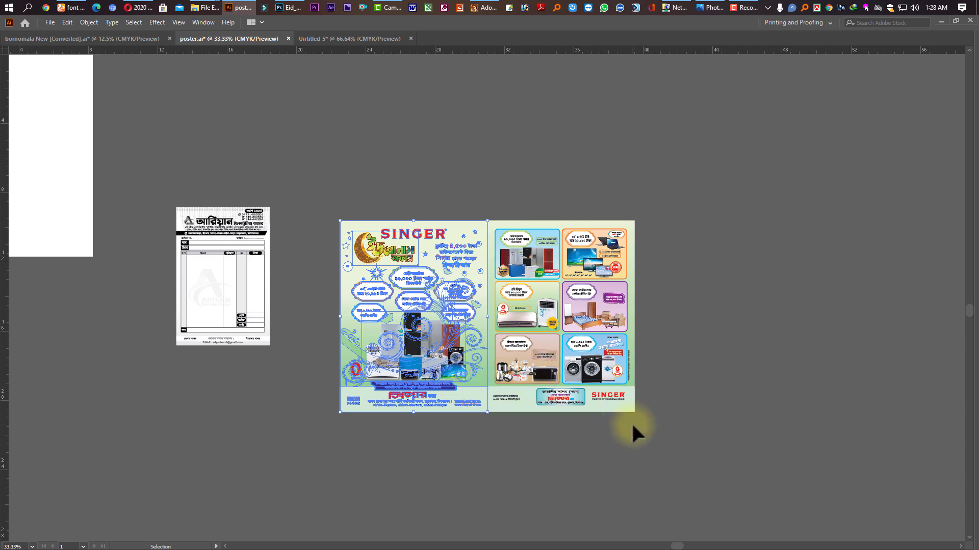
click(645, 429)
drag(656, 423, 338, 237)
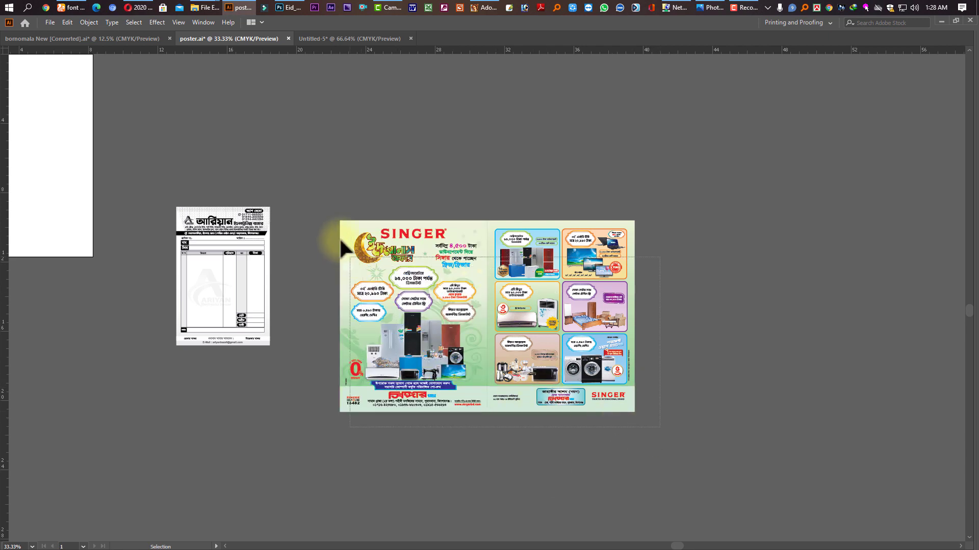
drag(324, 200, 323, 200)
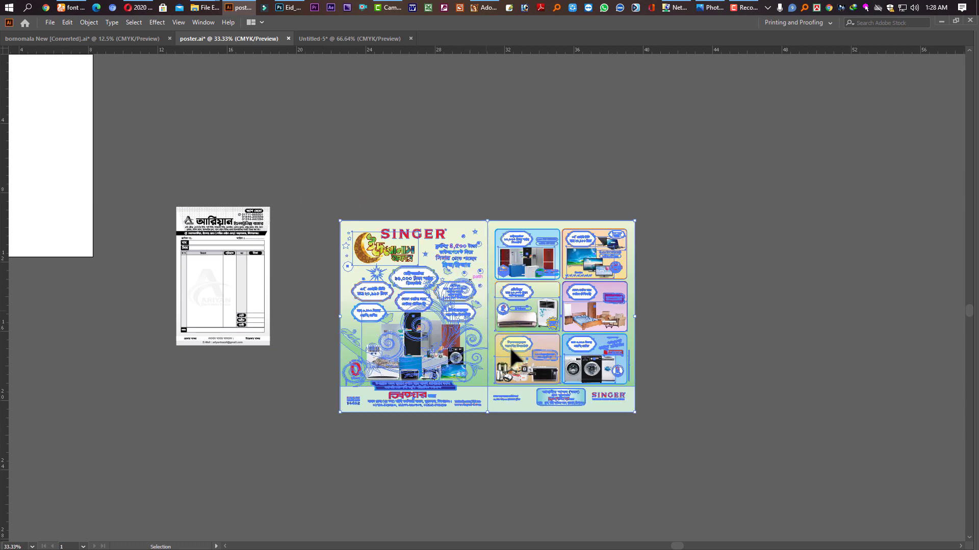
drag(518, 372, 512, 185)
Step: Select both stacked Singer poster copies and drag them into the bornomala New document
scroll(611, 305, up, 2)
click(709, 400)
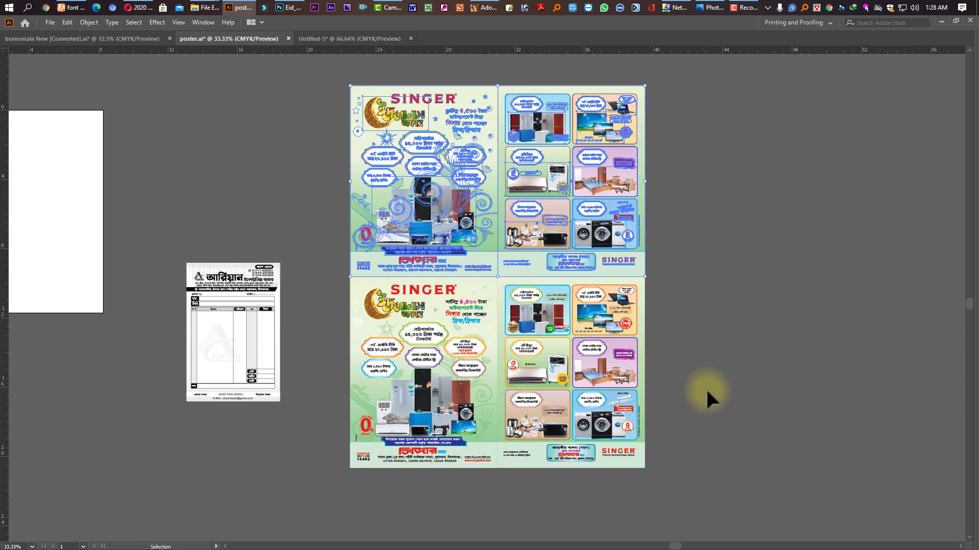
scroll(339, 77, up, 1)
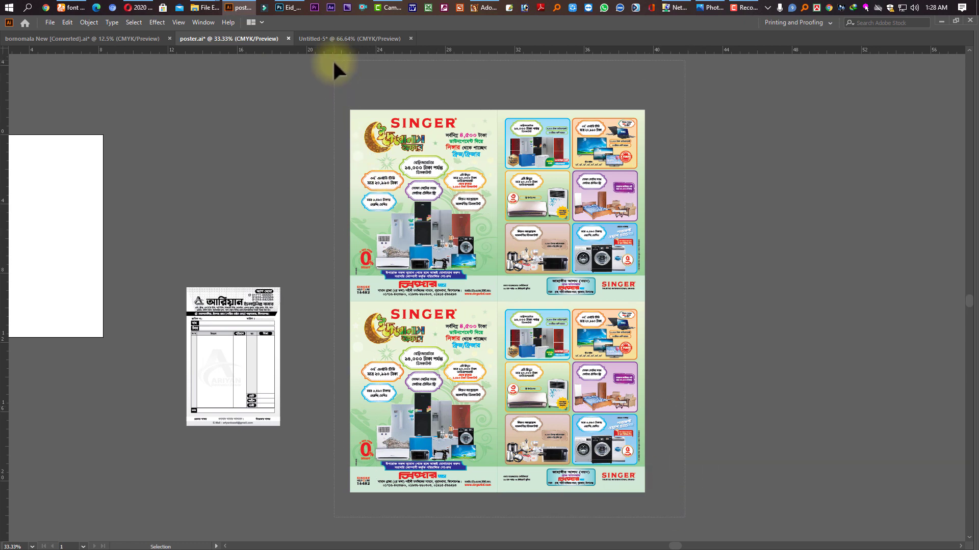
key(ctrl+a)
key(Tab)
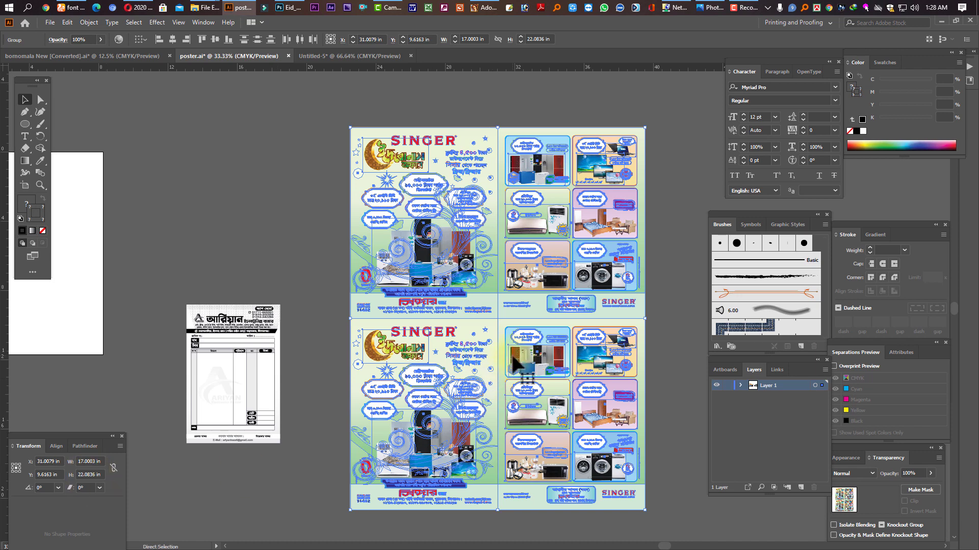
key(v)
mouse_move(265, 64)
mouse_down()
mouse_move(729, 378)
mouse_move(737, 342)
mouse_move(570, 220)
mouse_up()
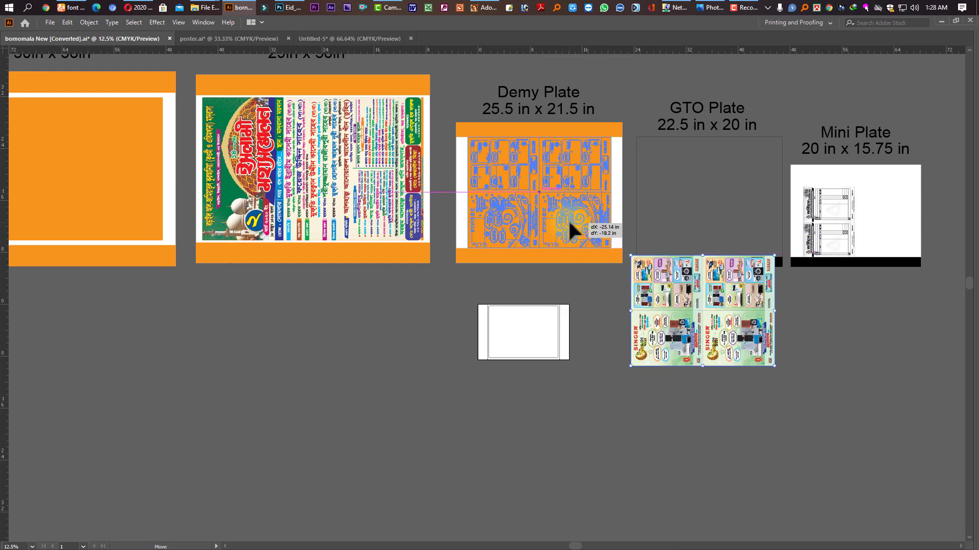
Step: Drop the Singer poster pair onto the 25.5 by 21.5 in Demy Plate, then return to poster.ai
drag(571, 219, 568, 220)
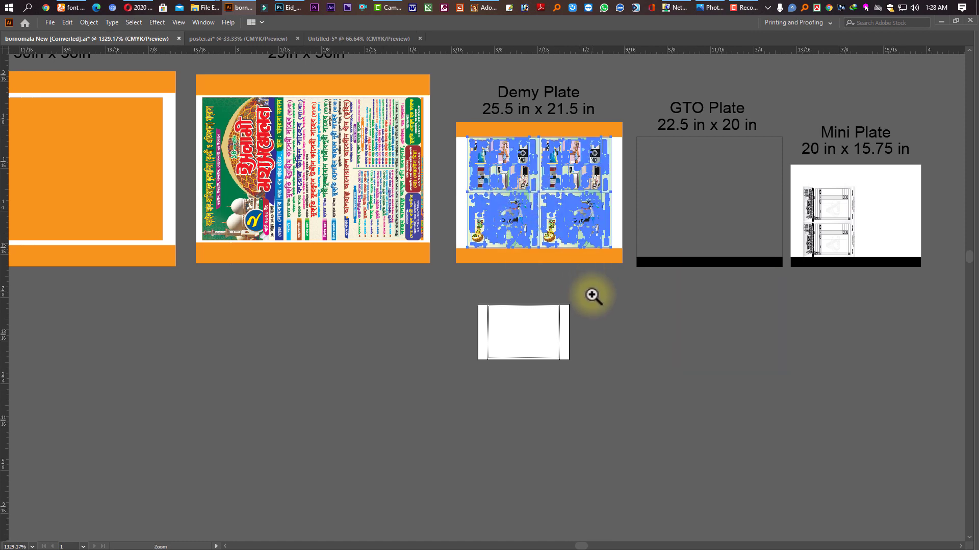
drag(589, 295, 662, 277)
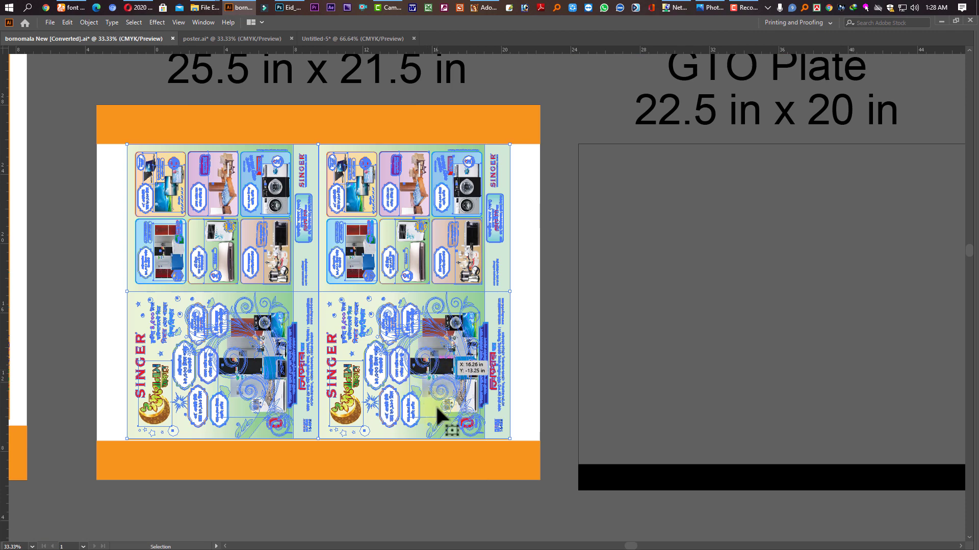
click(427, 497)
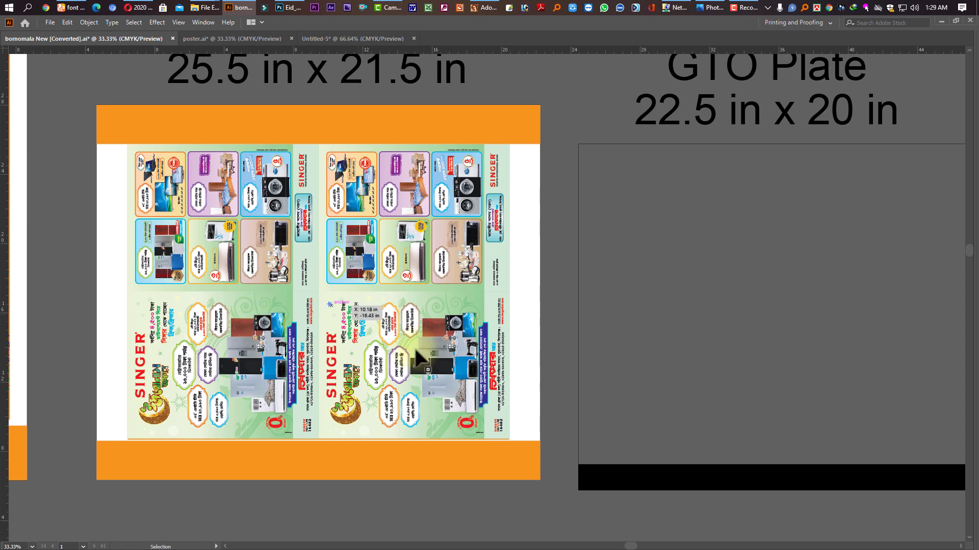
click(255, 38)
click(550, 326)
Step: Pan poster.ai to empty canvas, show the panels and pick the Rectangle Tool
click(307, 339)
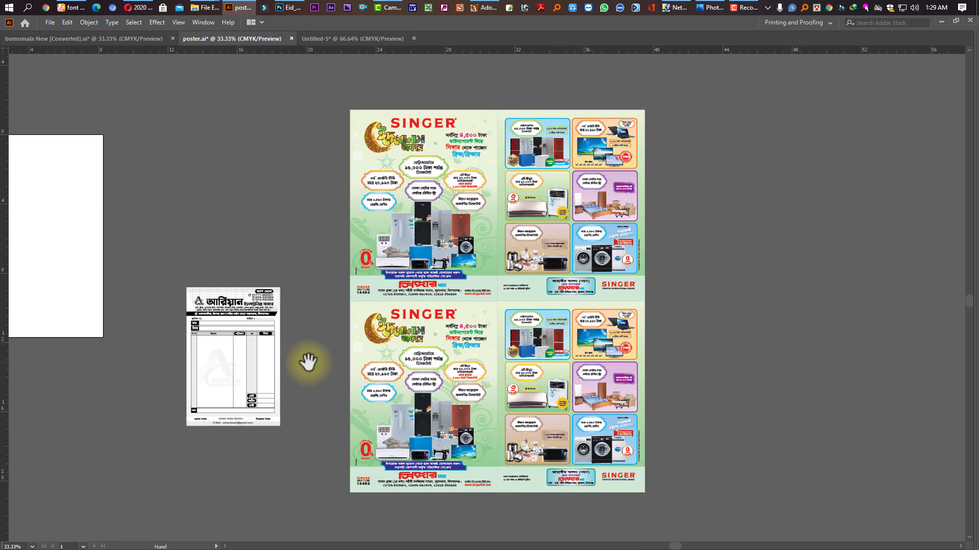
drag(308, 363, 438, 366)
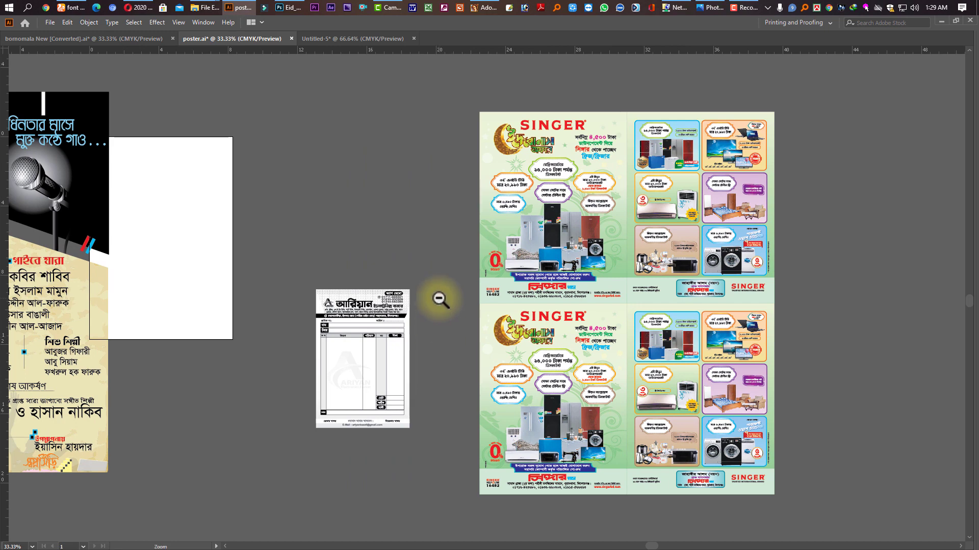
scroll(437, 301, down, 2)
drag(454, 278, 427, 322)
key(Tab)
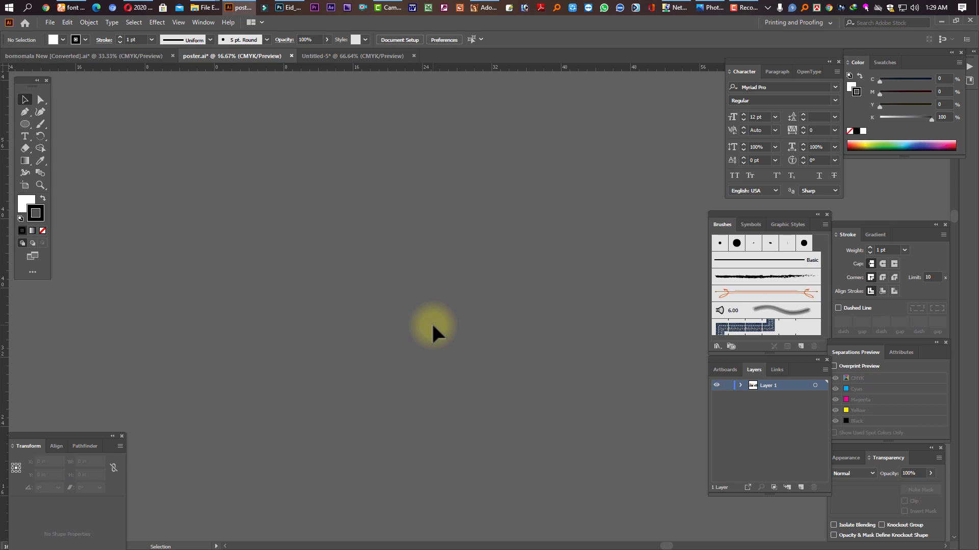
drag(31, 127, 53, 125)
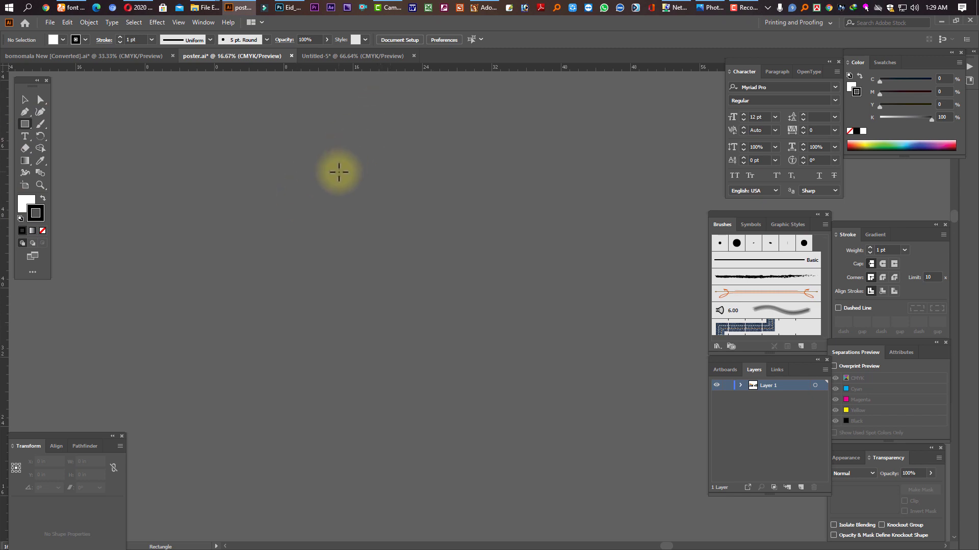
Step: Create a 23 by 36 in rectangle on the empty canvas
click(338, 168)
text(23)
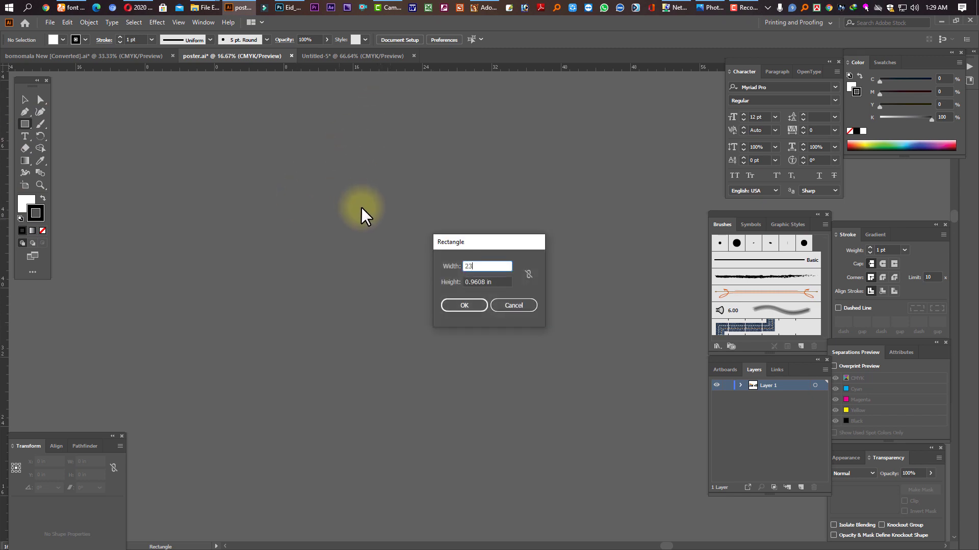
key(Tab)
text(36)
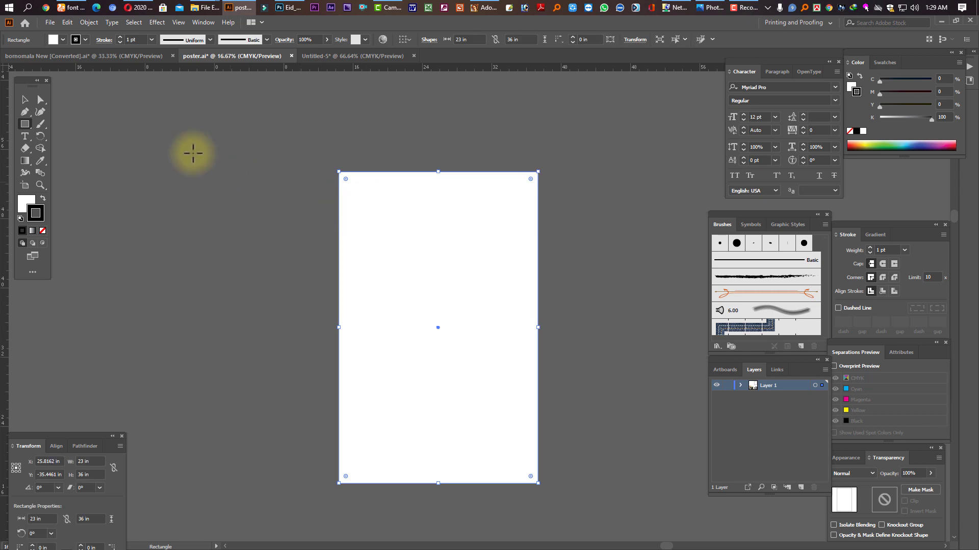
click(25, 99)
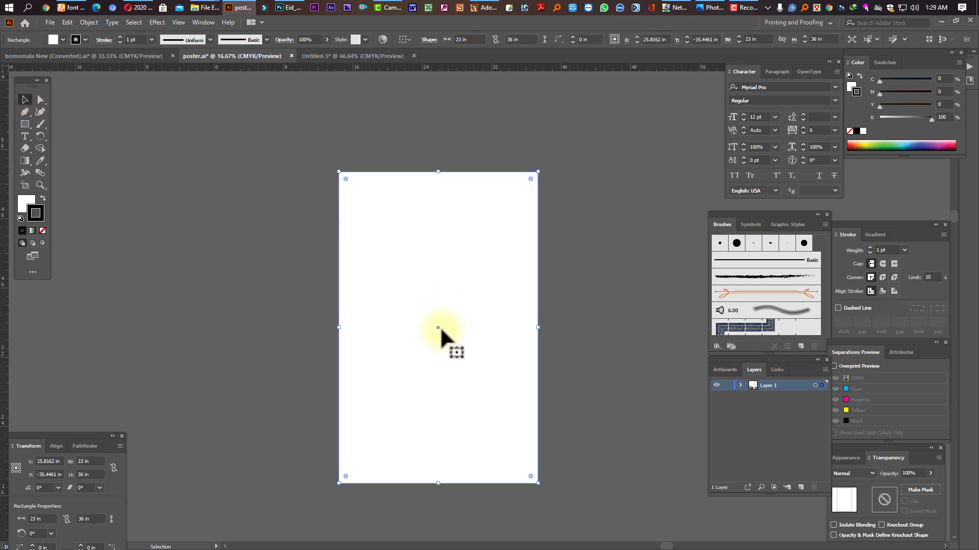
click(273, 140)
drag(416, 274, 398, 268)
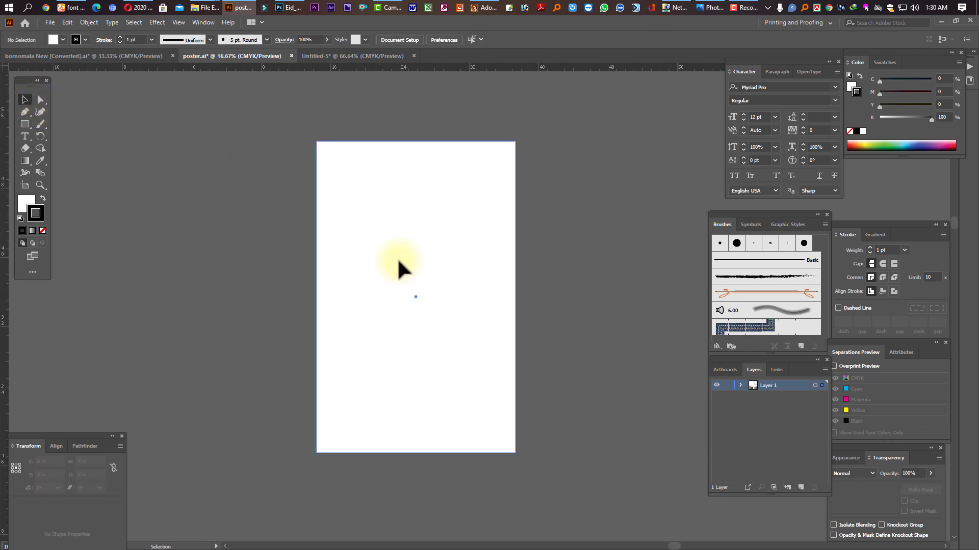
click(396, 270)
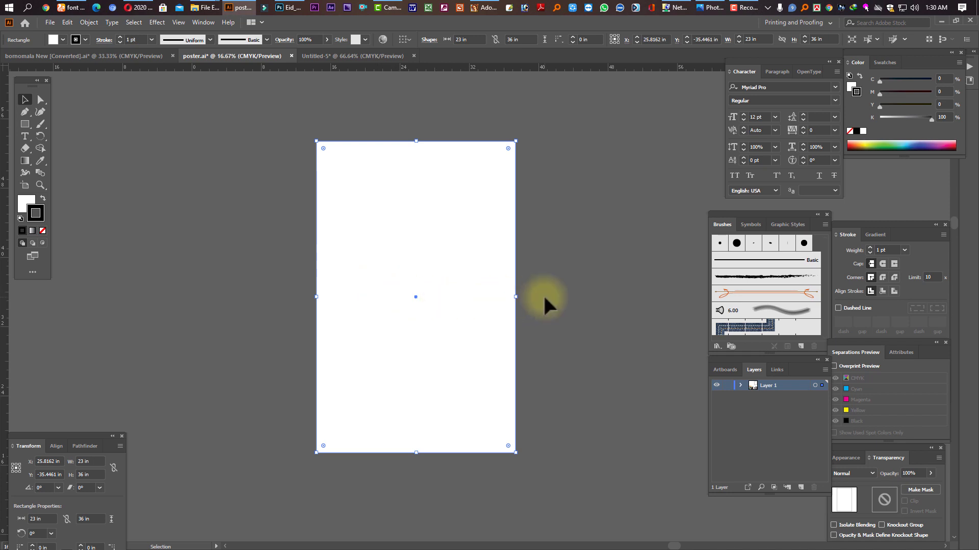
drag(499, 67, 532, 298)
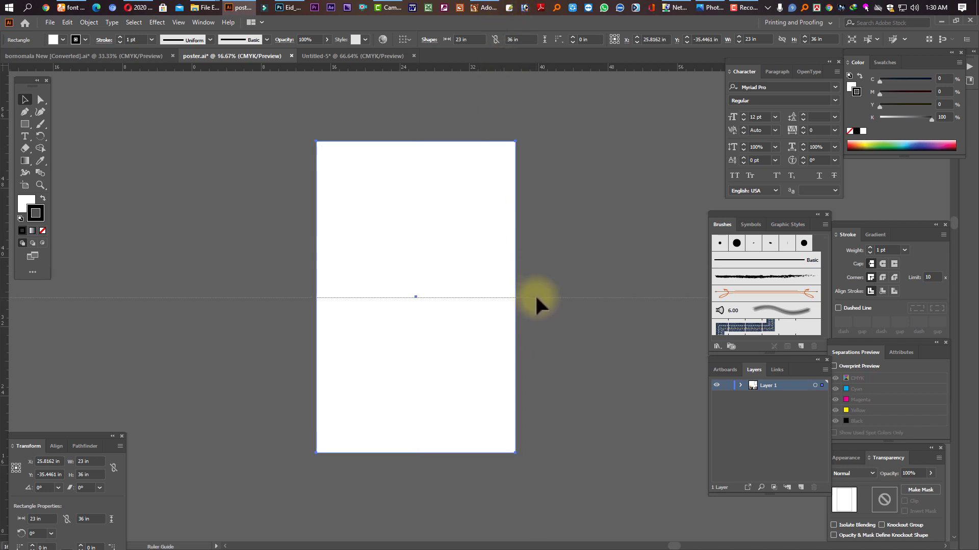
key(ctrl+z)
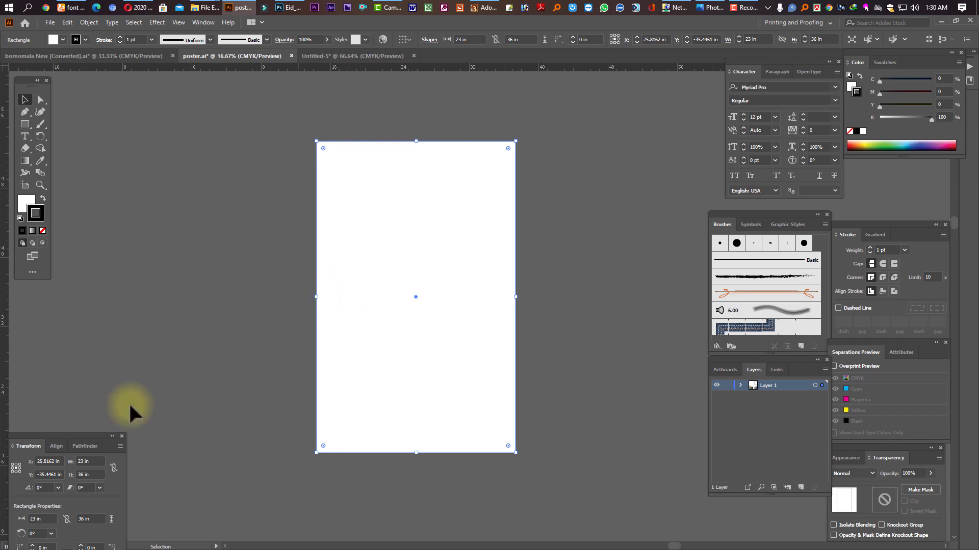
Step: Change the rectangle's height to 18 in
click(91, 475)
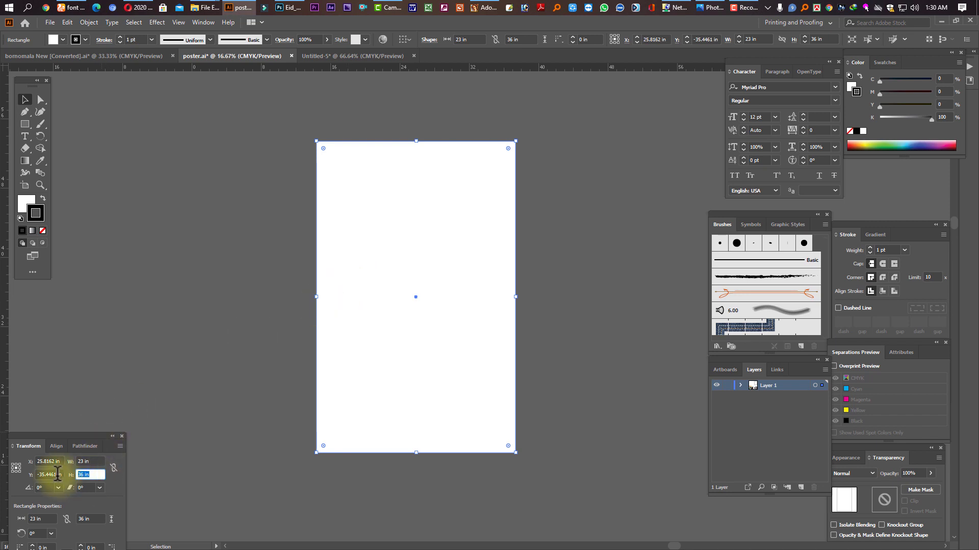
text(18)
key(Return)
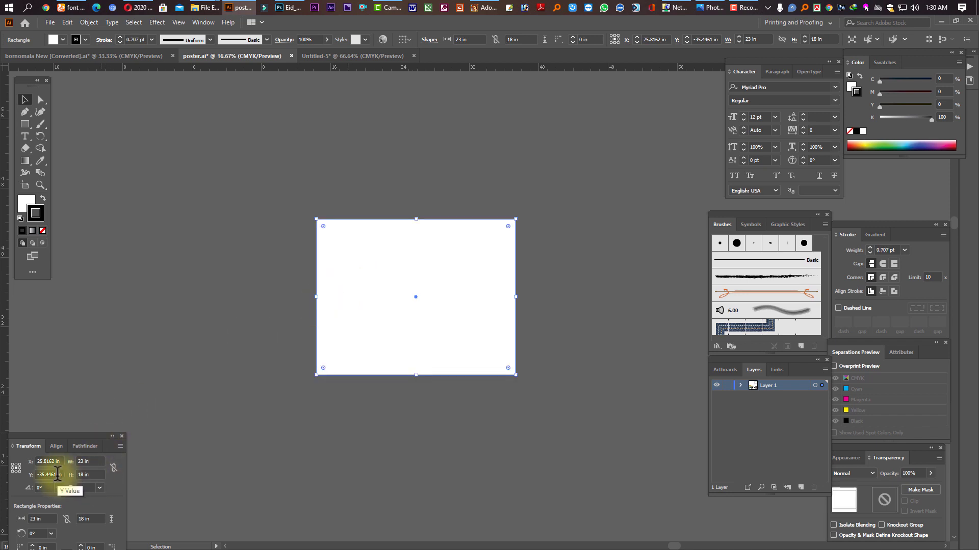
click(463, 380)
click(447, 316)
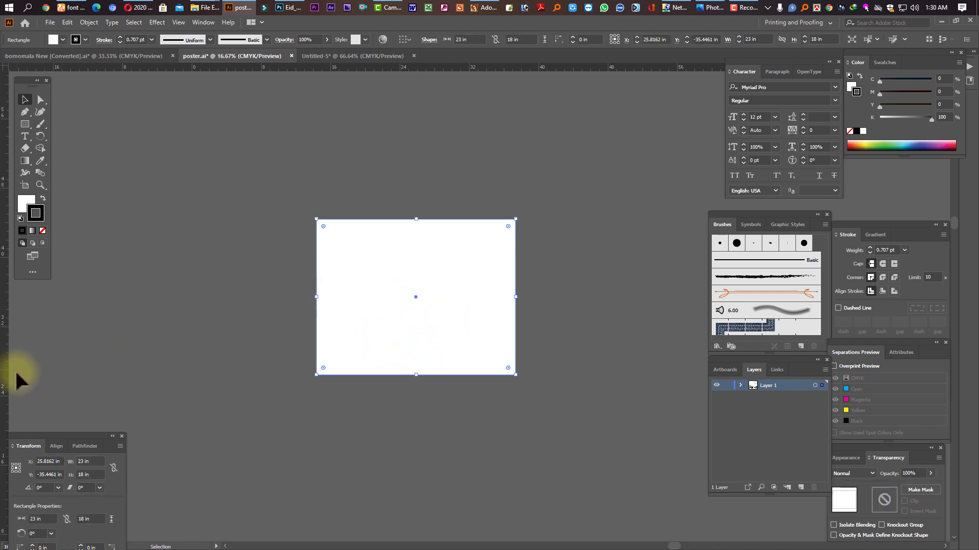
Step: Set the white rectangle to 11.5 in wide by 9 in tall and zoom in on it
click(89, 462)
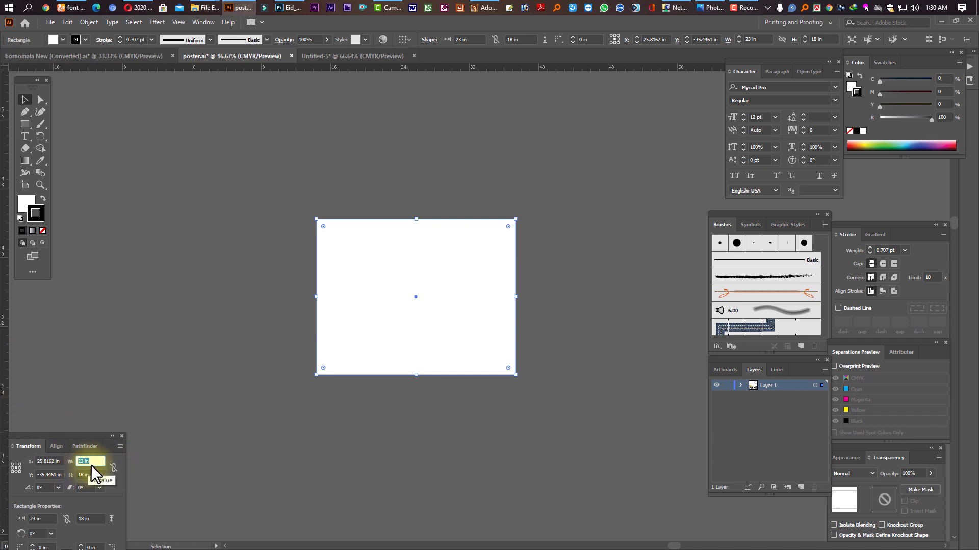
text(11)
key(Tab)
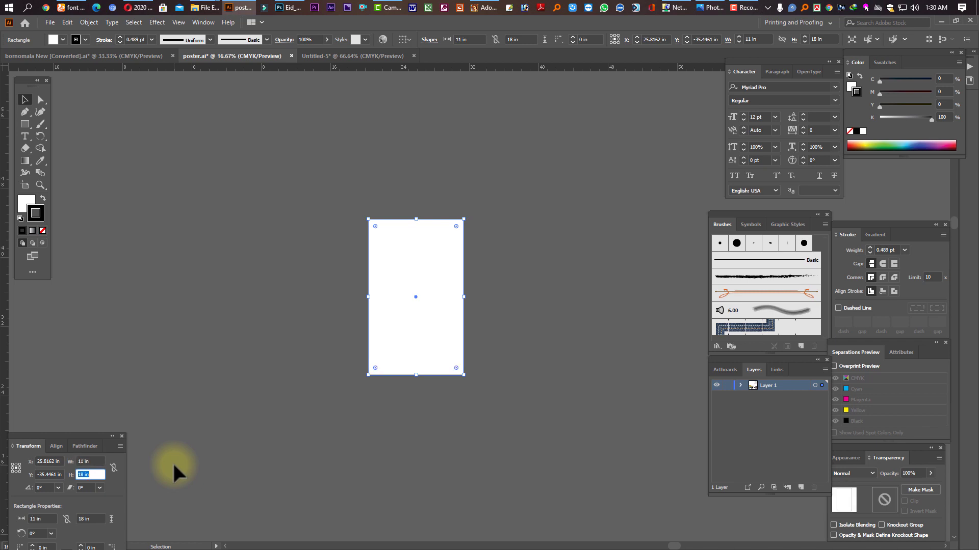
text(9)
key(Return)
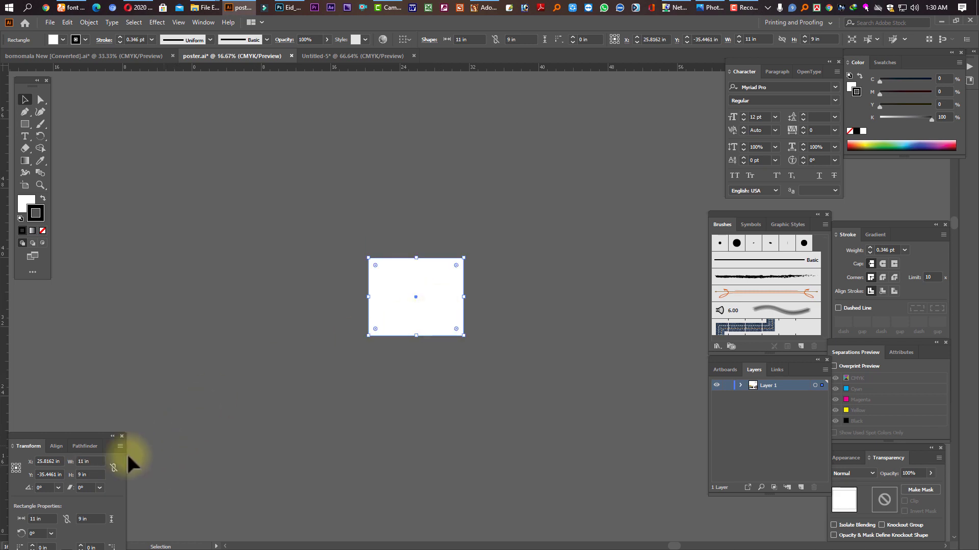
click(90, 461)
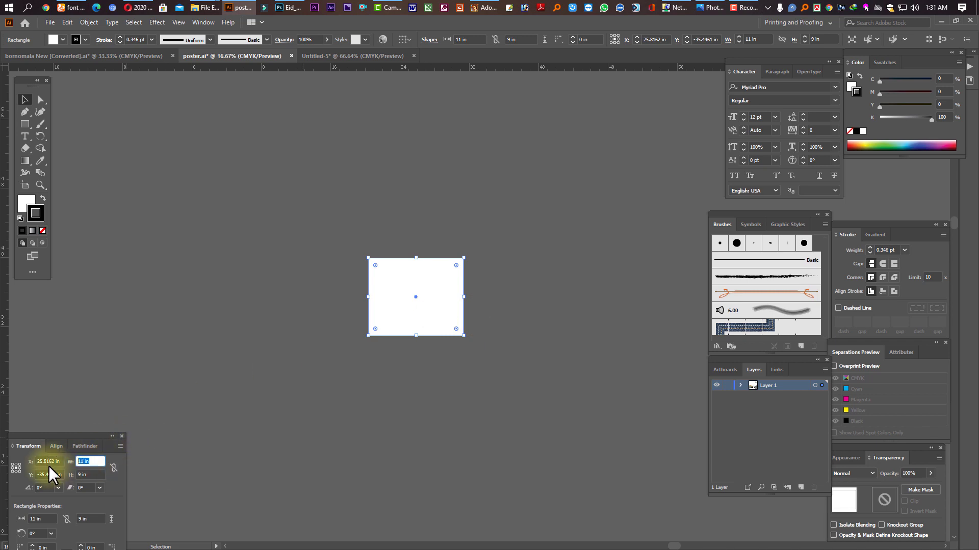
text(11.5)
key(Return)
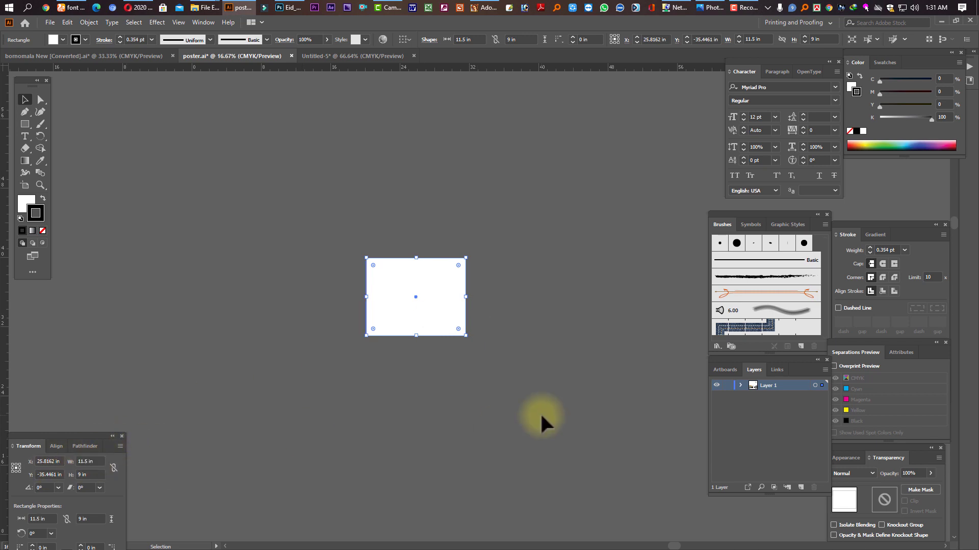
click(397, 245)
drag(398, 244, 503, 382)
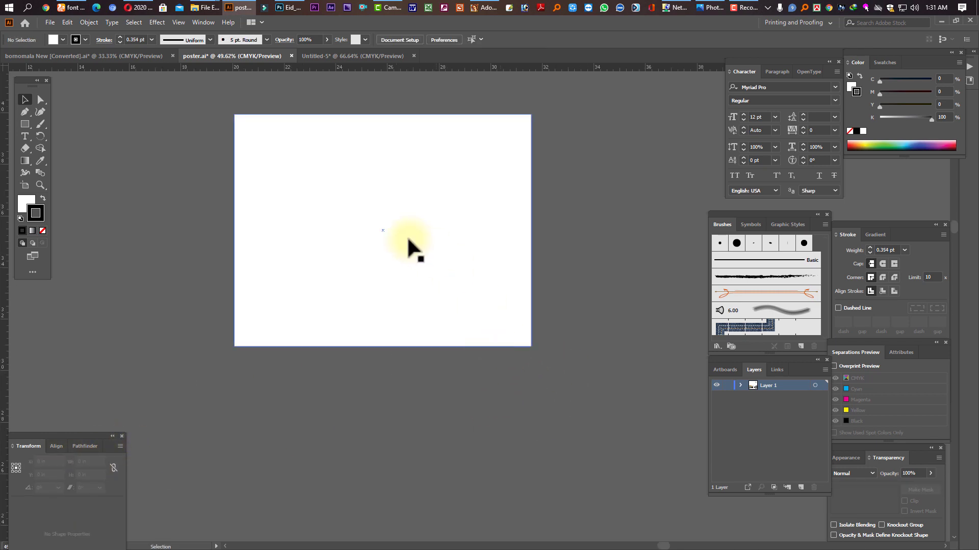
Step: Narrow the white rectangle to about 5.76 in by snapping its right edge to a centre guide
click(408, 241)
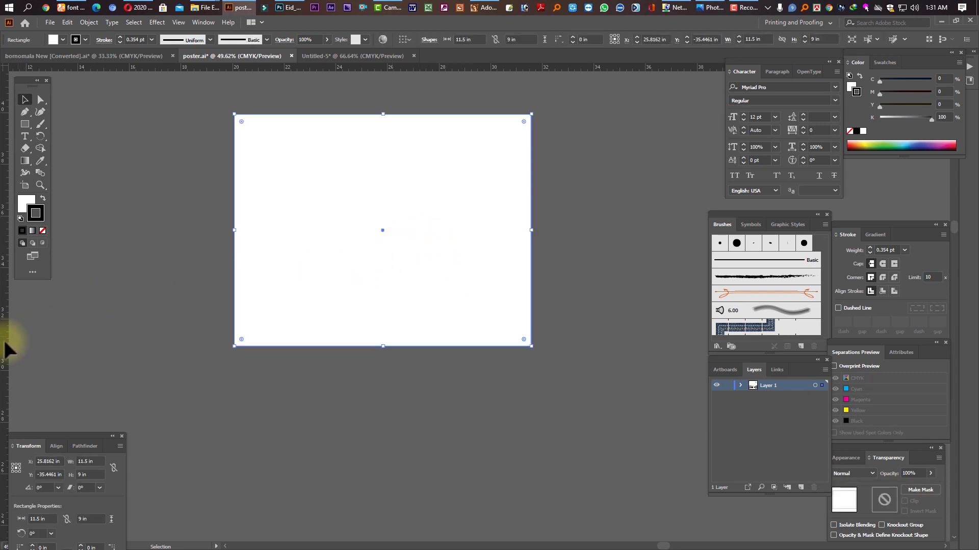
mouse_move(5, 345)
mouse_down()
mouse_move(399, 222)
mouse_move(383, 203)
mouse_up()
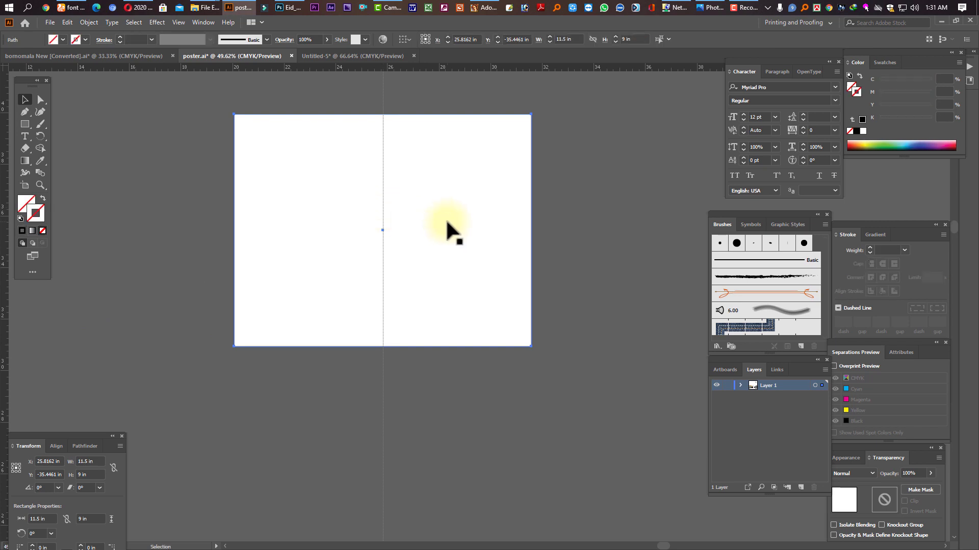
drag(531, 230, 383, 228)
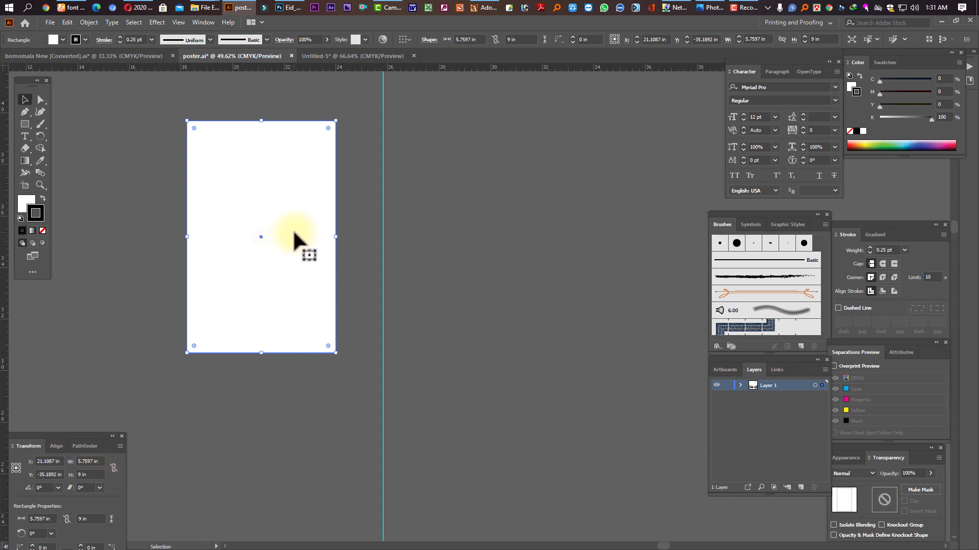
ctrl+click(291, 175)
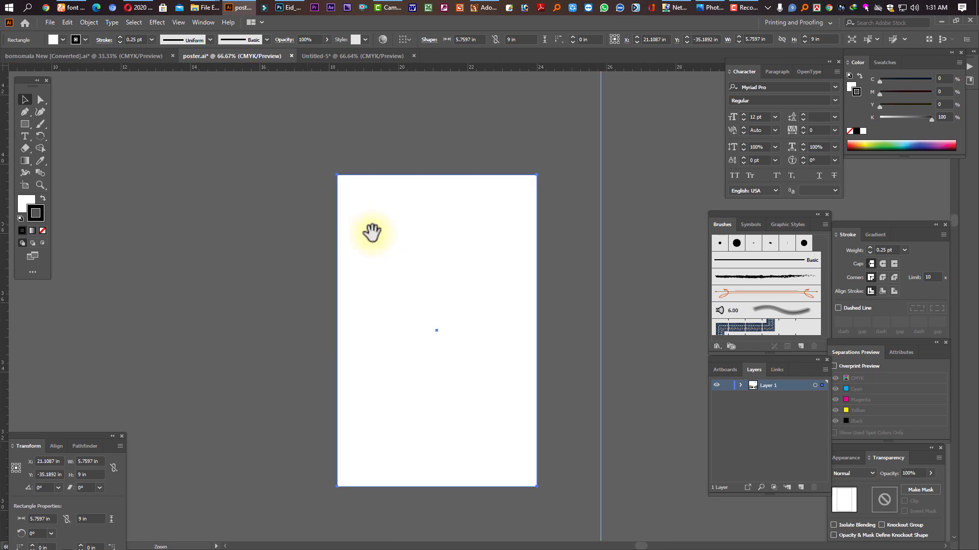
drag(481, 219, 473, 190)
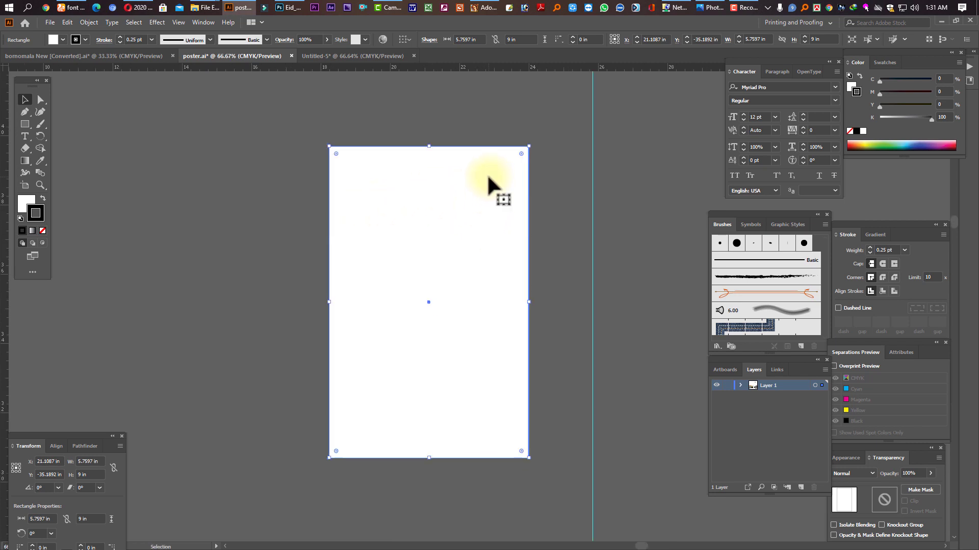
click(551, 212)
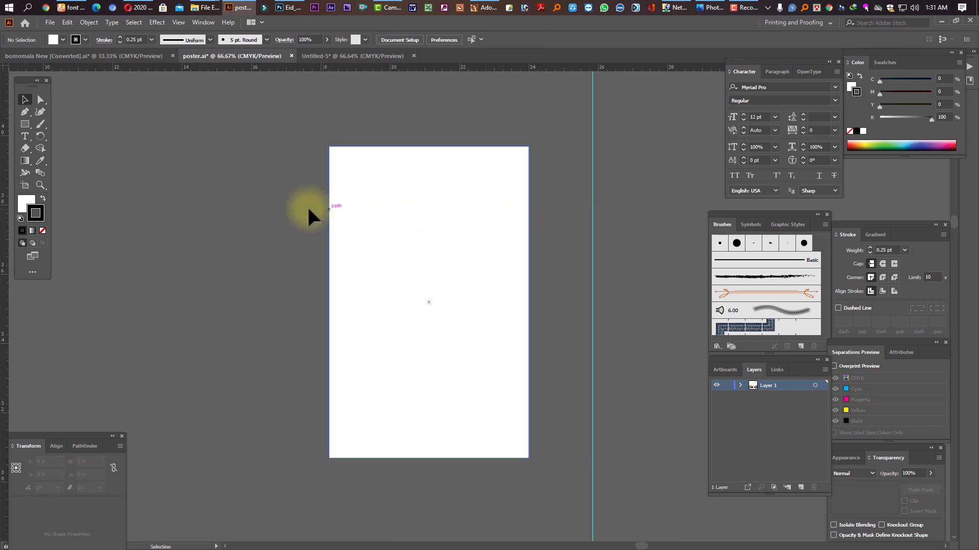
Step: Drag the ARIYAN cash memo from Untitled-5 onto poster.ai, centred on the white page rectangle
click(325, 58)
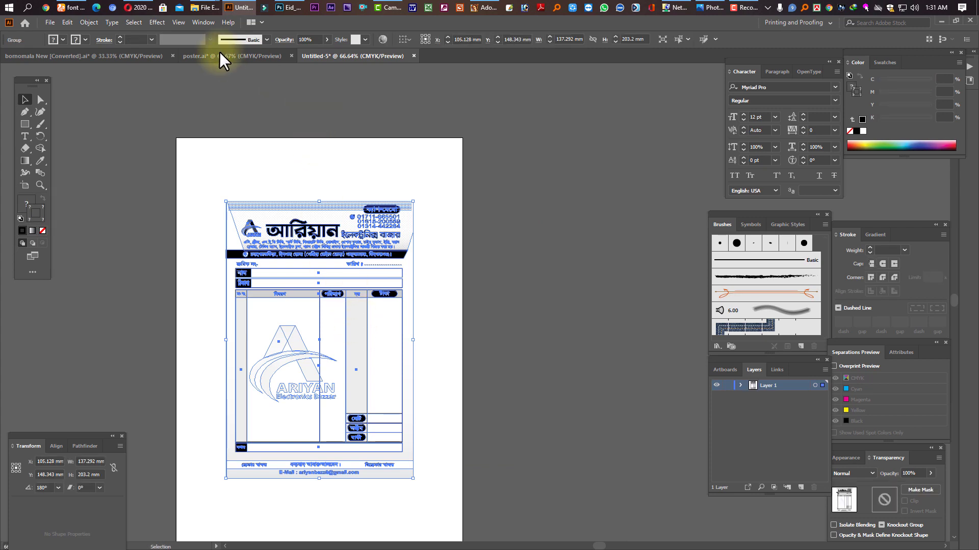
mouse_move(219, 53)
mouse_down()
mouse_move(479, 316)
mouse_move(469, 345)
mouse_up()
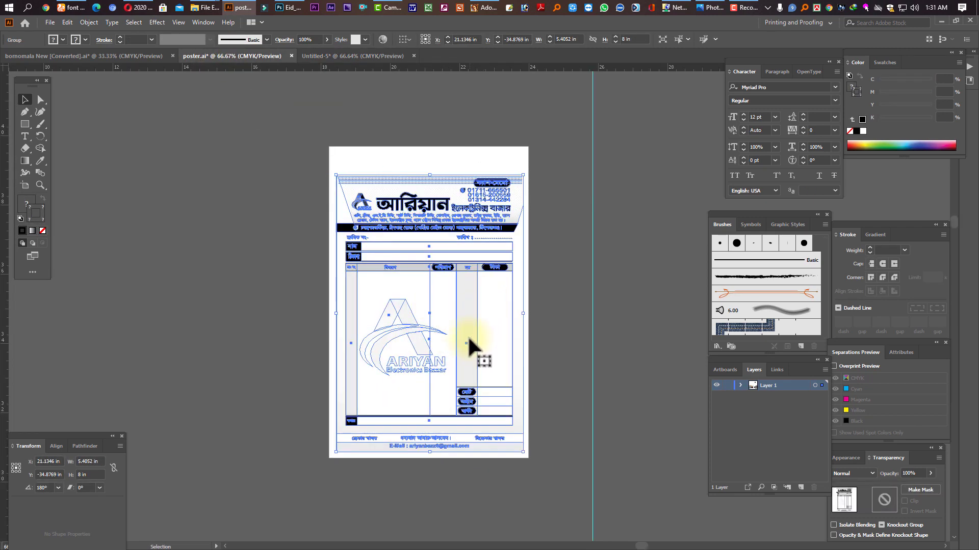
drag(458, 350, 456, 349)
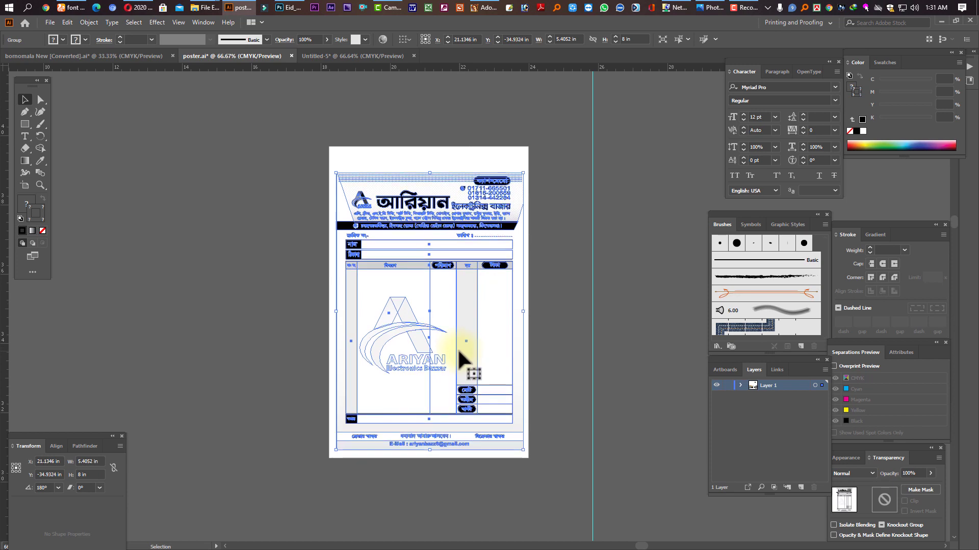
scroll(546, 328, up, 2)
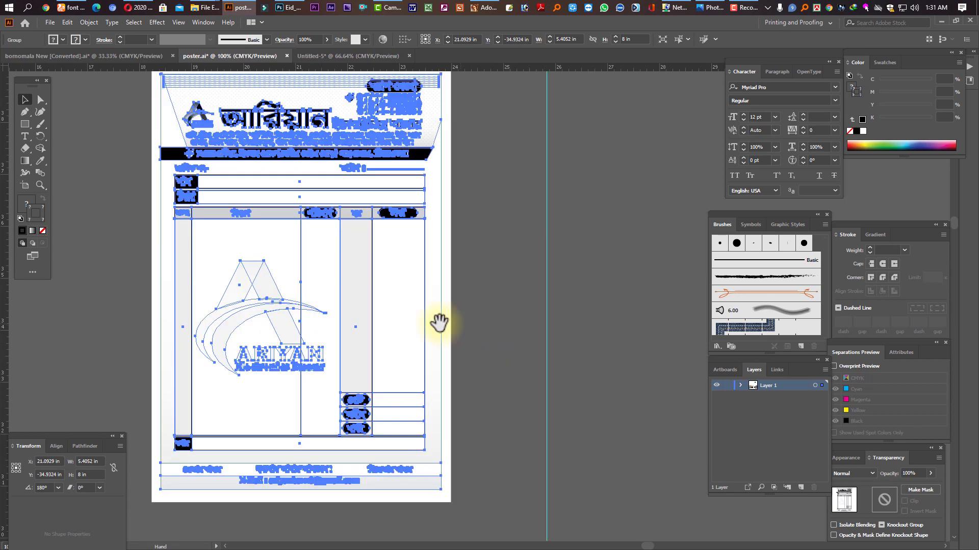
click(545, 246)
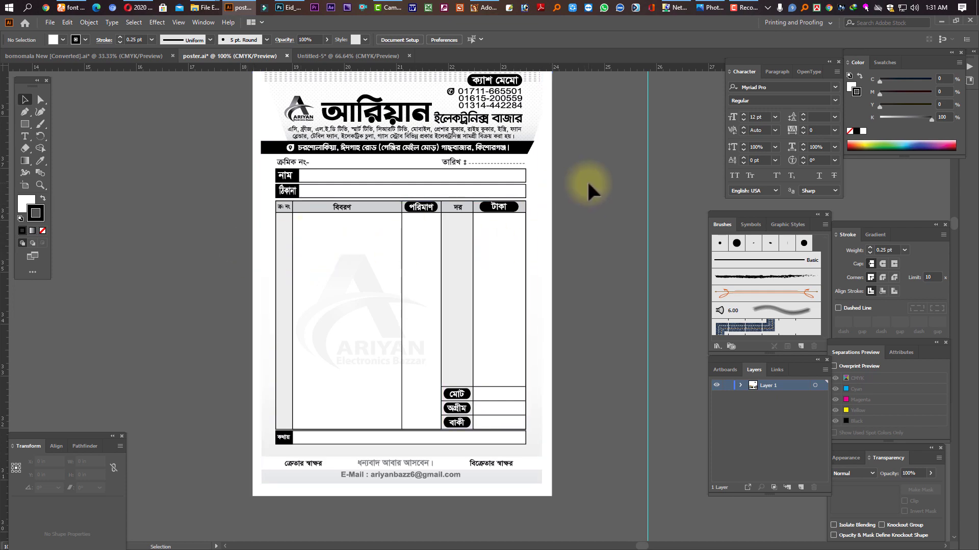
scroll(495, 293, down, 2)
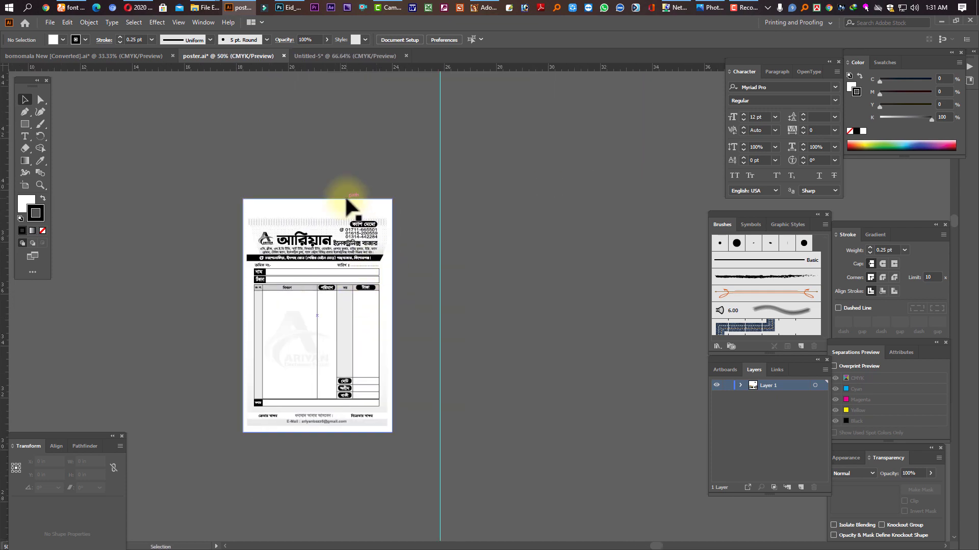
click(345, 200)
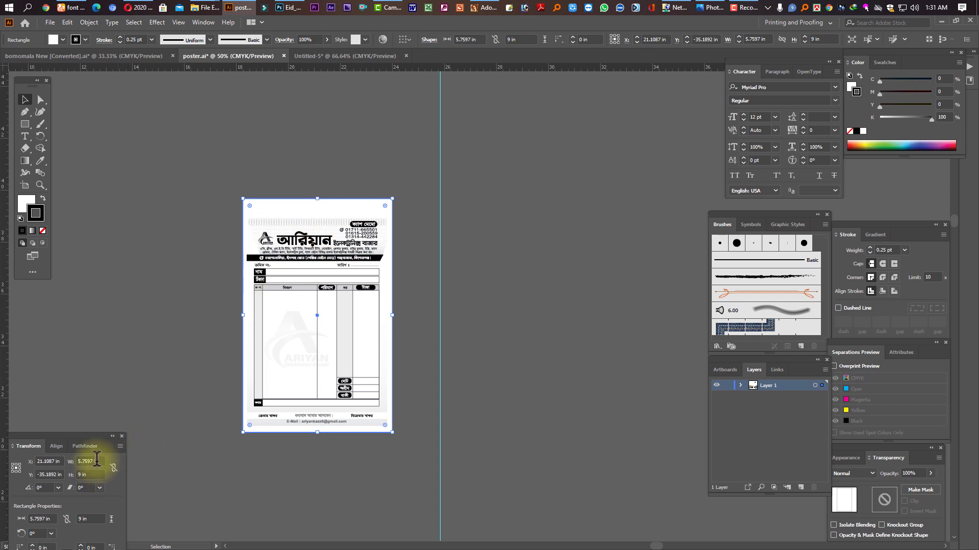
Step: Resize the page rectangle to 6 in wide by 11 in high
click(97, 462)
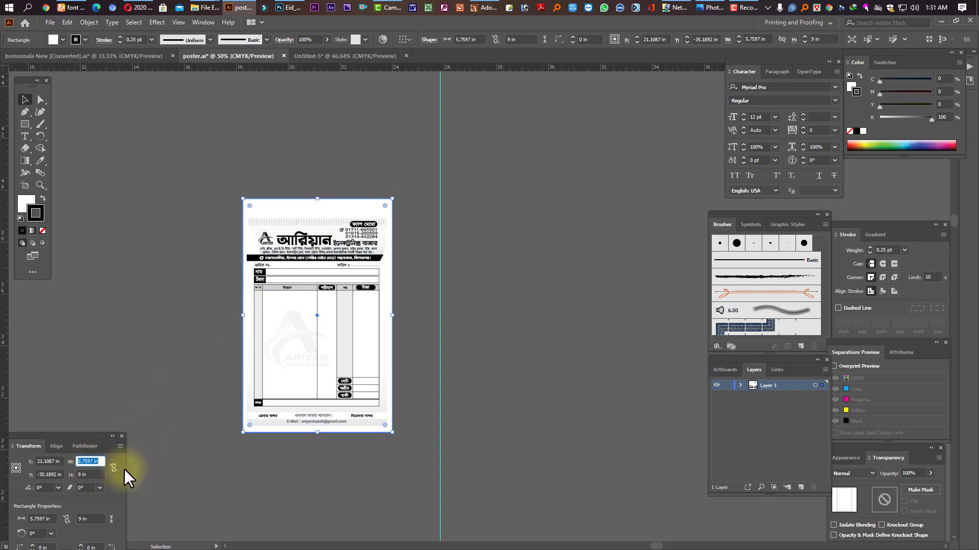
text(6)
key(Tab)
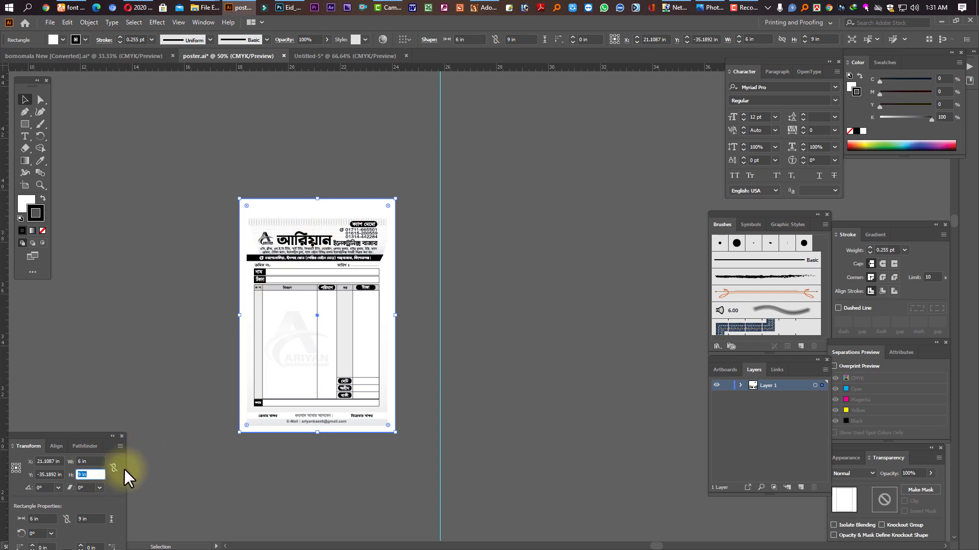
text(11)
key(Return)
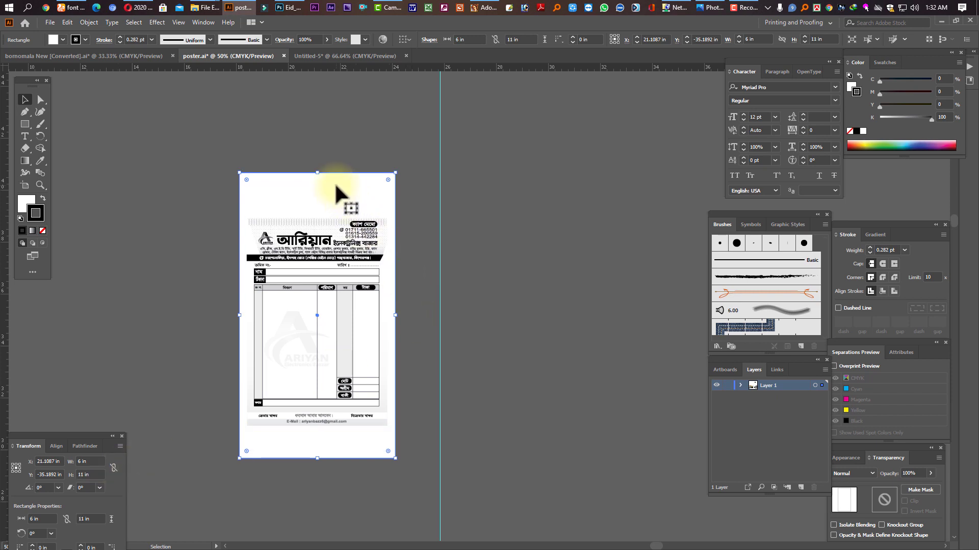
Step: Move the 6 × 11 in rectangle off the memo onto empty canvas
key(z)
alt+click(352, 205)
scroll(355, 208, right, 5)
scroll(355, 208, down, 2)
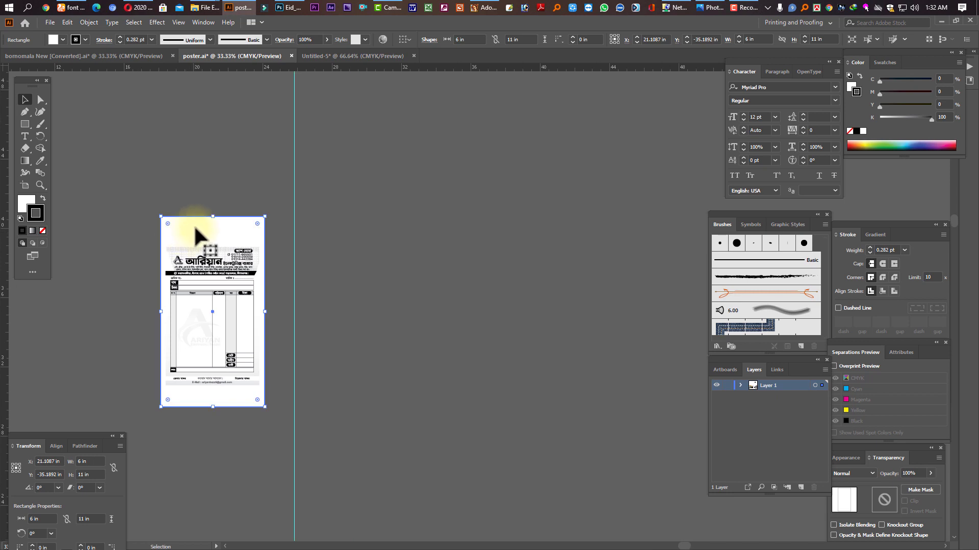
drag(197, 230, 459, 194)
alt+click(511, 199)
Step: Copy the rectangle across and down into a grid of two rows of four
mouse_move(380, 429)
mouse_down()
mouse_move(333, 203)
mouse_move(408, 227)
mouse_up()
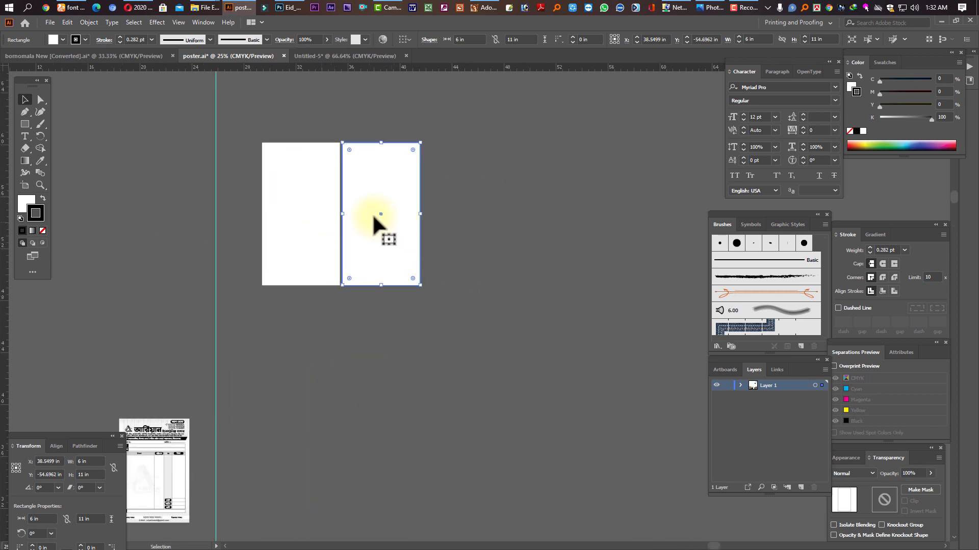
key(ctrl+z)
drag(309, 214, 394, 214)
key(ctrl+d)
key(ctrl+d)
drag(586, 334, 277, 192)
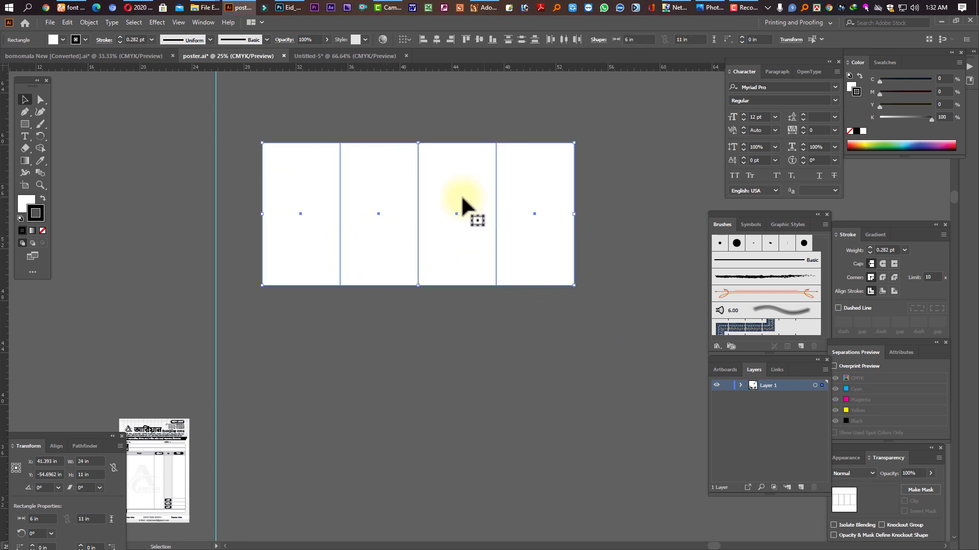
drag(466, 208, 468, 356)
key(ctrl+a)
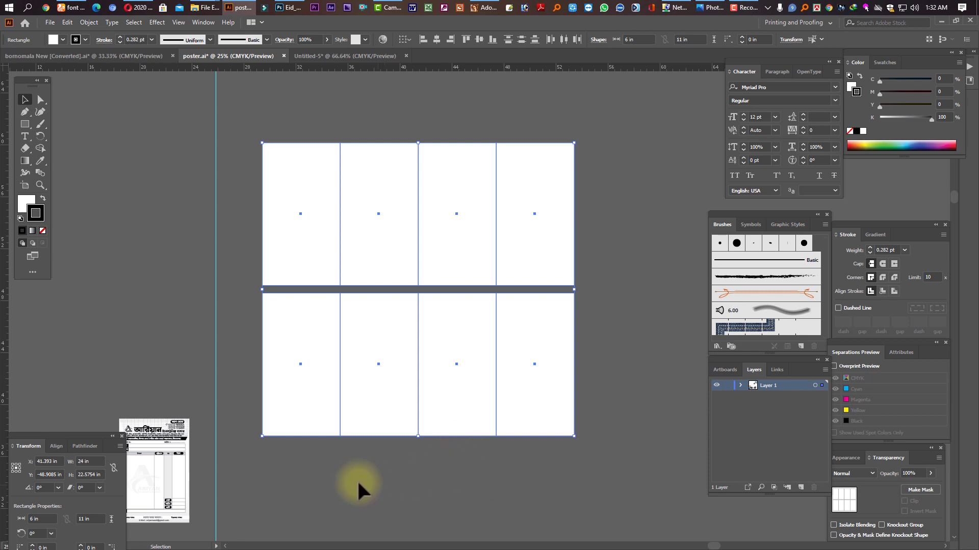
click(604, 415)
Step: Undo the rectangle grid and move the cash memo onto empty canvas
key(ctrl+z)
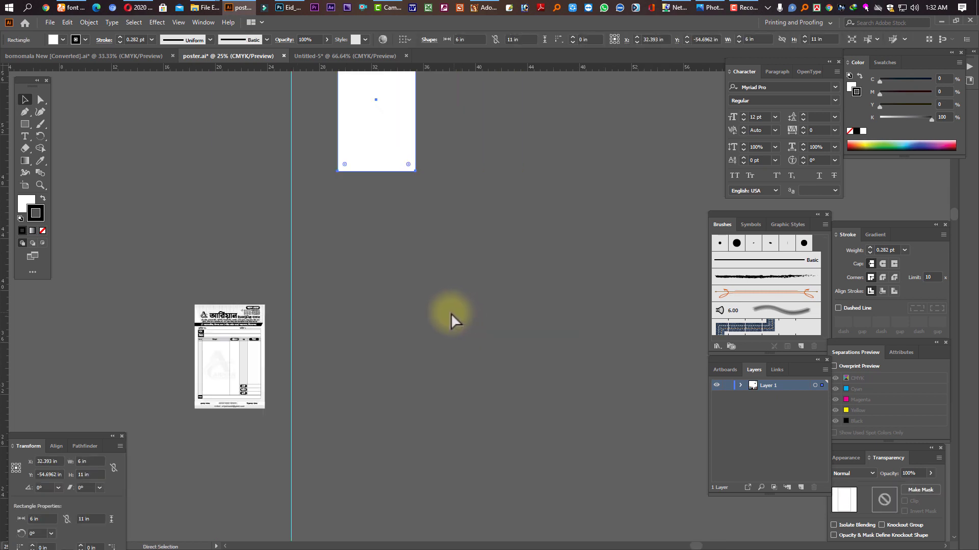
key(ctrl+z)
key(ctrl+z)
key(ctrl+z)
key(v)
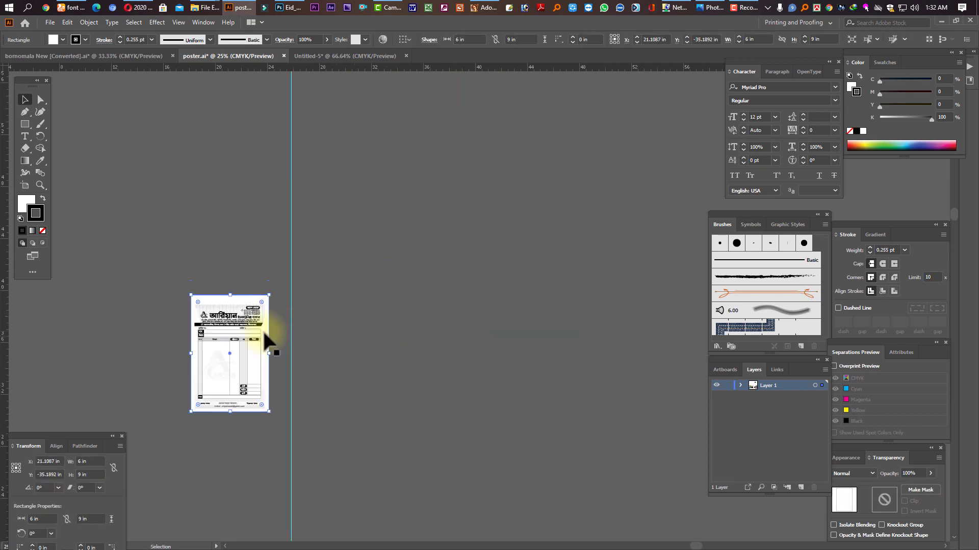
click(240, 332)
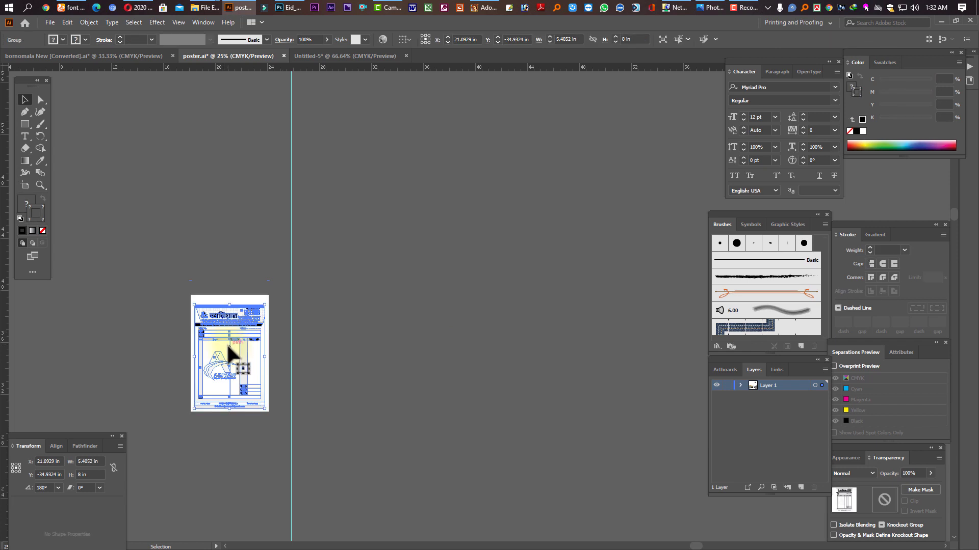
drag(226, 343, 172, 451)
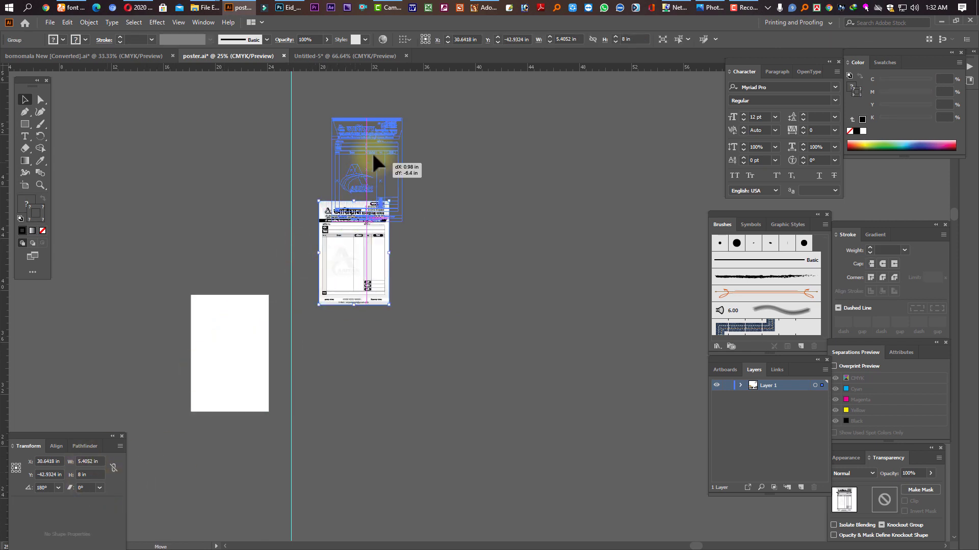
Step: Duplicate the memo into a row of four, then copy that row into a second row below
mouse_move(338, 251)
mouse_down()
mouse_move(353, 162)
mouse_move(440, 167)
mouse_move(452, 207)
mouse_up()
key(ctrl+d)
key(ctrl+d)
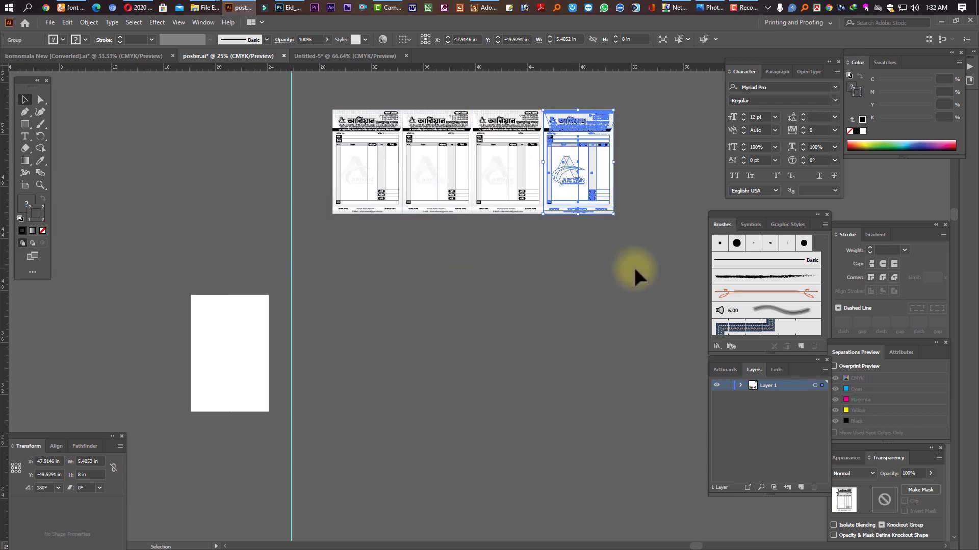
drag(328, 131, 508, 224)
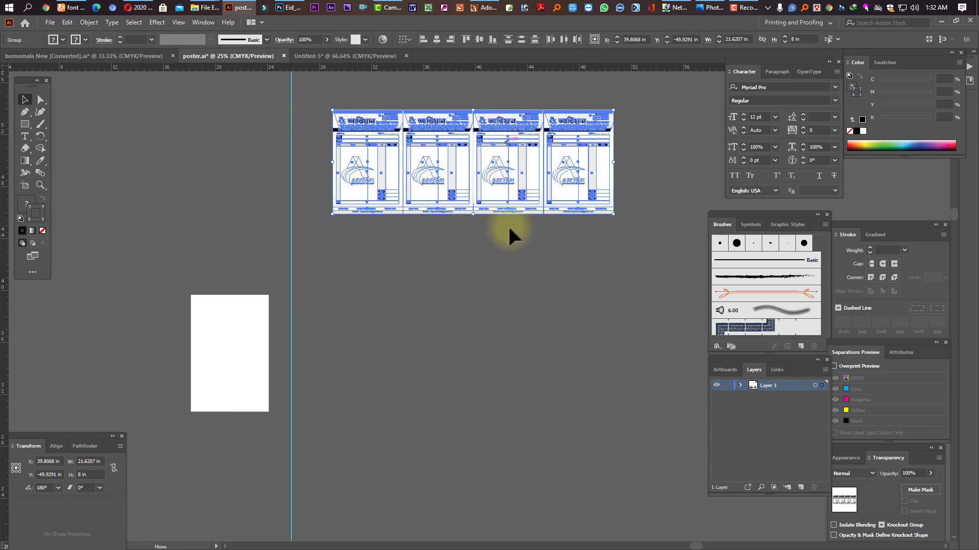
mouse_move(511, 146)
mouse_down()
mouse_move(512, 257)
mouse_move(619, 271)
mouse_up()
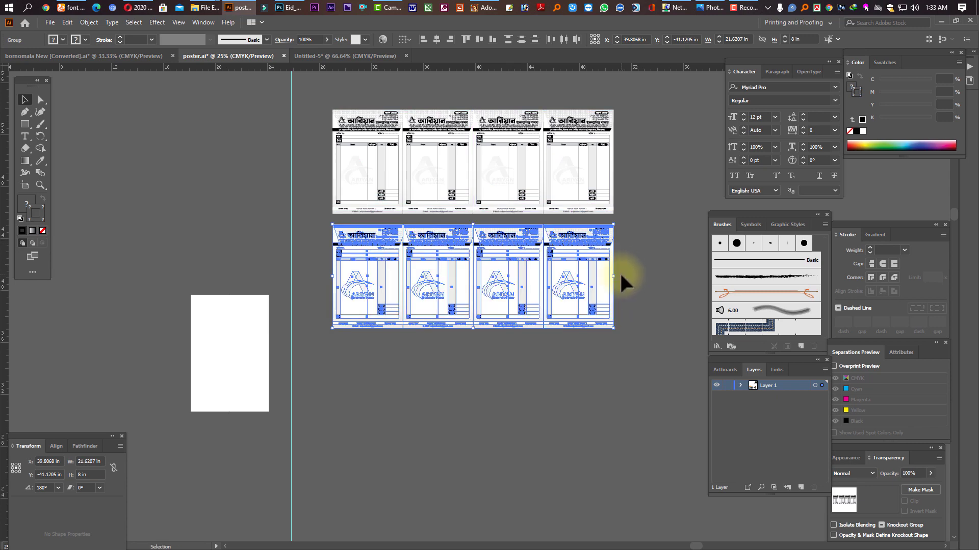
drag(503, 240, 600, 339)
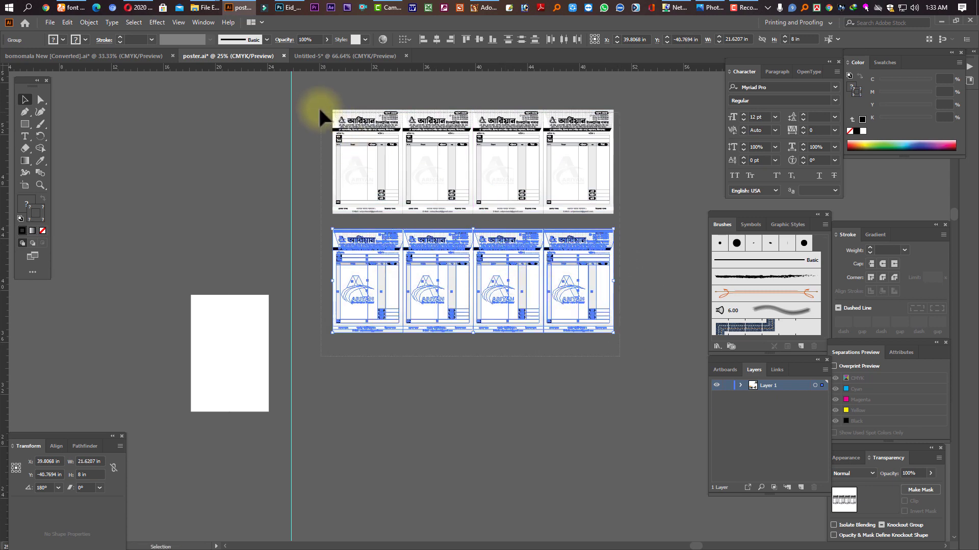
drag(321, 113, 333, 228)
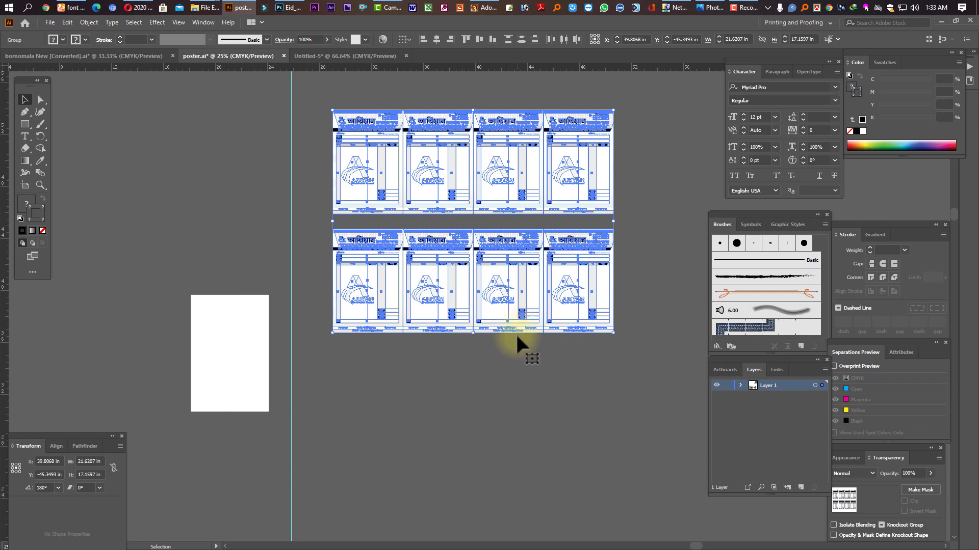
click(437, 202)
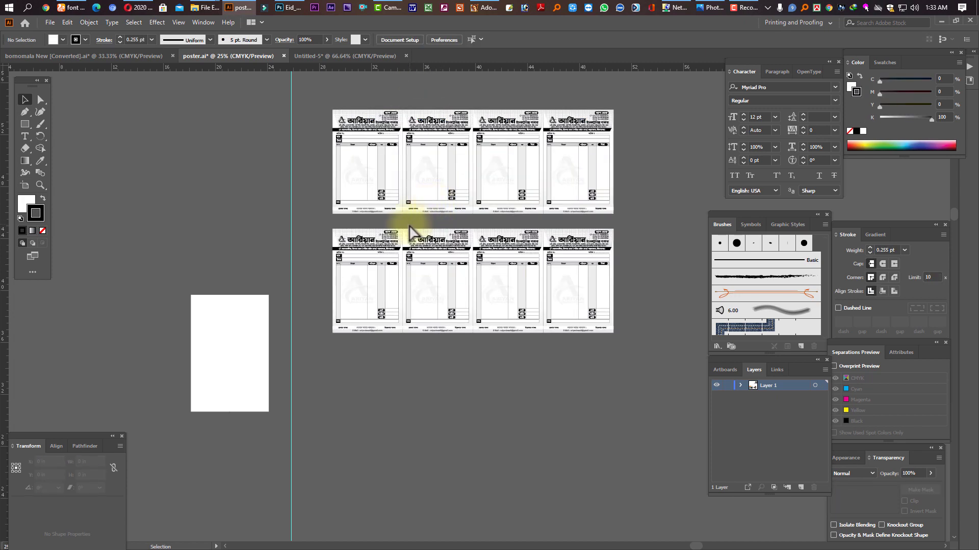
Step: Move two lower-row memos to the left, then undo the move
scroll(332, 258, left, 5)
alt+click(434, 290)
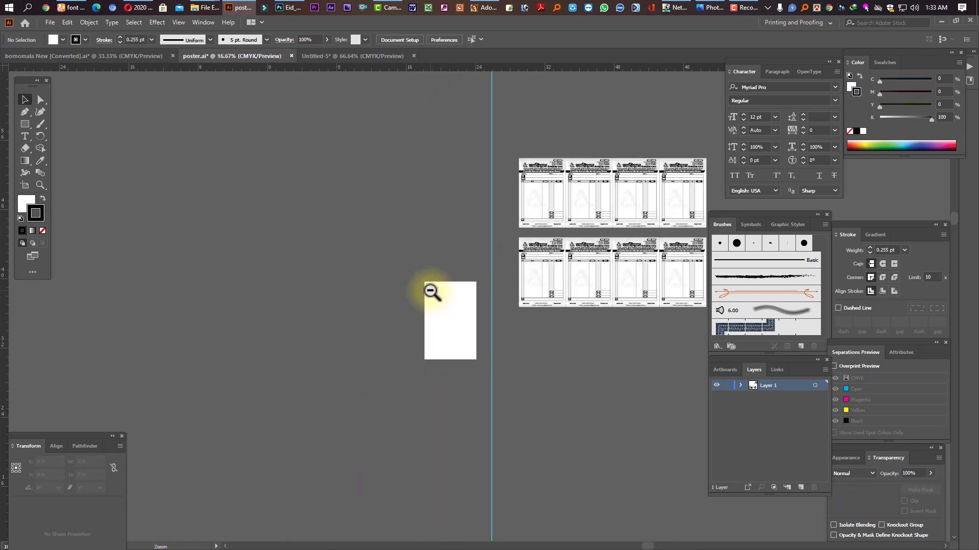
scroll(433, 311, right, 5)
drag(389, 238, 383, 221)
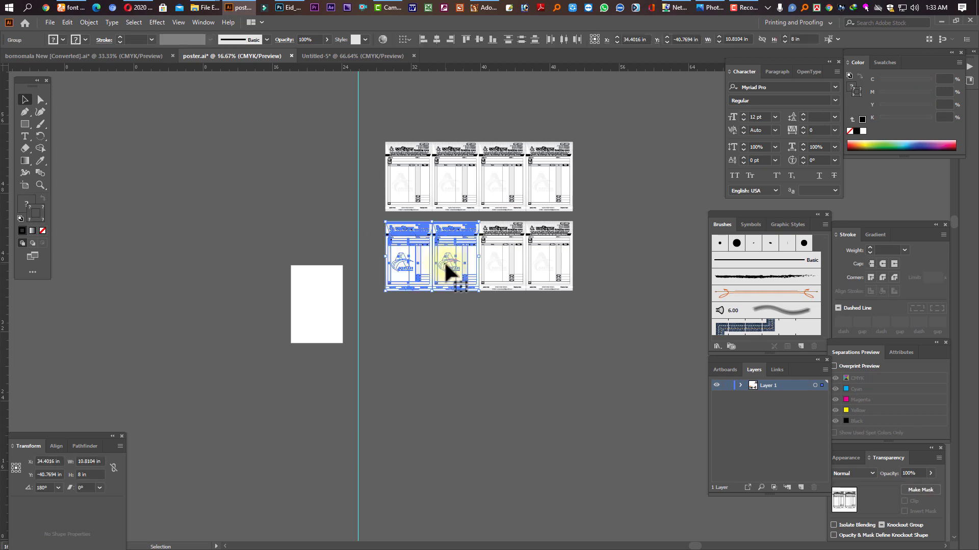
drag(446, 263, 200, 216)
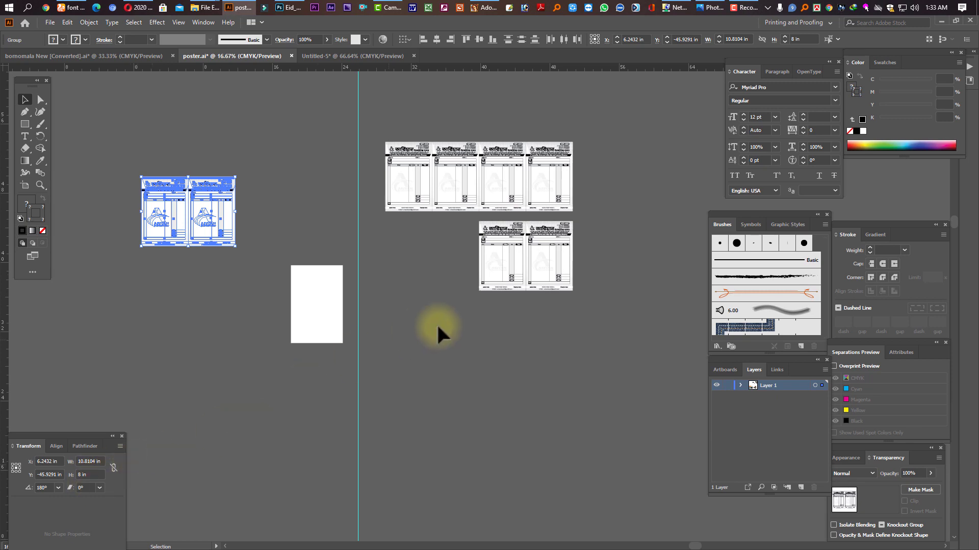
key(ctrl+z)
Step: Zoom out to show all poster.ai layouts and clear the selection
key(ctrl+minus)
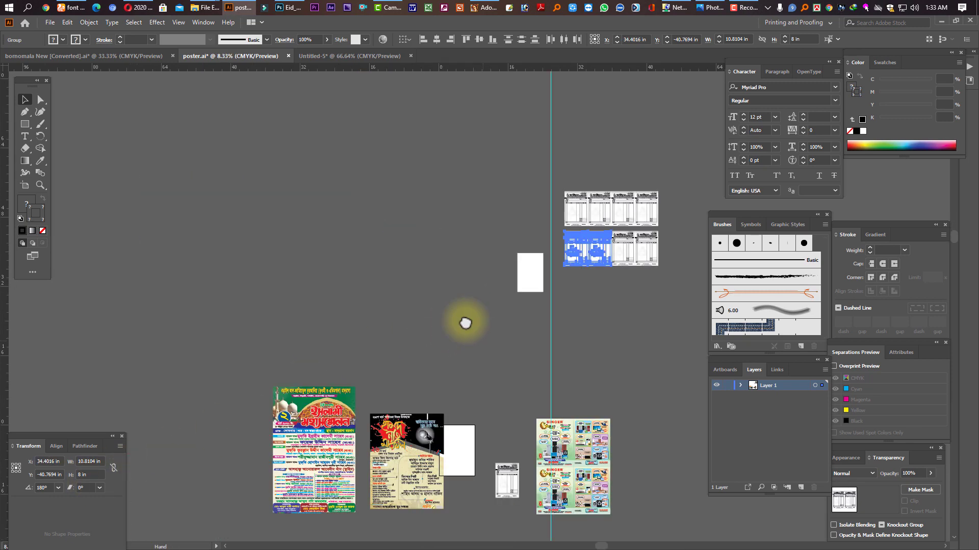
key(ctrl+minus)
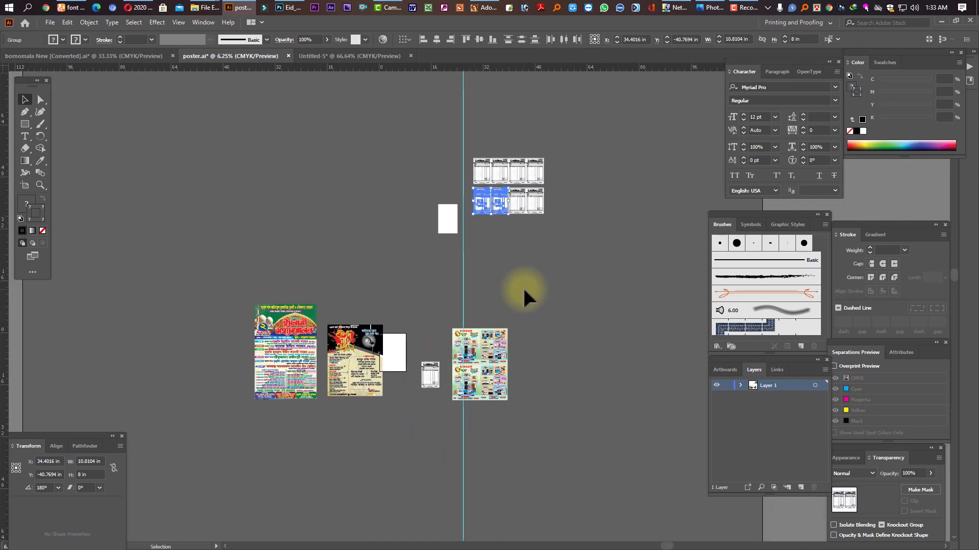
click(523, 290)
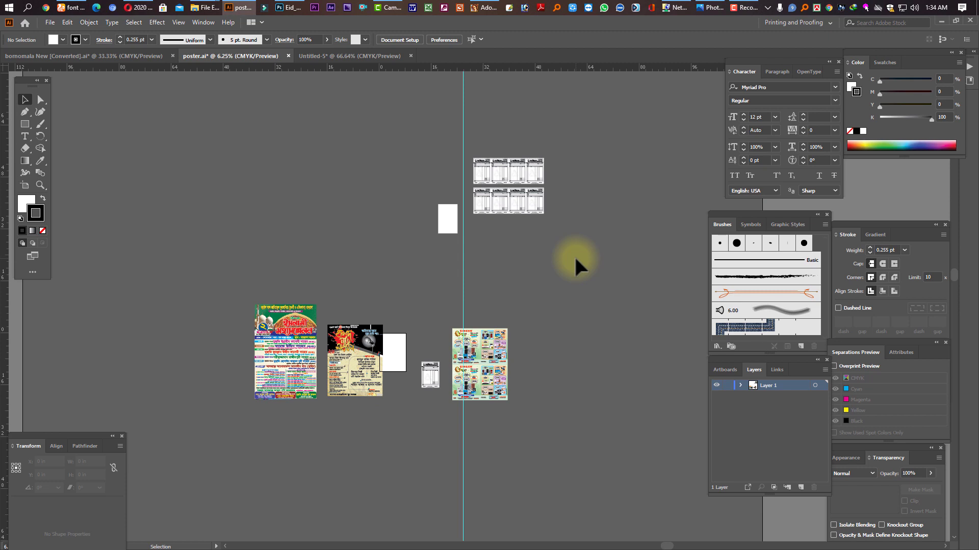
Step: Zoom and pan to bring the poster layouts into close view
click(458, 388)
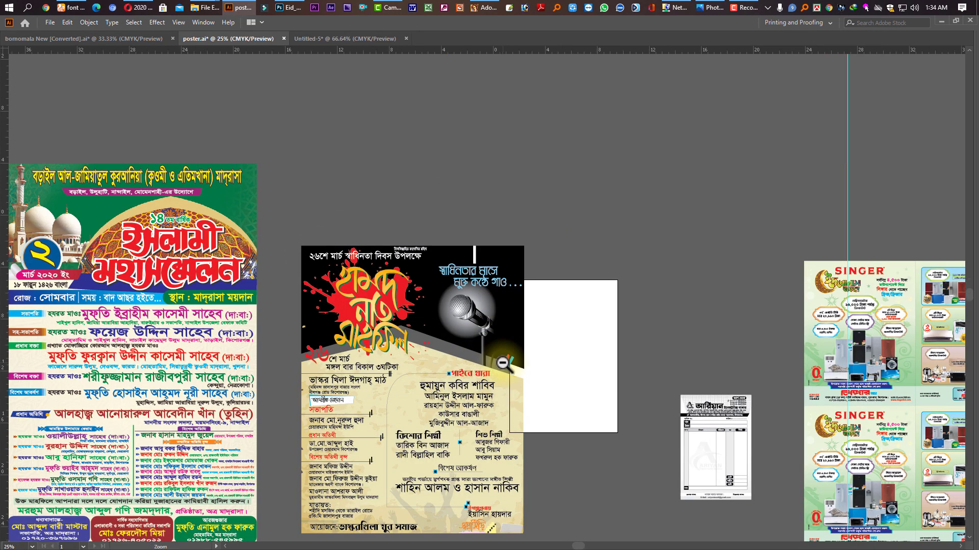
alt+click(568, 327)
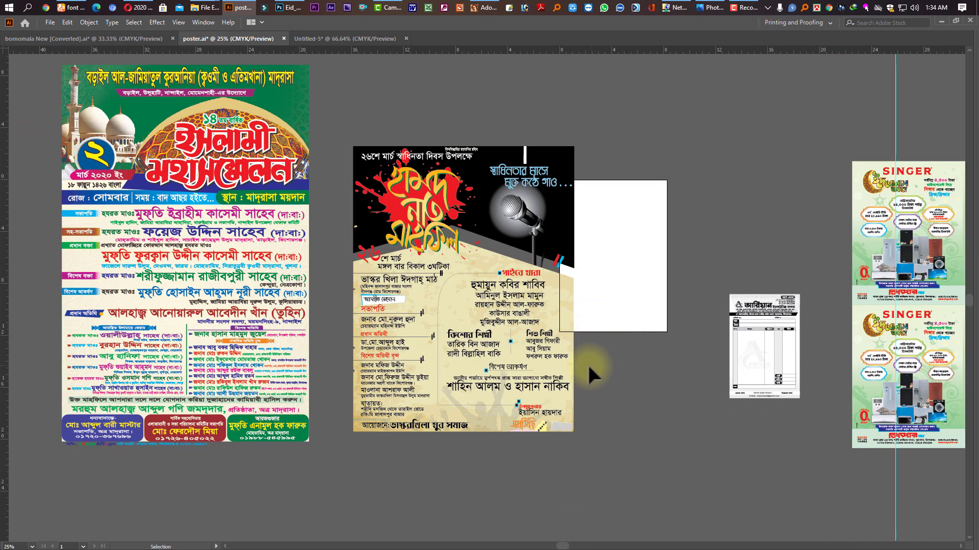
drag(609, 212, 535, 350)
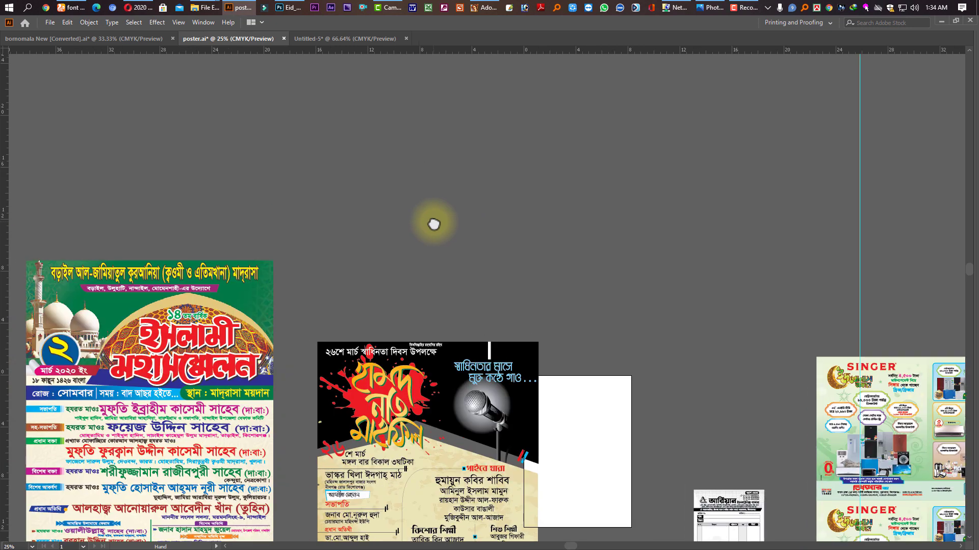
drag(392, 166, 433, 222)
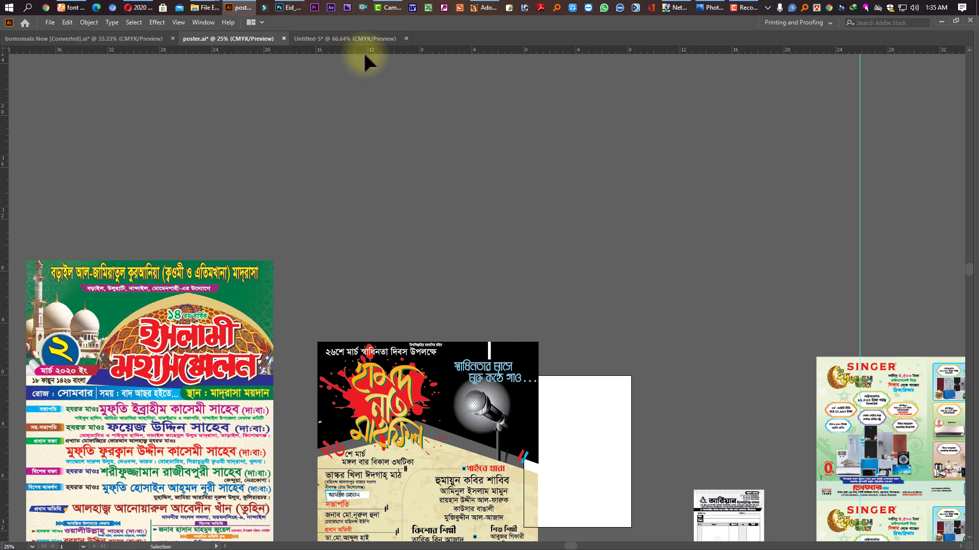
Step: Bring up the Bappy 1 design in Photoshop
click(286, 8)
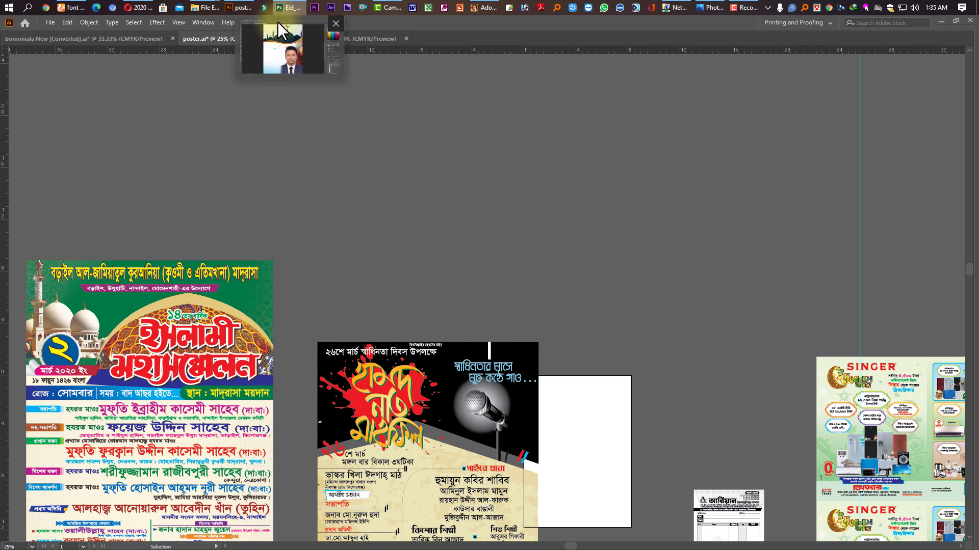
click(289, 8)
key(alt+Tab)
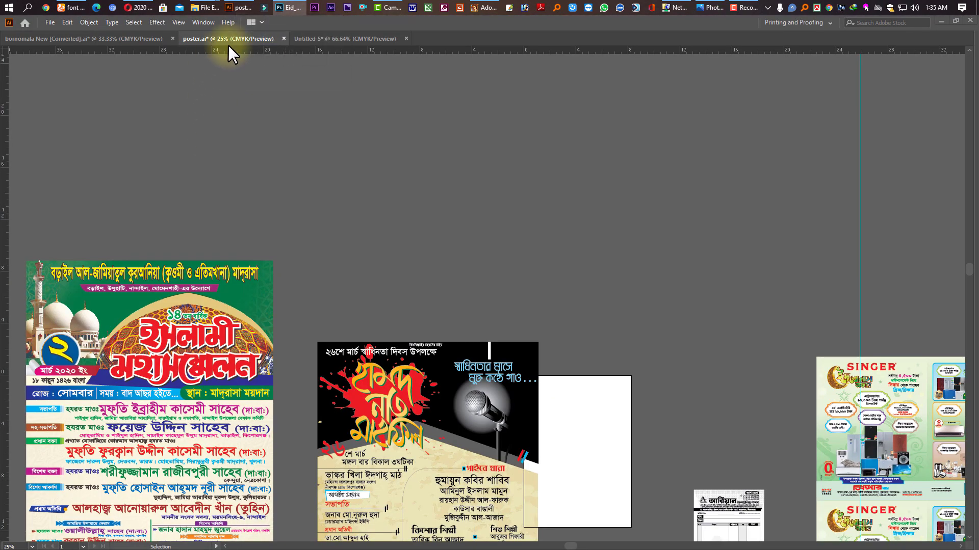
click(281, 7)
click(100, 53)
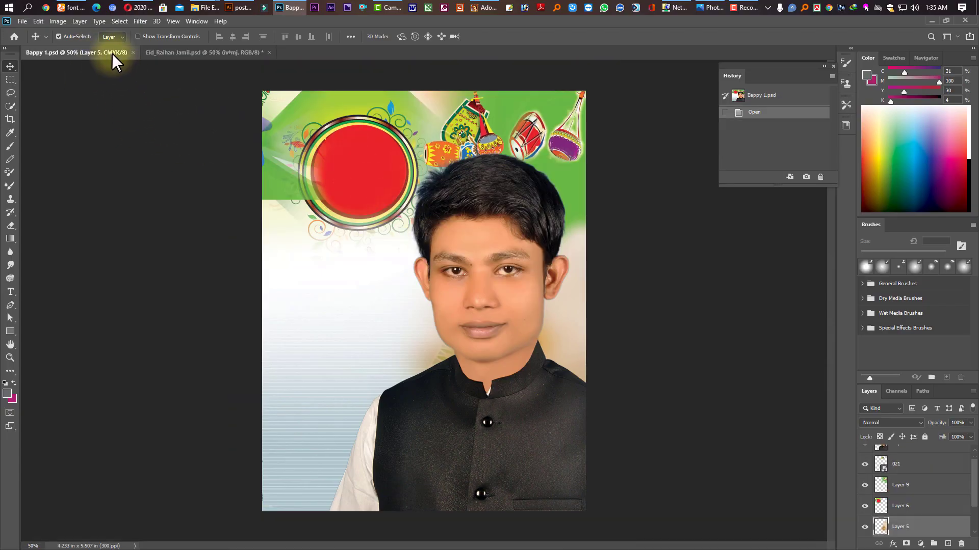
click(57, 21)
mouse_move(120, 60)
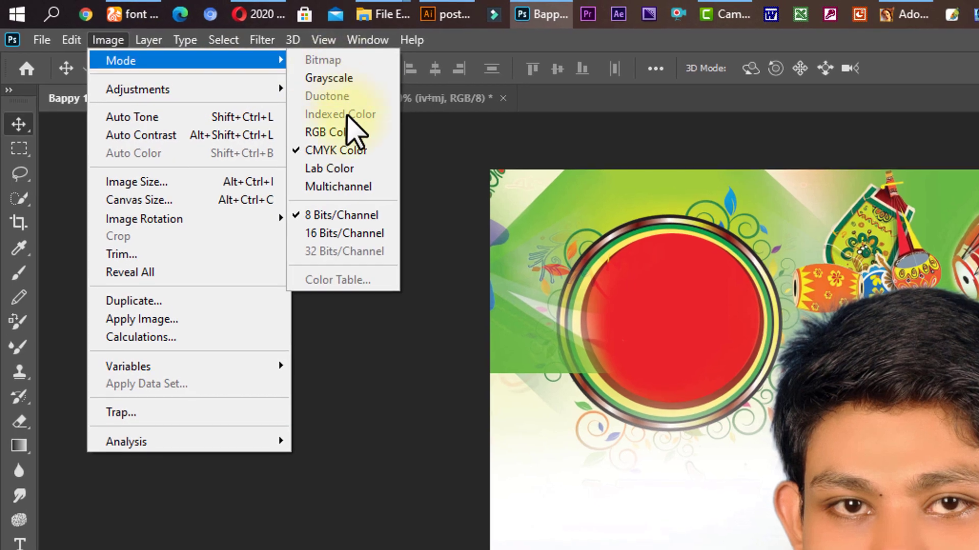
click(518, 345)
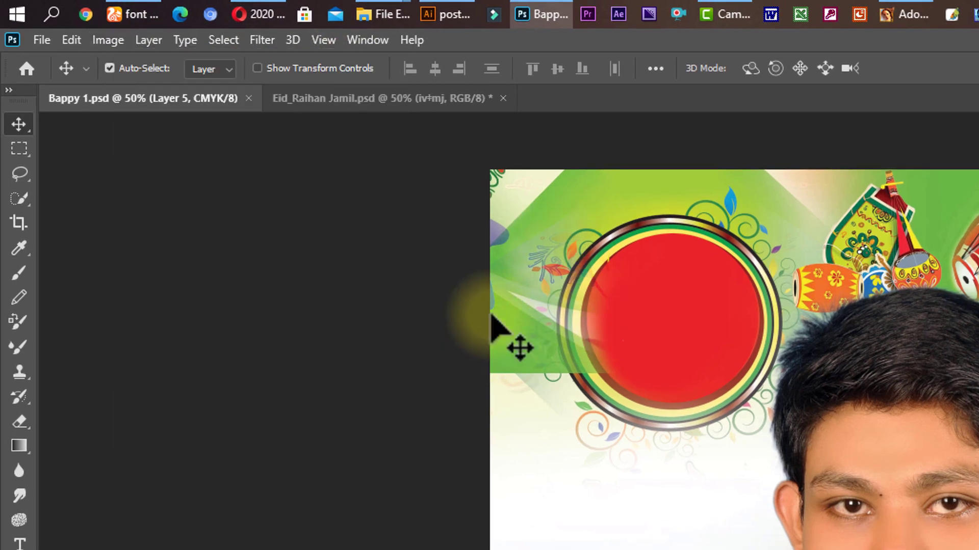
click(428, 101)
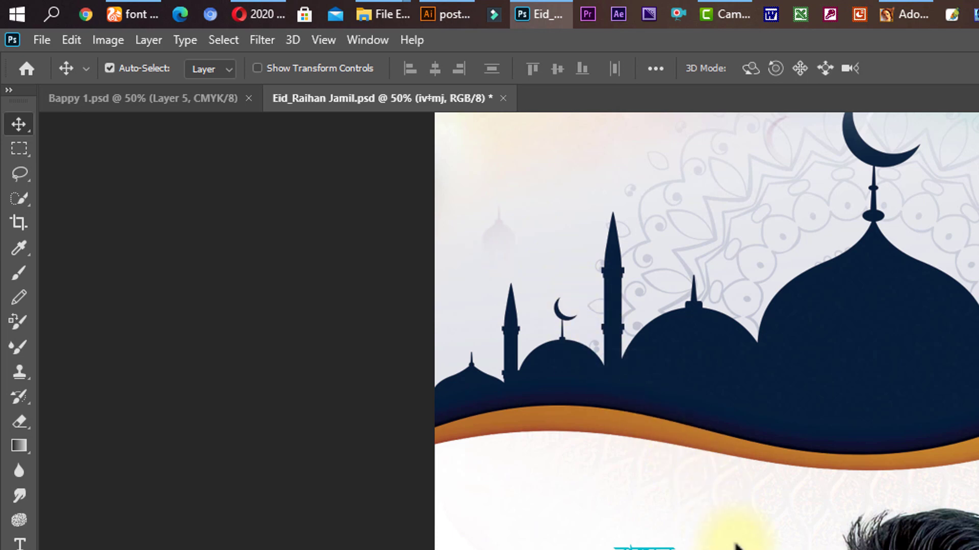
click(109, 41)
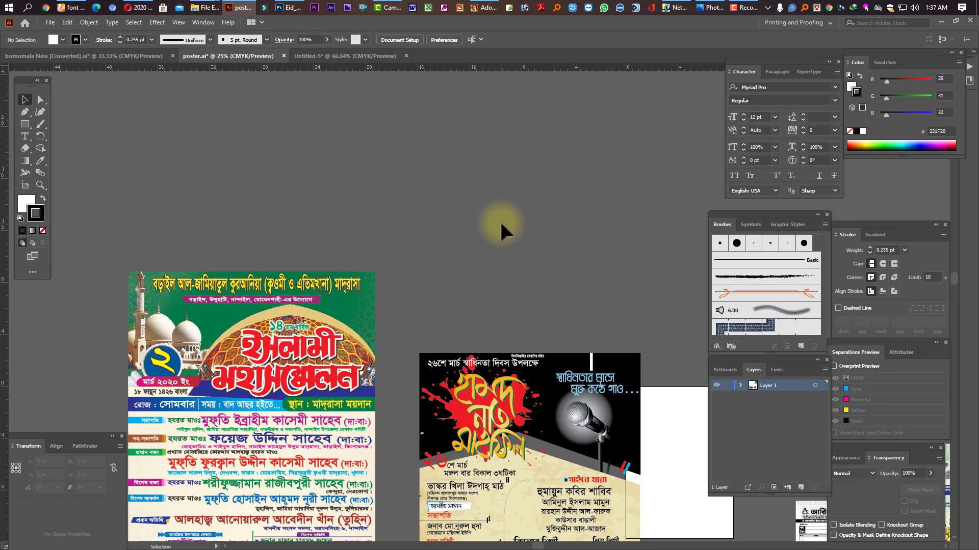
Step: Hide panels, select the 26 March event poster, and bring up the comments screenshot in Photos
key(Tab)
ctrl+alt+space+click(456, 280)
drag(457, 284, 510, 326)
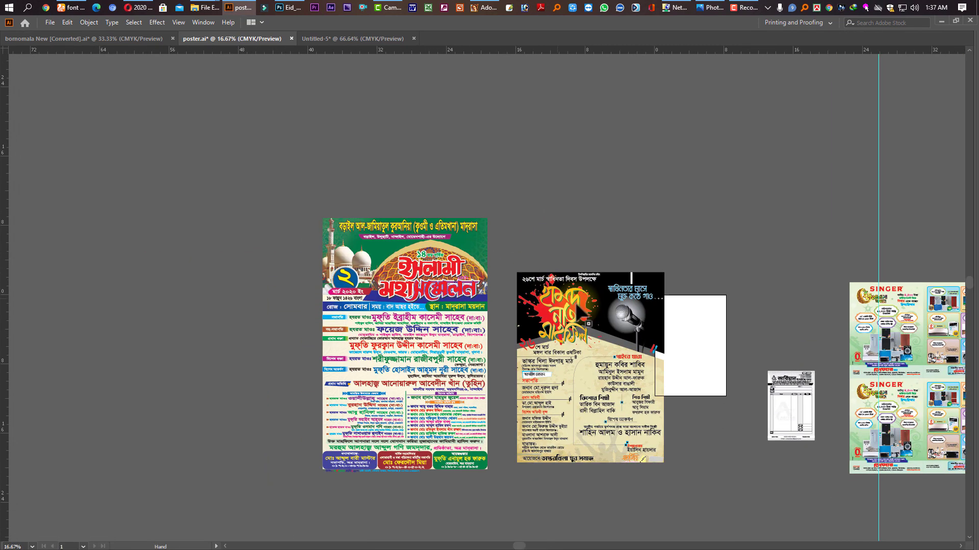
click(579, 309)
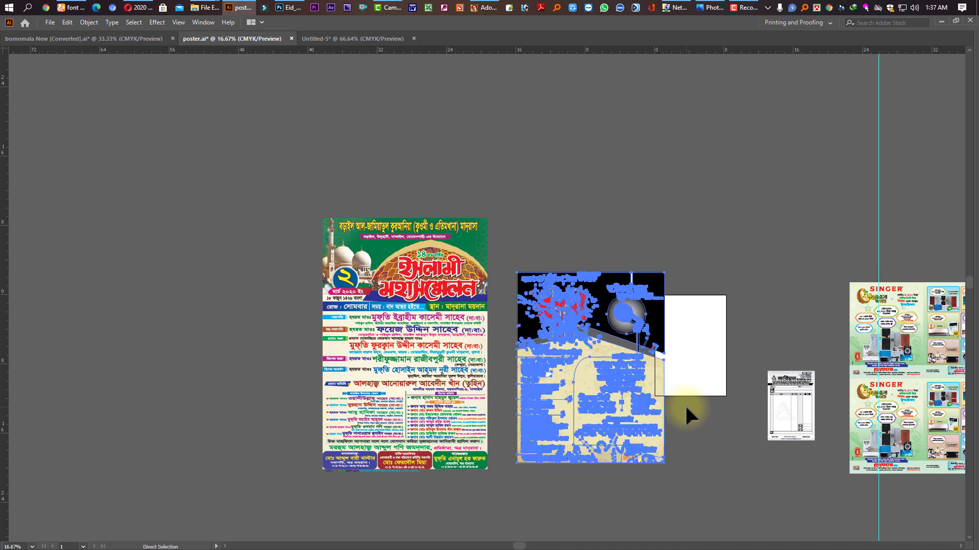
key(alt+Tab)
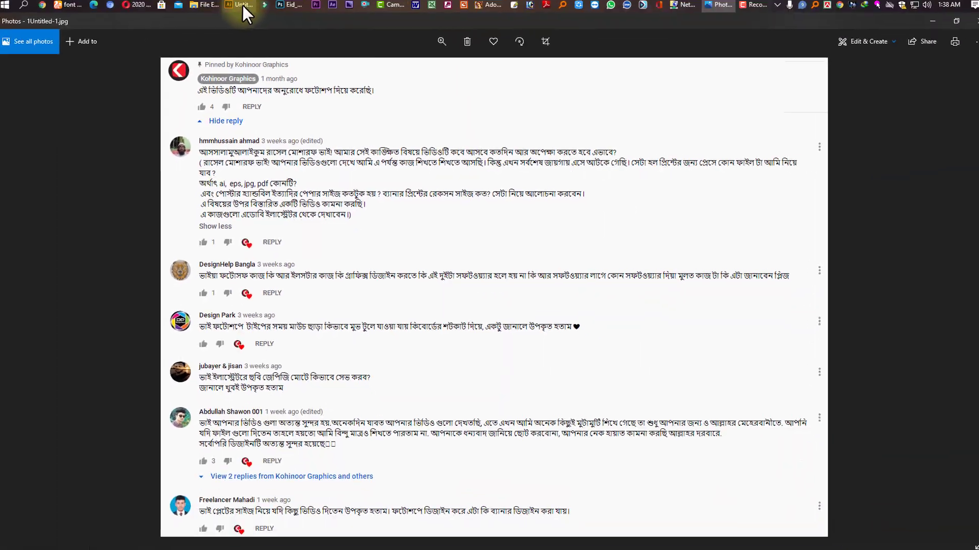
Step: Paste the 26 March poster into Untitled-5, move it beside the artboard, and rotate it 90°
click(240, 8)
key(a)
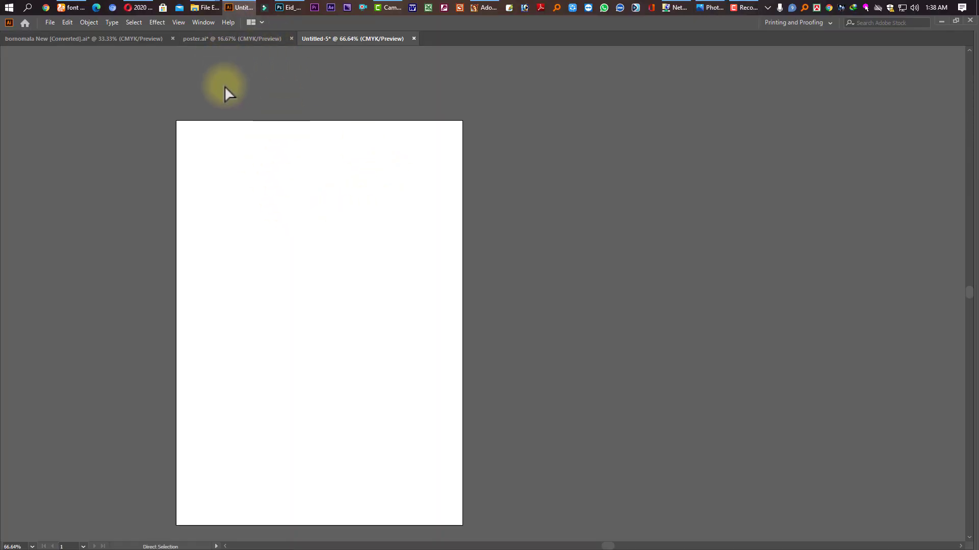
key(ctrl+v)
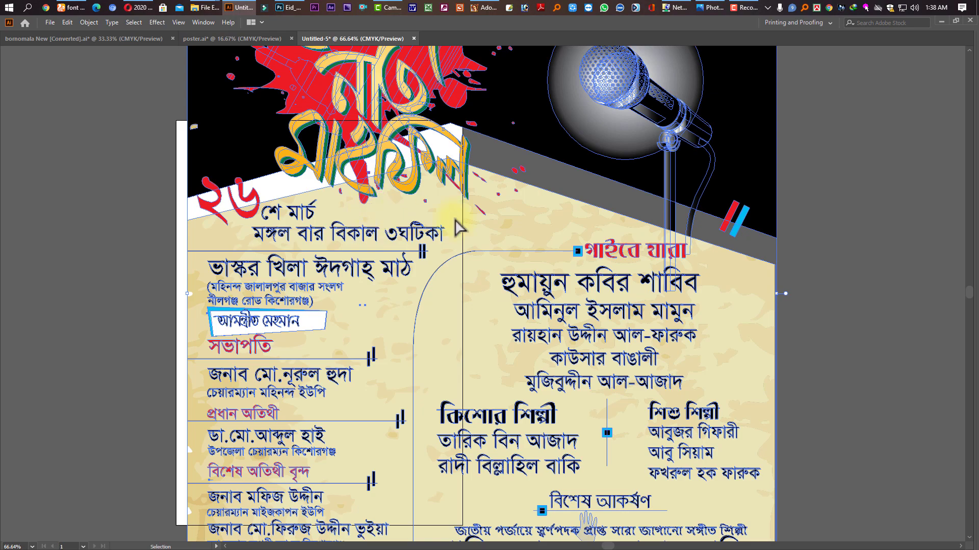
alt+click(504, 240)
key(v)
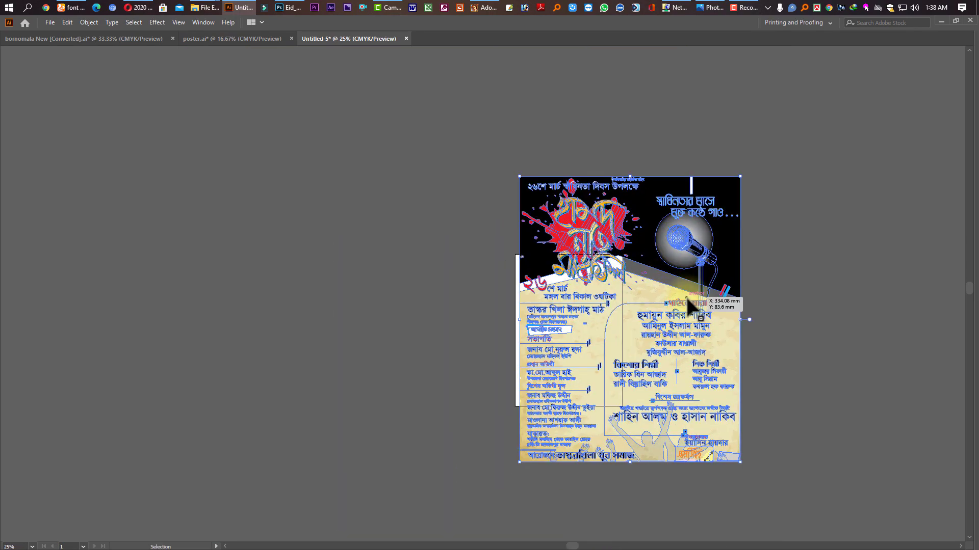
drag(669, 378, 274, 321)
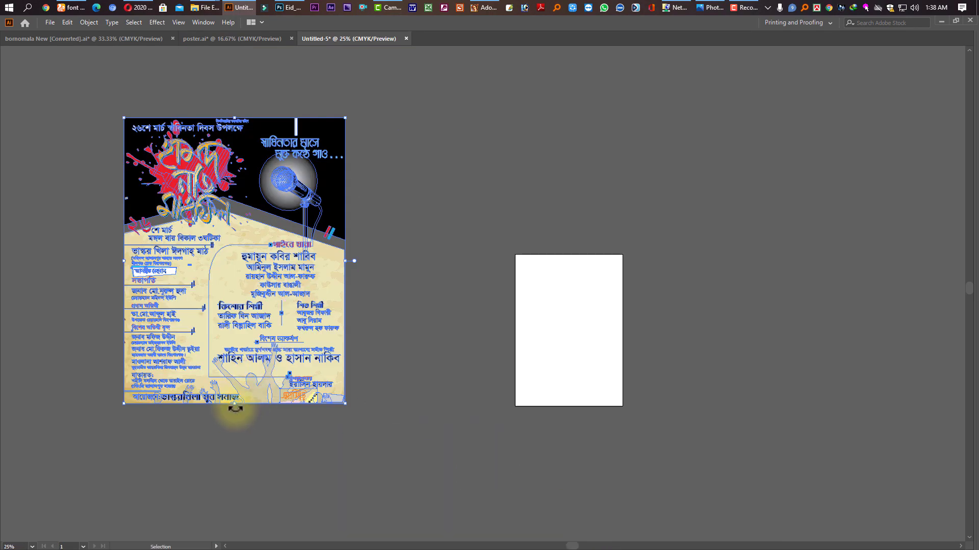
drag(234, 421, 500, 237)
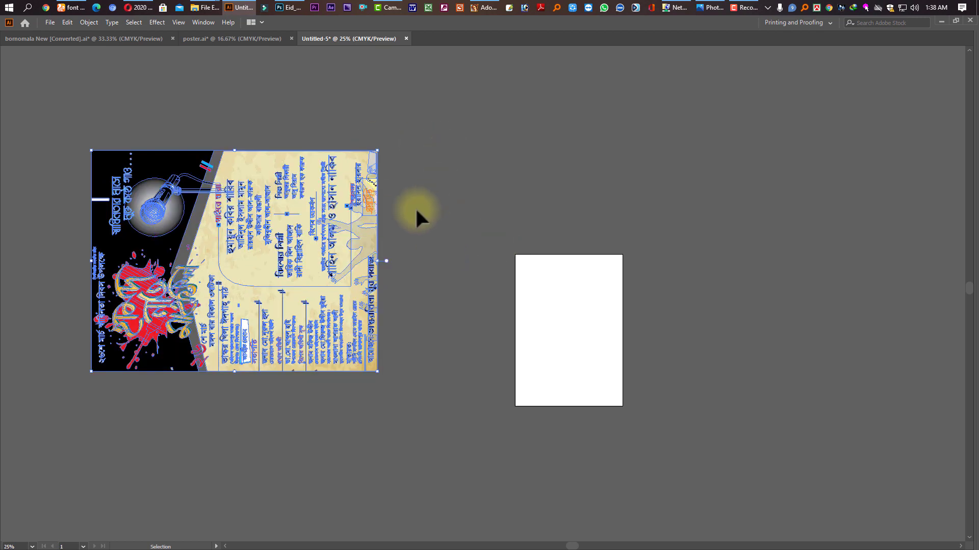
Step: Save Untitled-5 as an Adobe PDF with default settings in Video 01, then return to poster.ai
key(ctrl+s)
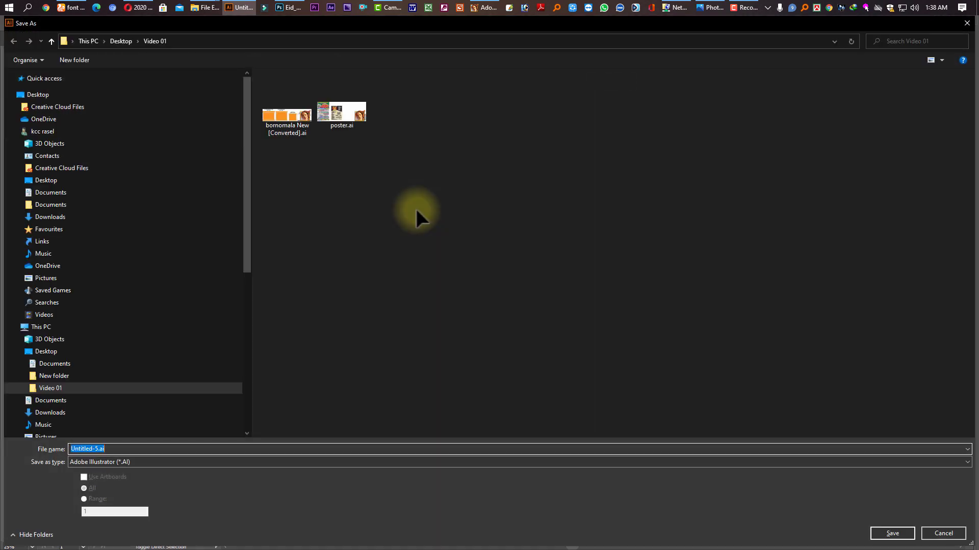
click(146, 462)
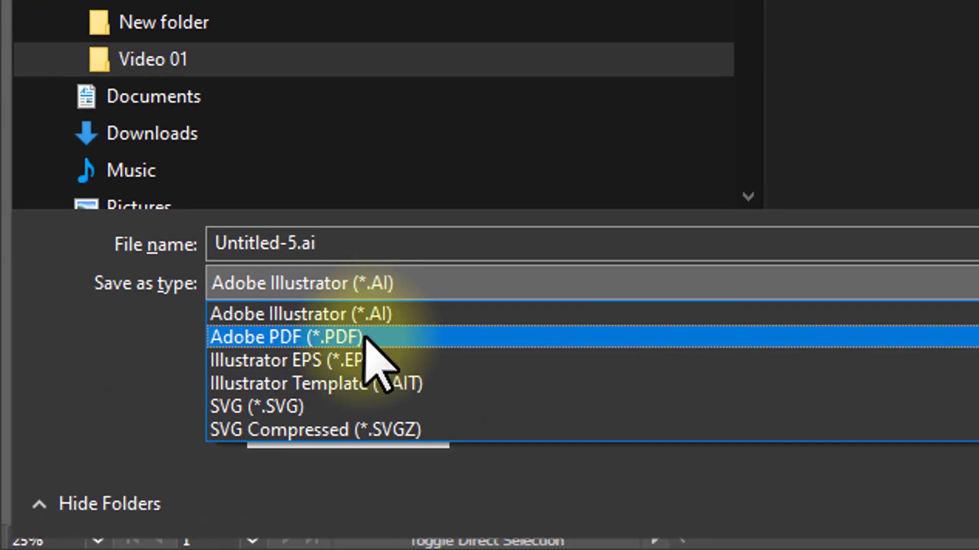
click(366, 339)
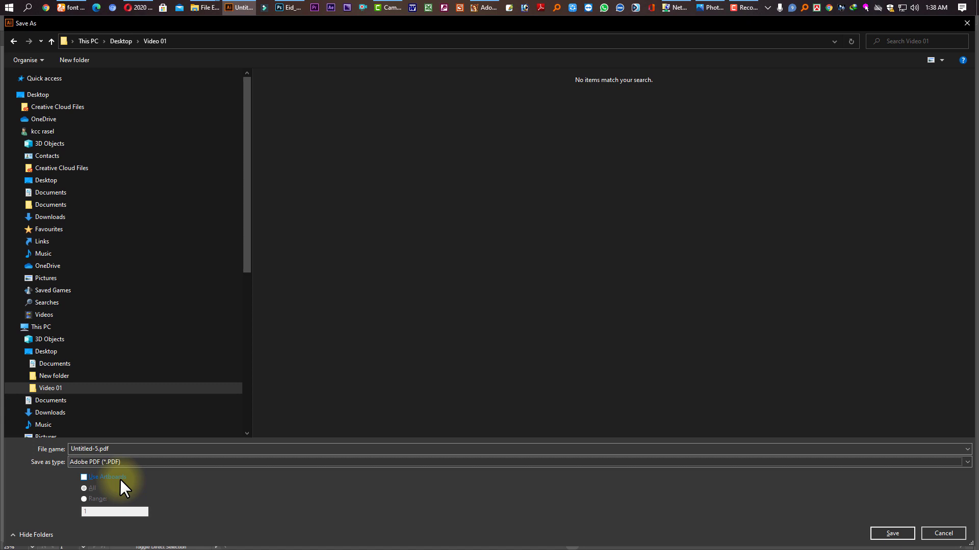
click(893, 533)
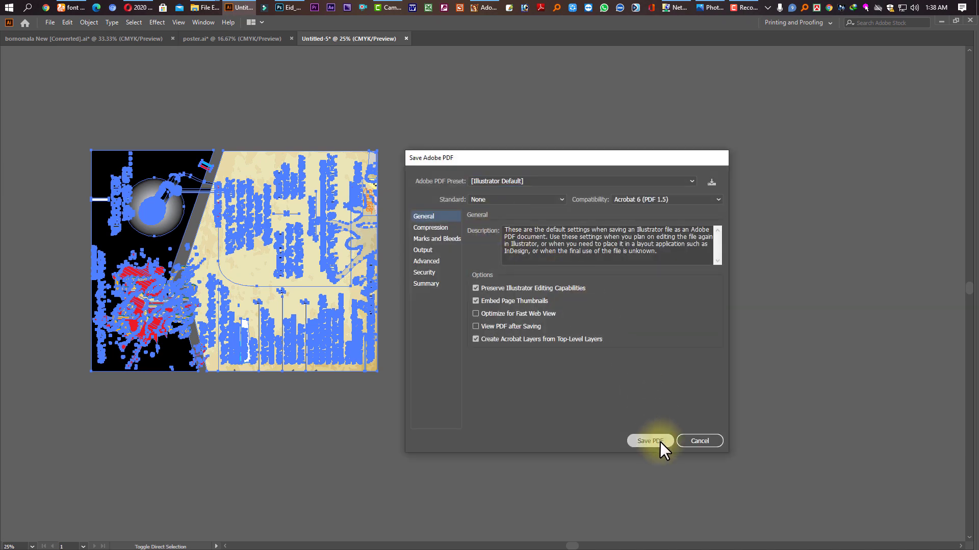
click(659, 442)
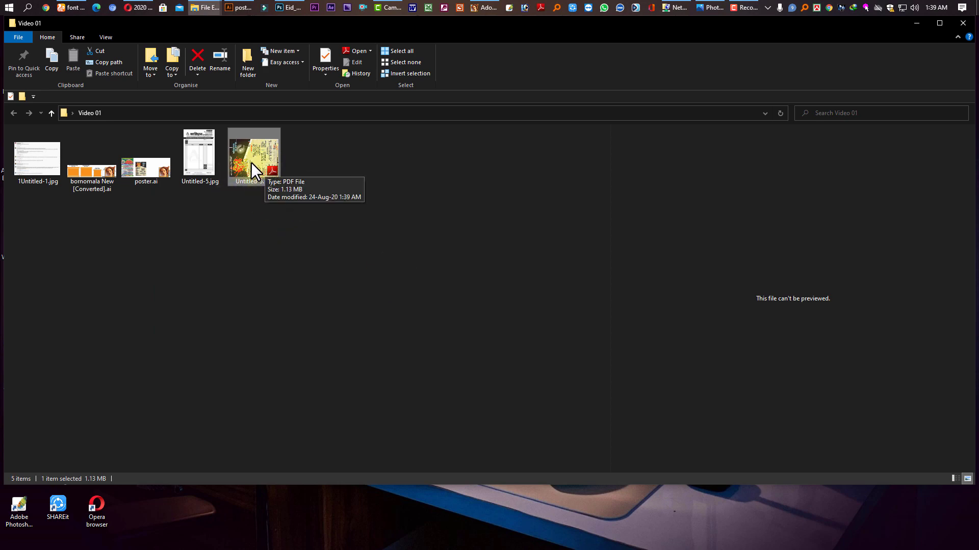
click(243, 7)
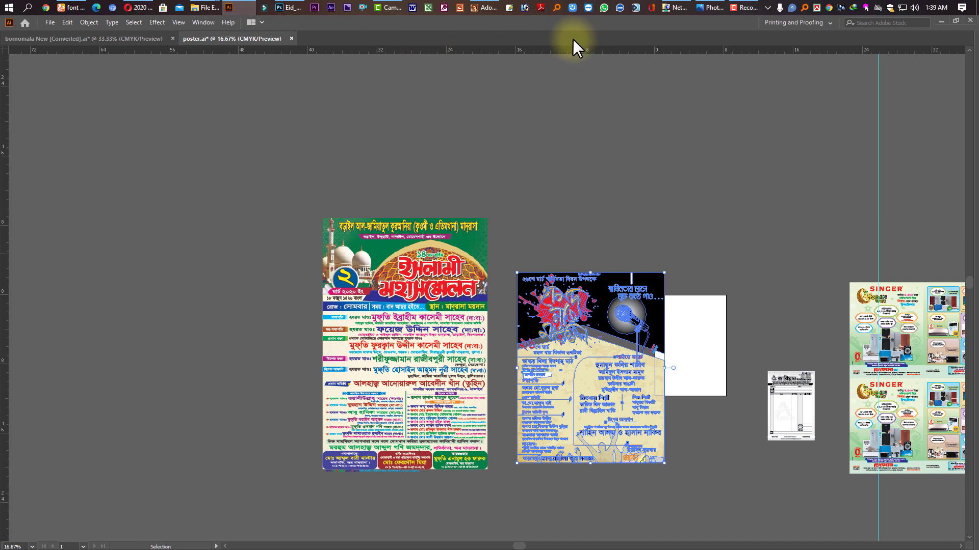
Step: Reopen the saved Untitled-5.pdf, zoom in to check the poster, then close it
drag(573, 39, 573, 39)
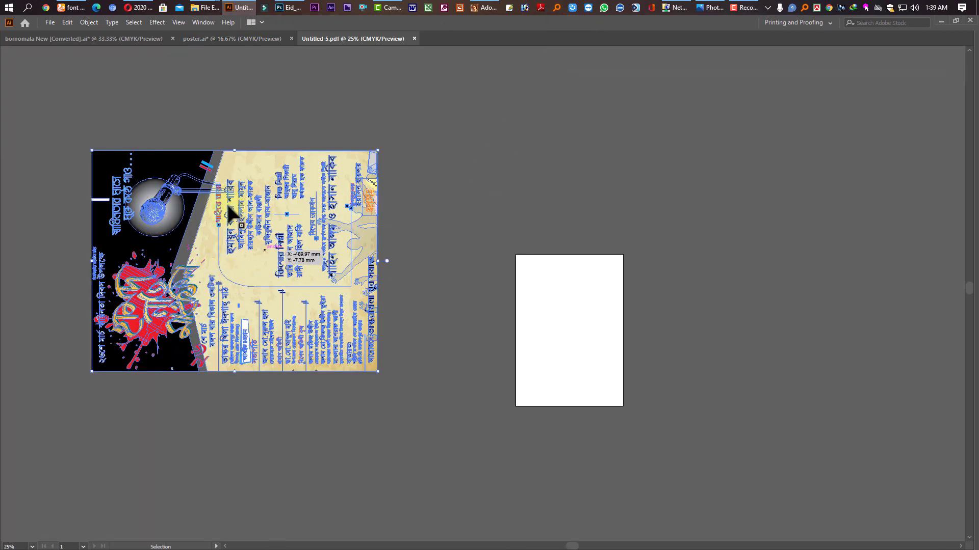
drag(463, 418, 505, 357)
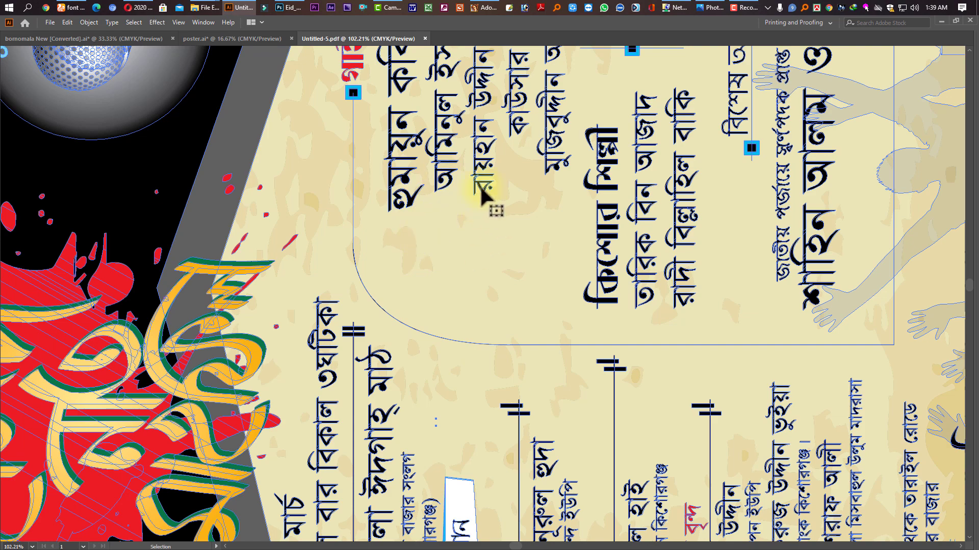
key(ctrl+a)
ctrl+alt+click(521, 264)
key(ctrl+w)
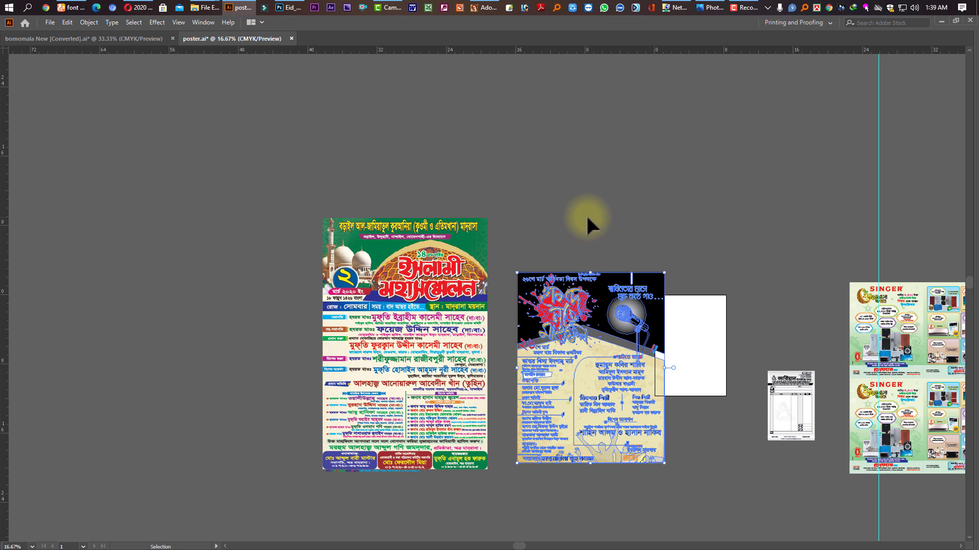
Step: Zoom and pan across the middle poster's text, then switch to the Lukman Traders.ai document
drag(697, 380, 502, 335)
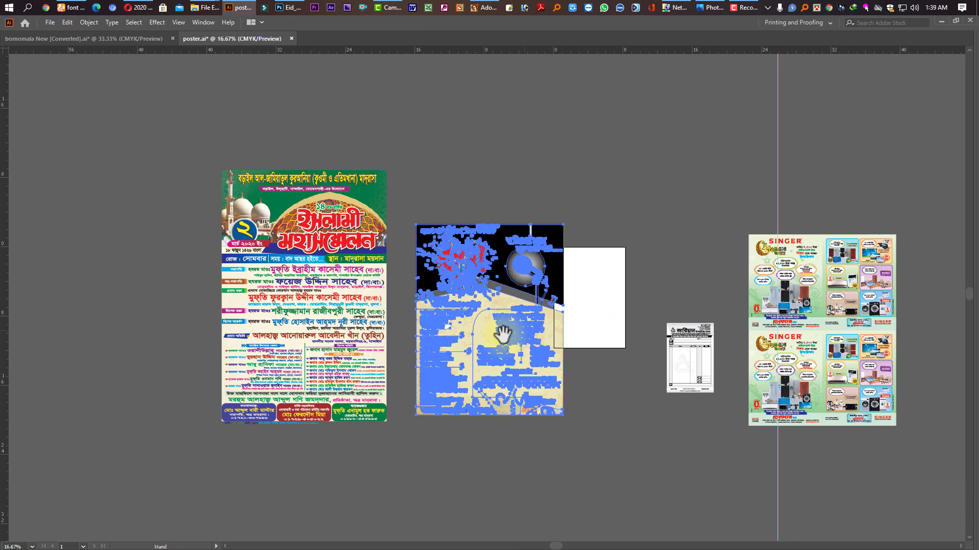
key(ctrl+space)
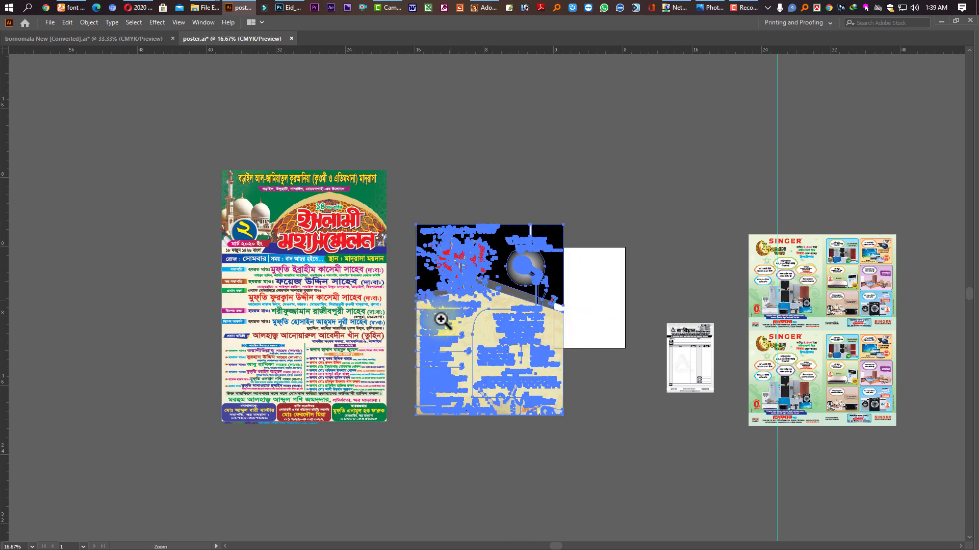
drag(441, 320, 605, 404)
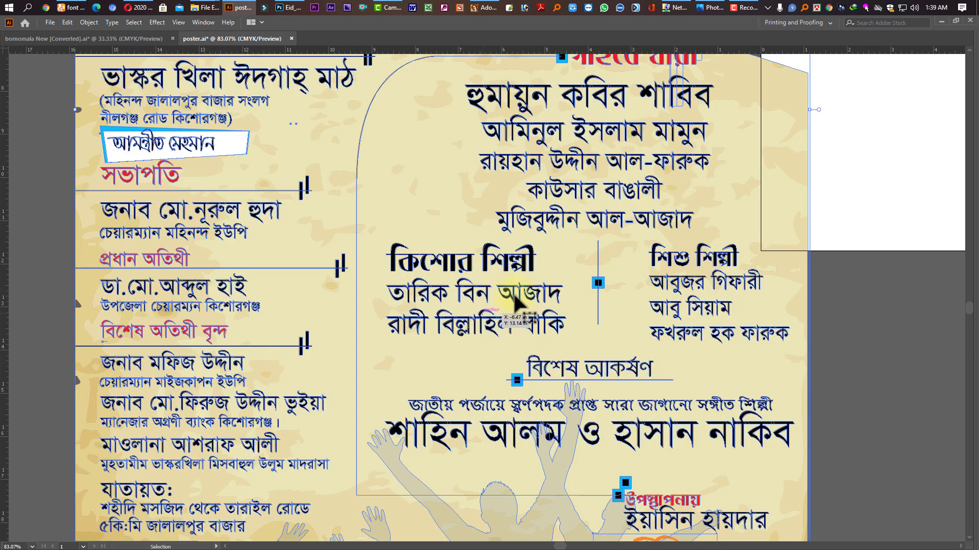
key(ctrl+minus)
drag(515, 305, 426, 279)
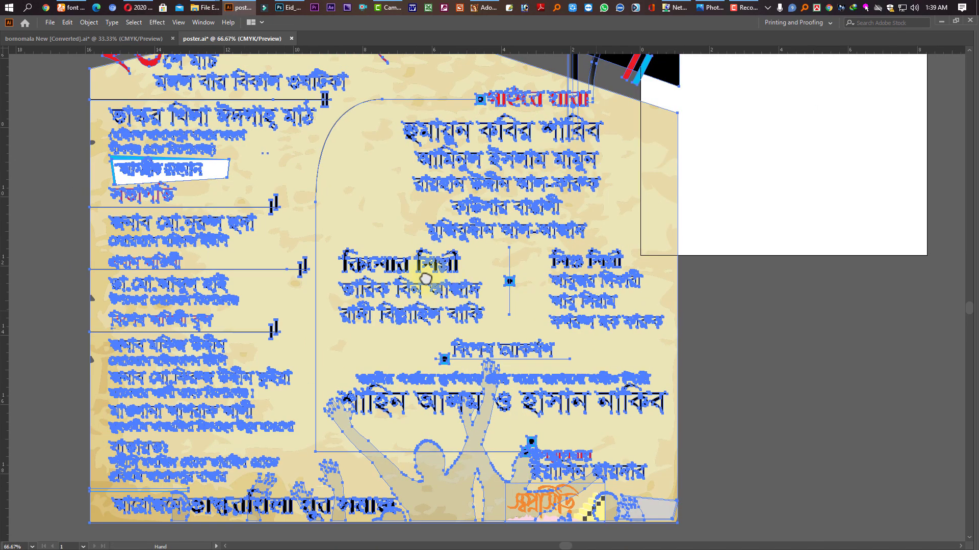
key(Tab)
click(25, 135)
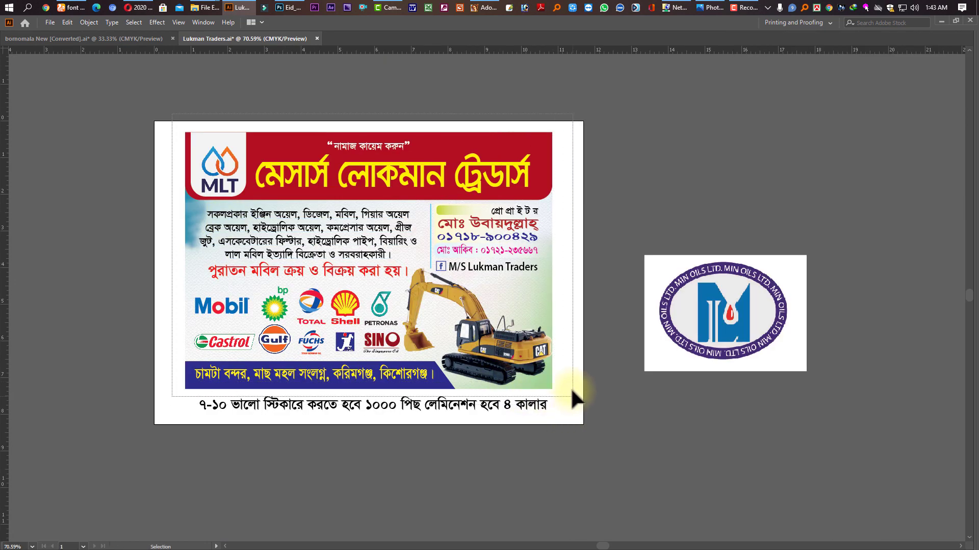
Step: Copy the sticker artwork, minus the bottom note line, into a new blank document
drag(572, 391, 570, 388)
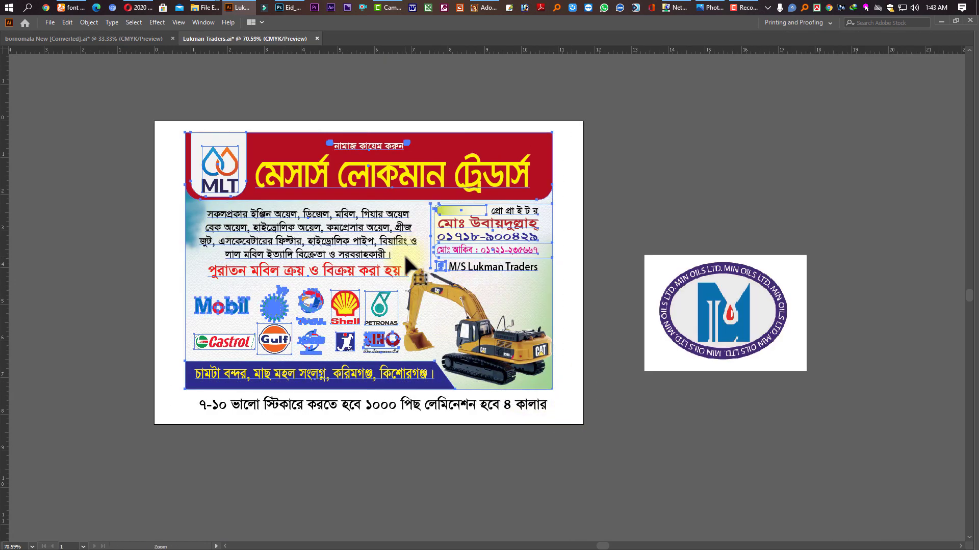
click(533, 405)
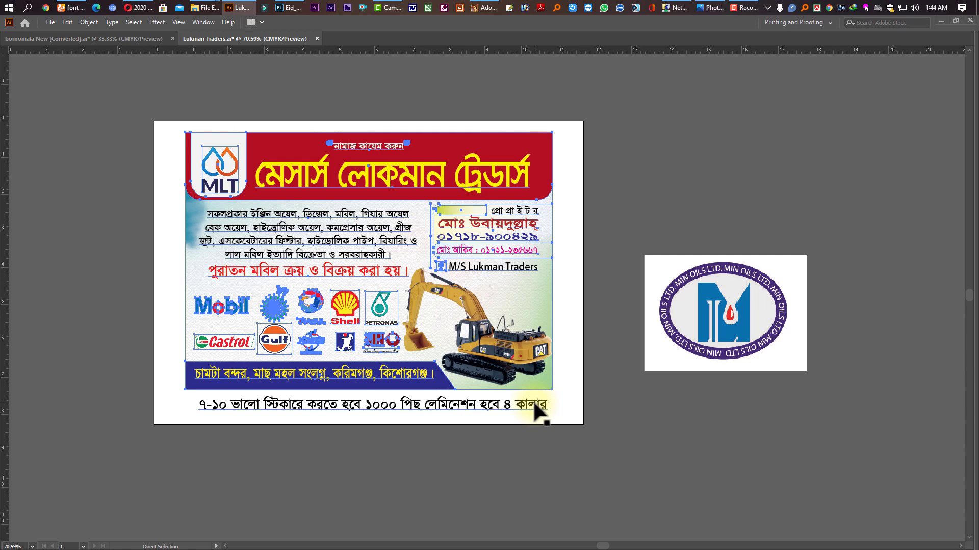
key(ctrl+n)
key(Return)
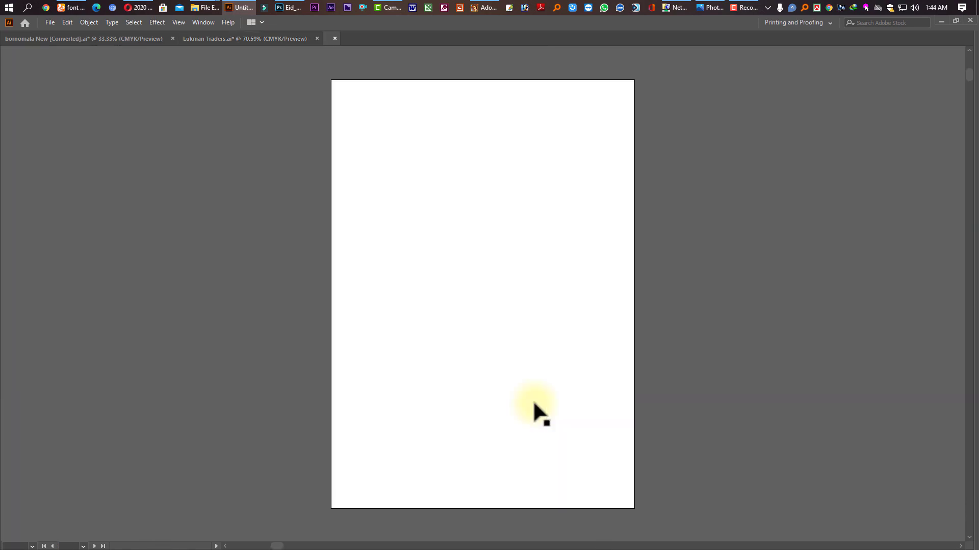
key(ctrl+v)
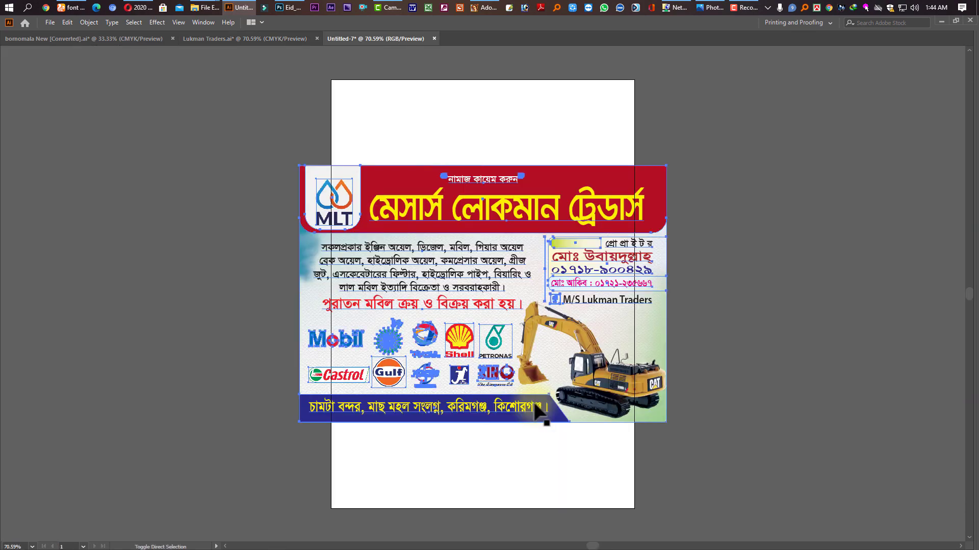
Step: Convert the pasted sticker text to outlines and start saving the document
key(ctrl+shift+s)
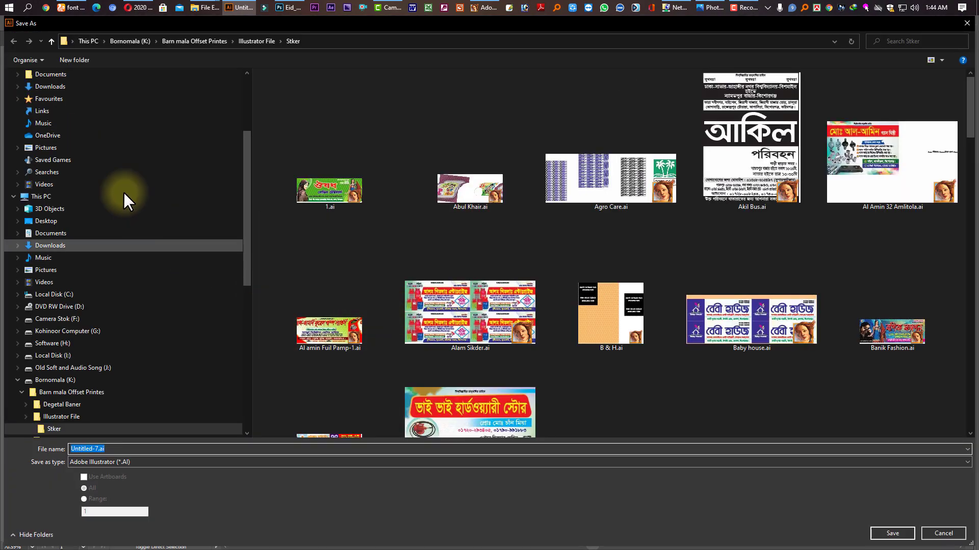
click(124, 196)
key(Escape)
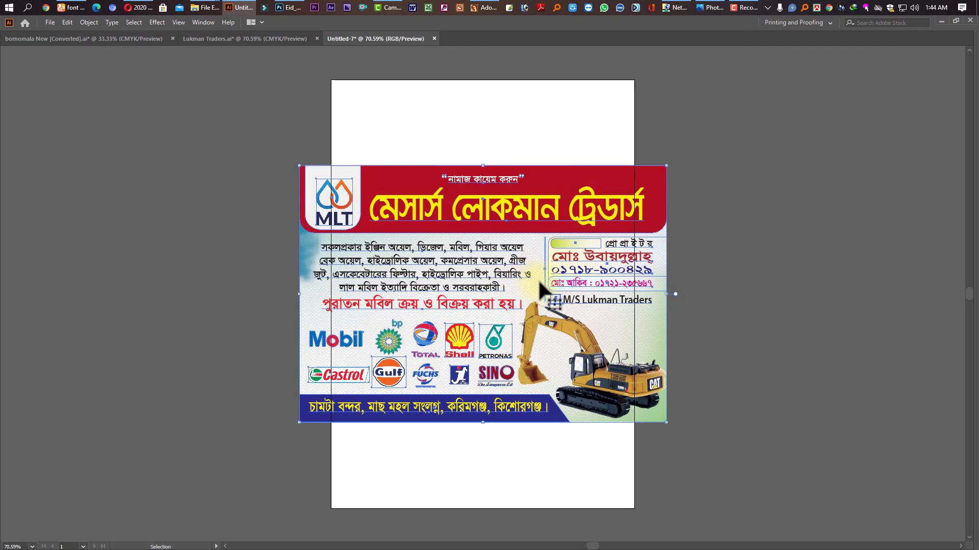
key(ctrl+shift+o)
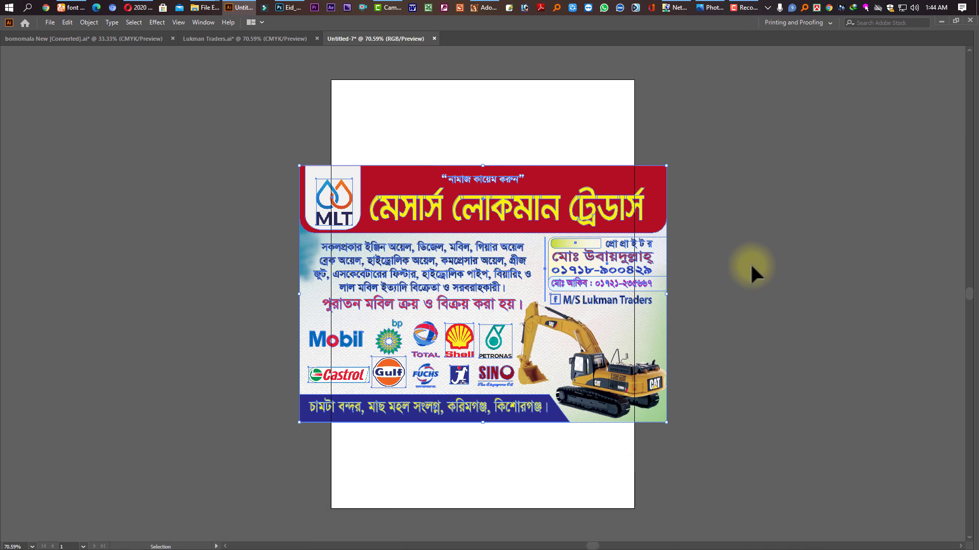
key(ctrl+s)
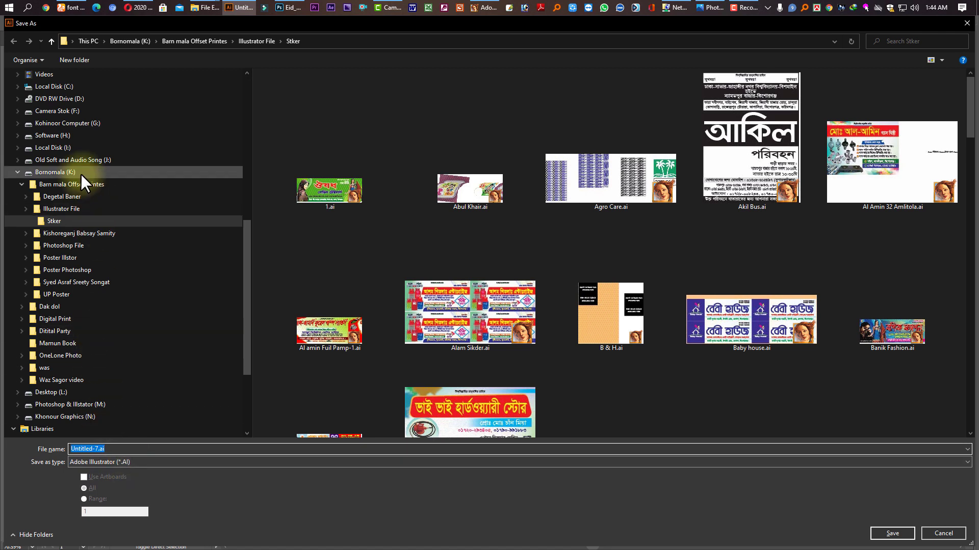
Step: Save the sticker as Untitled-7.ai in Desktop > Video 01, accepting the spot colour warning
click(20, 173)
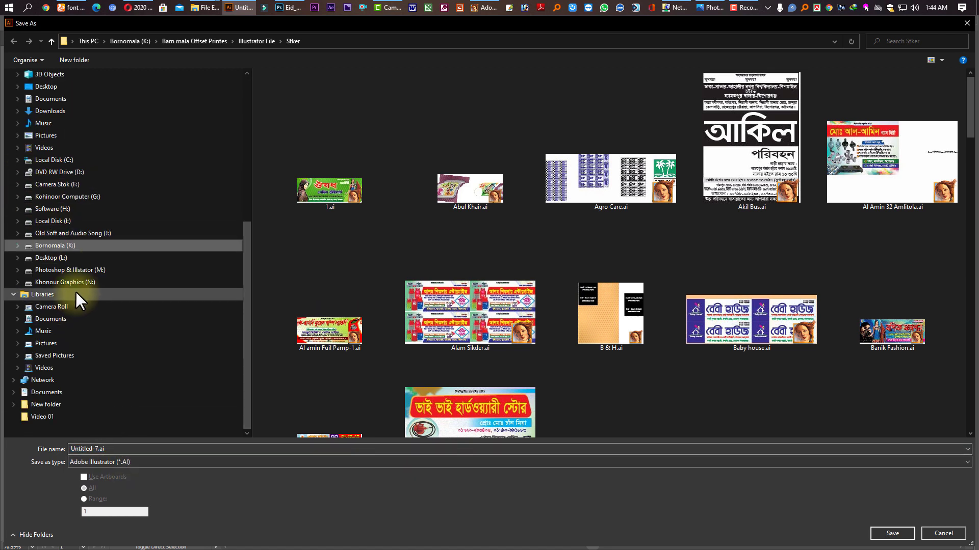
click(112, 447)
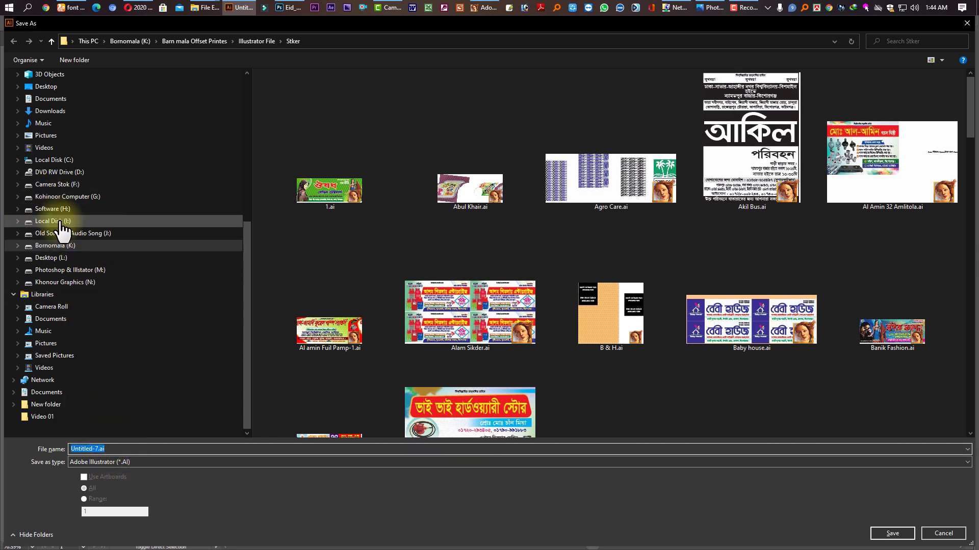
click(65, 258)
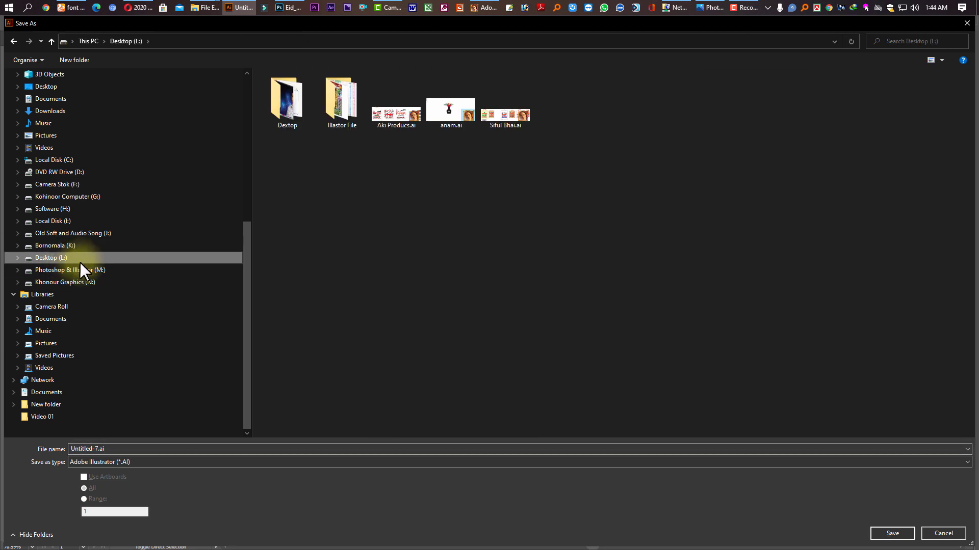
click(56, 284)
click(57, 209)
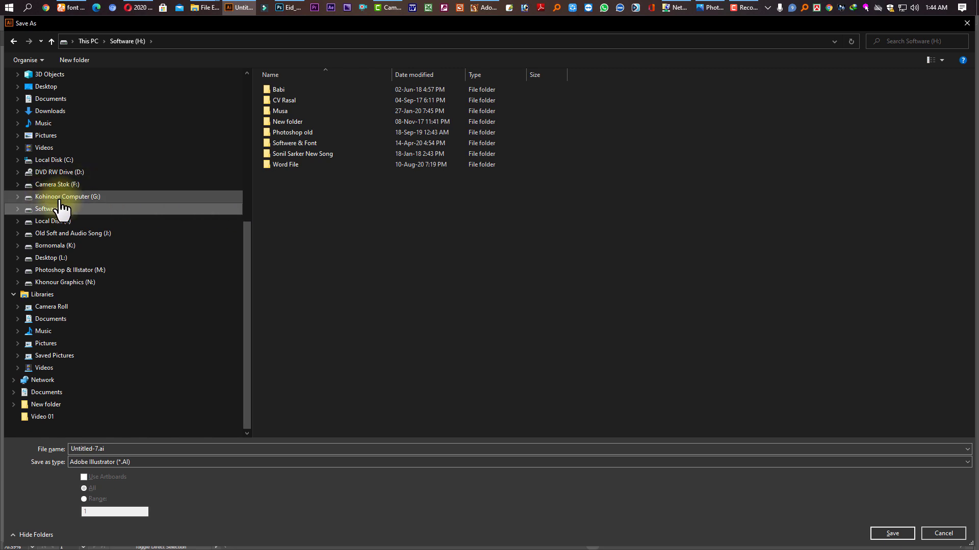
click(42, 417)
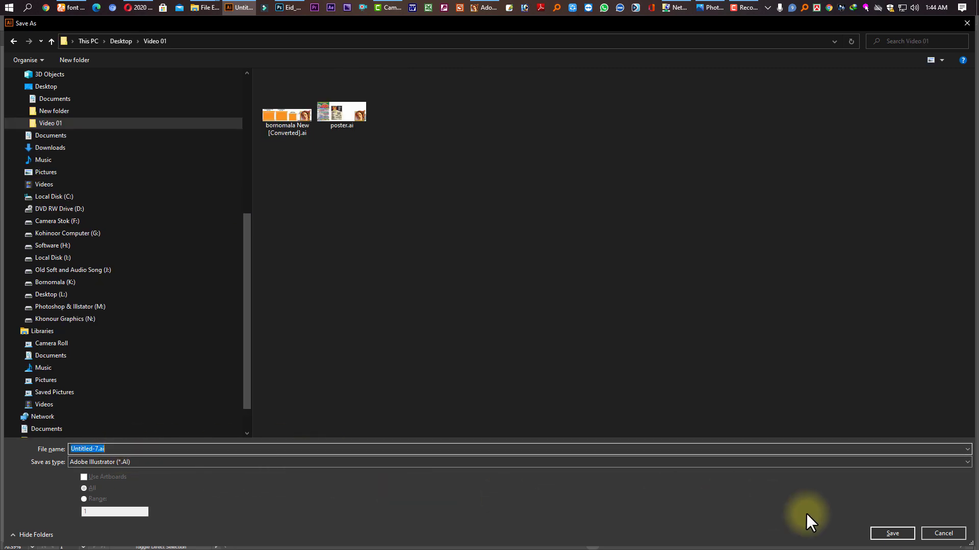
click(892, 535)
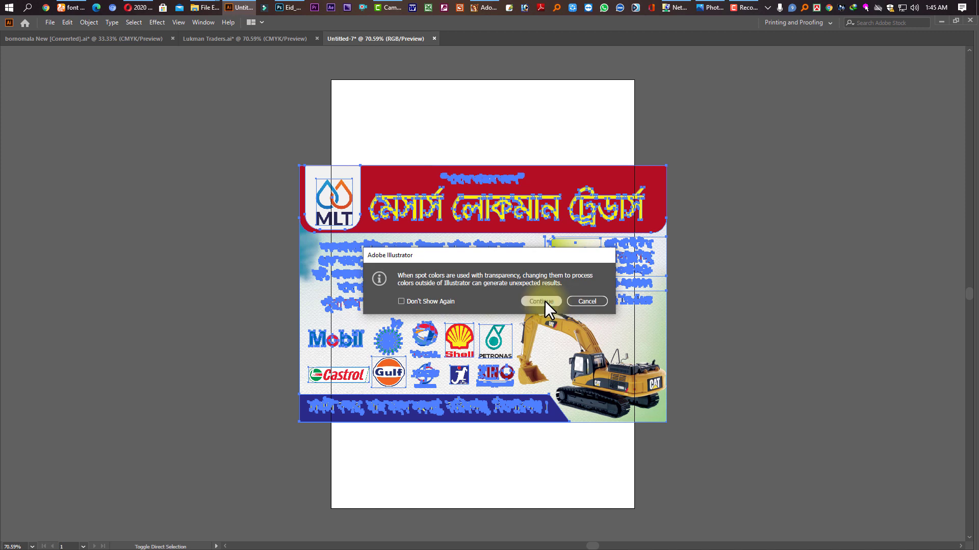
click(541, 301)
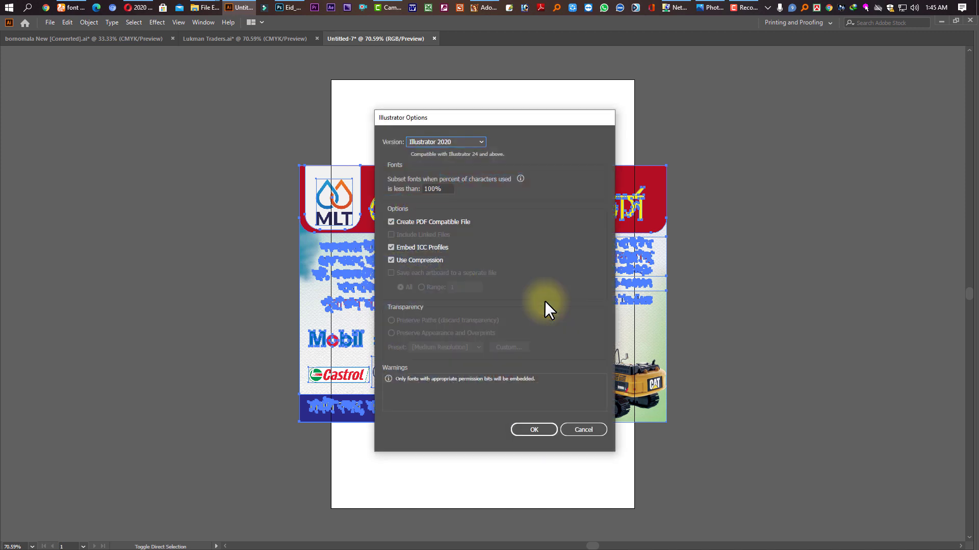
click(537, 429)
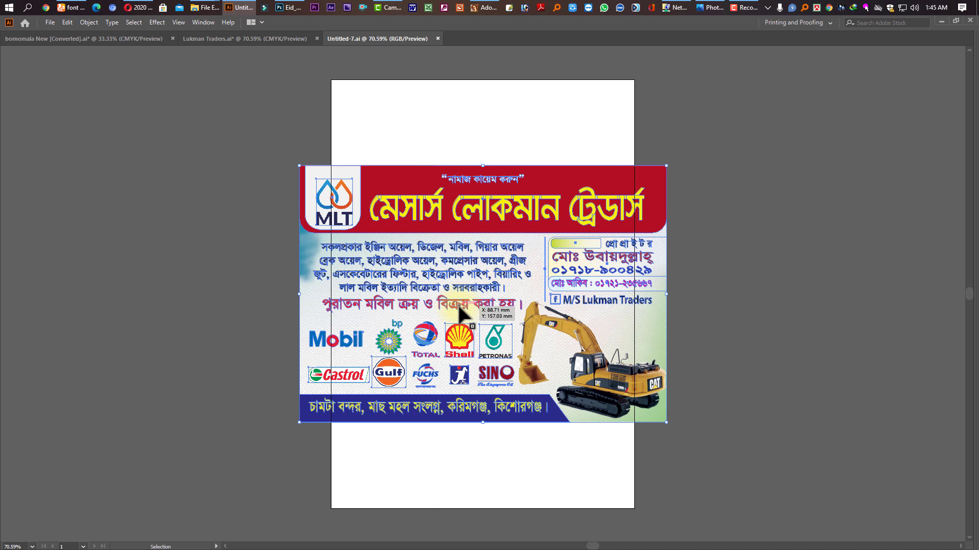
Step: Save an Illustrator EPS copy, Untitled-7.eps, into Video 01, accepting the spot colour warning and EPS options
key(ctrl+shift+s)
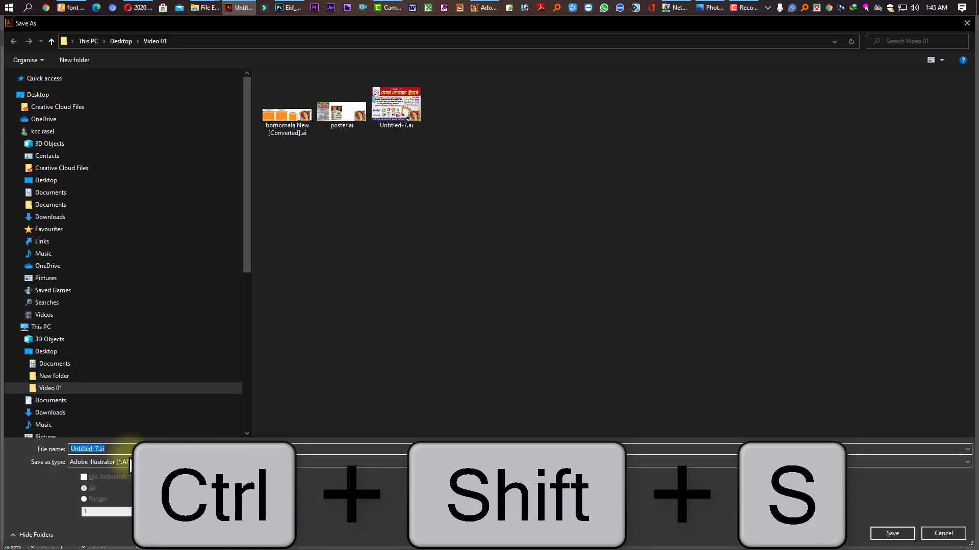
click(117, 462)
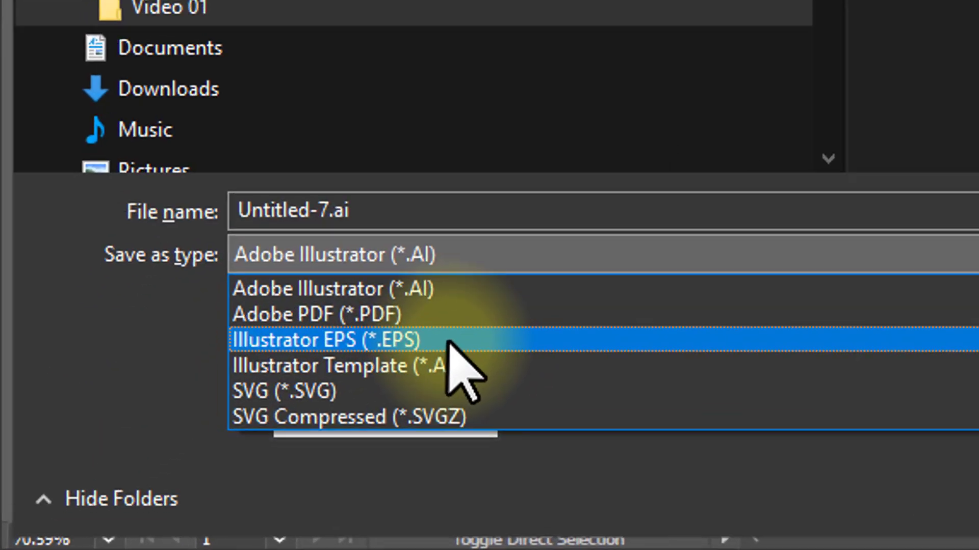
click(447, 342)
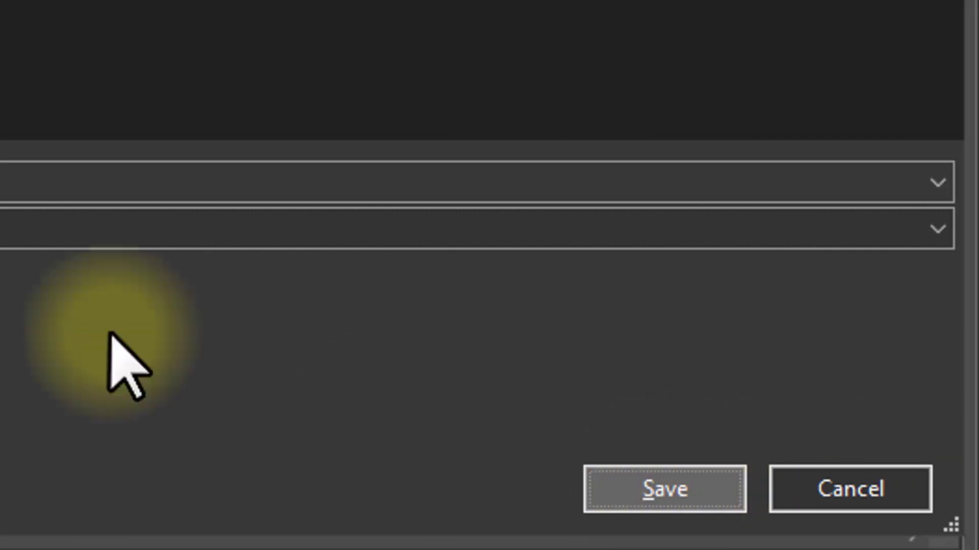
key(Return)
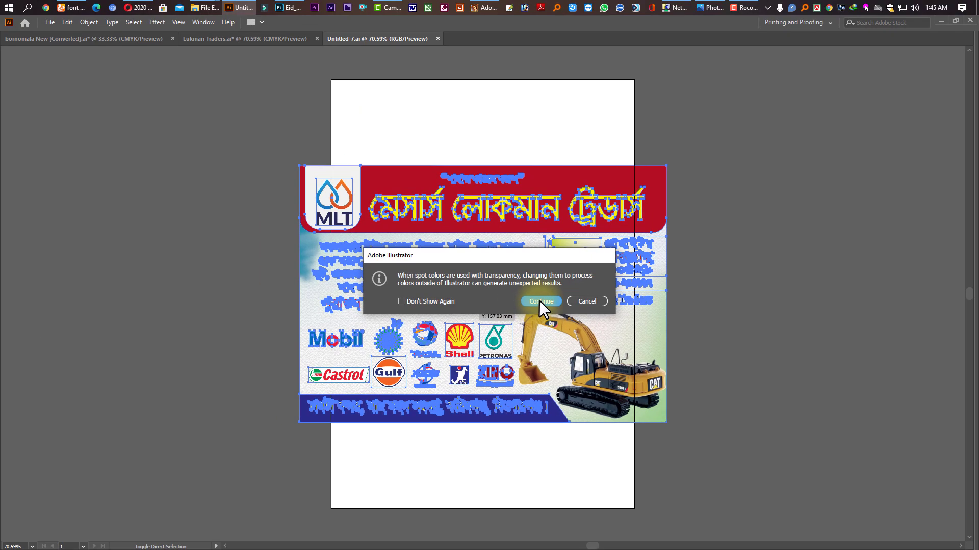
click(539, 300)
click(535, 425)
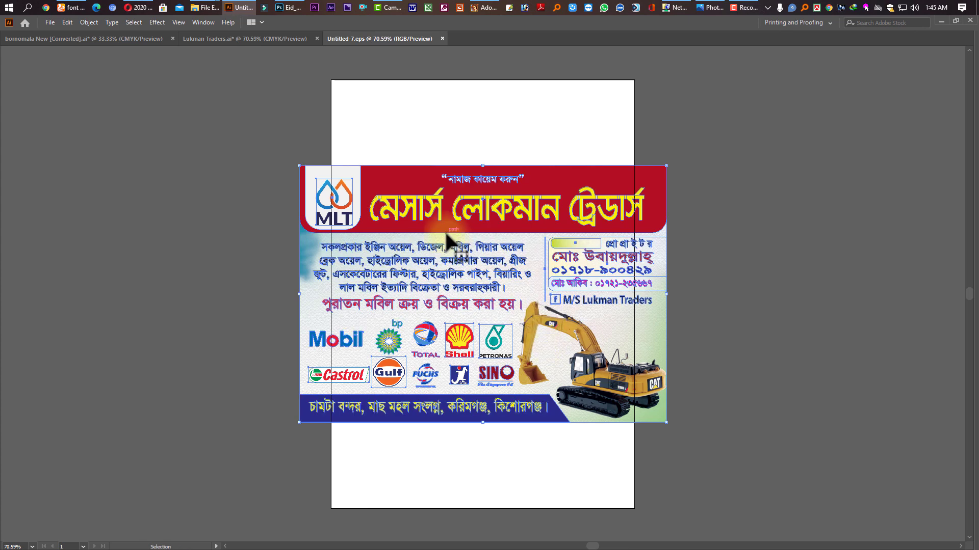
mouse_move(206, 8)
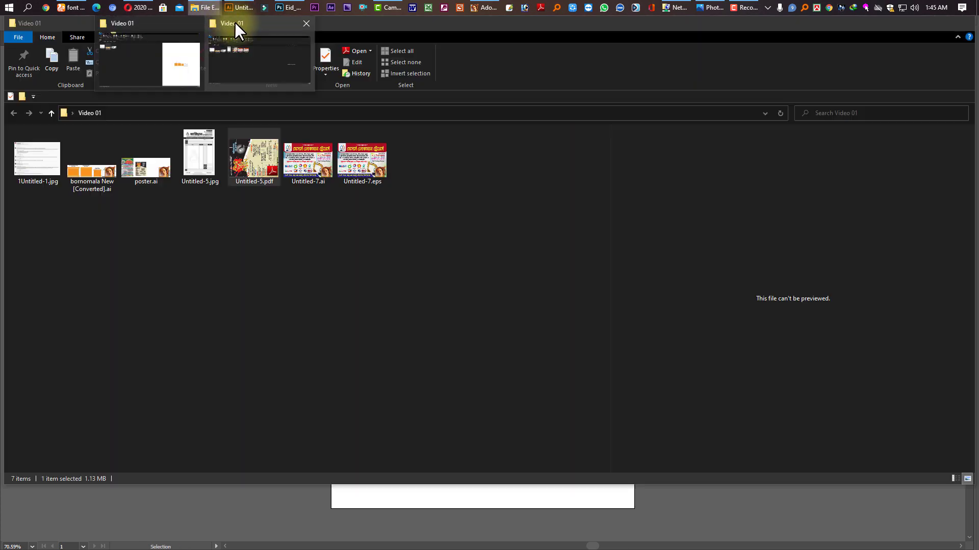
Step: Bring up the Video 01 folder and select Untitled-7.ai to compare it with Untitled-7.eps
click(235, 22)
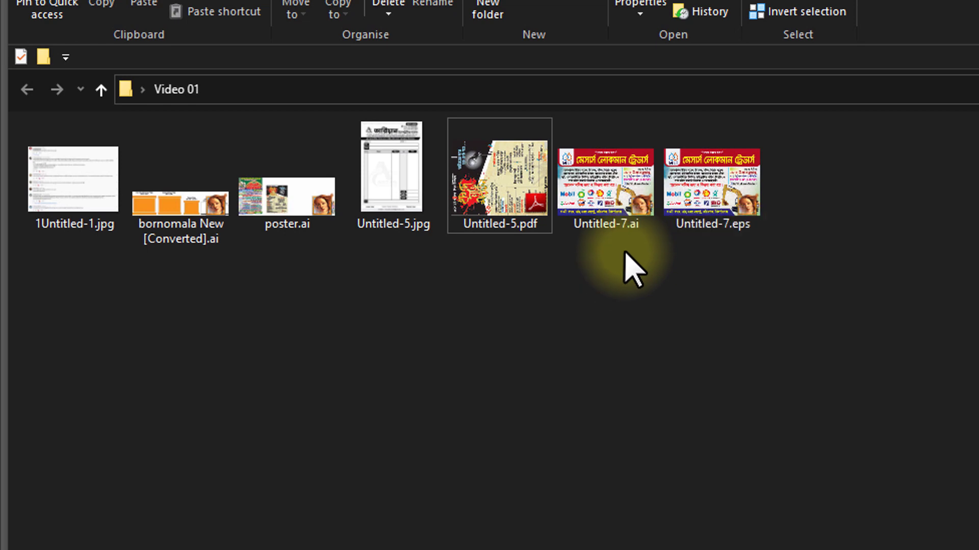
click(615, 209)
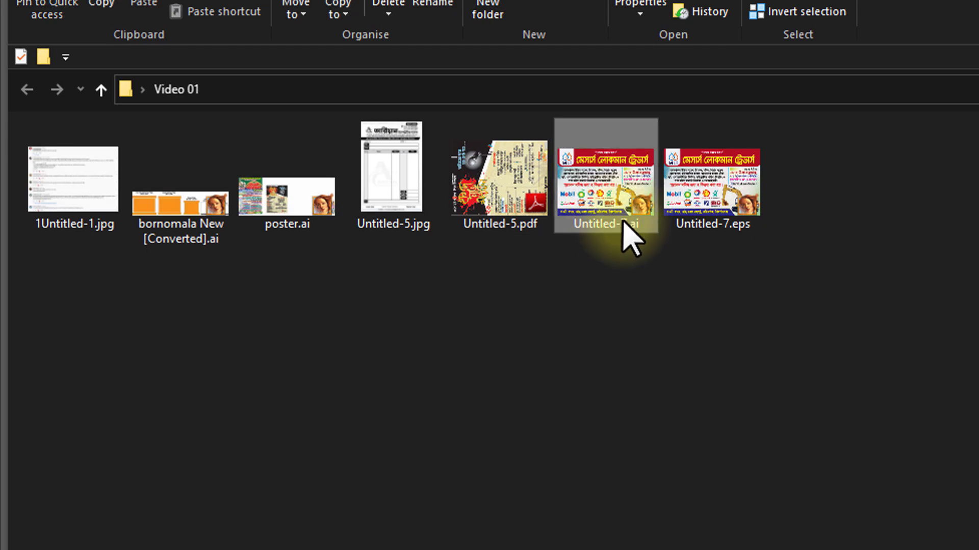